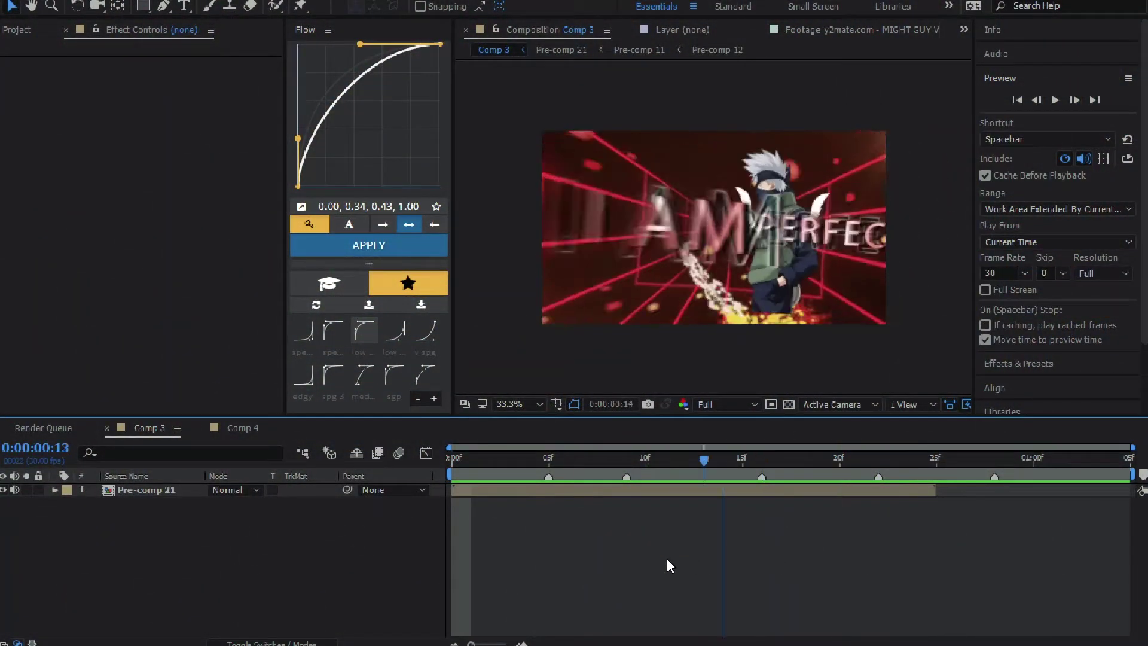
Step: Play back the finished example animation in Comp 3 and return to its start
key(space)
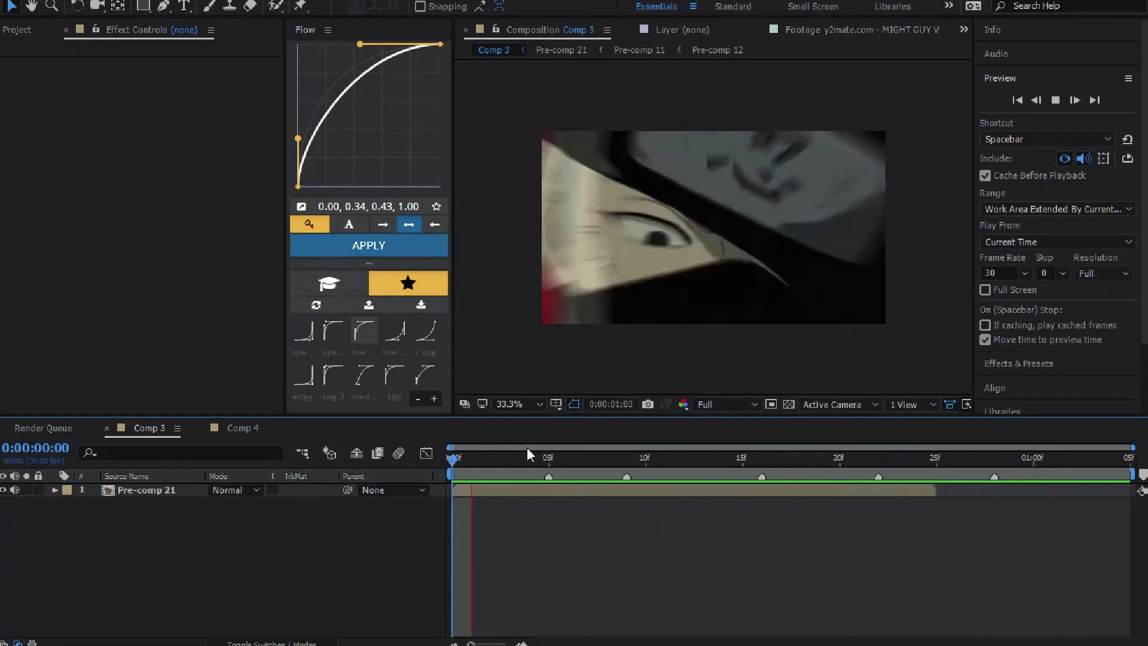
click(474, 471)
drag(474, 471, 407, 480)
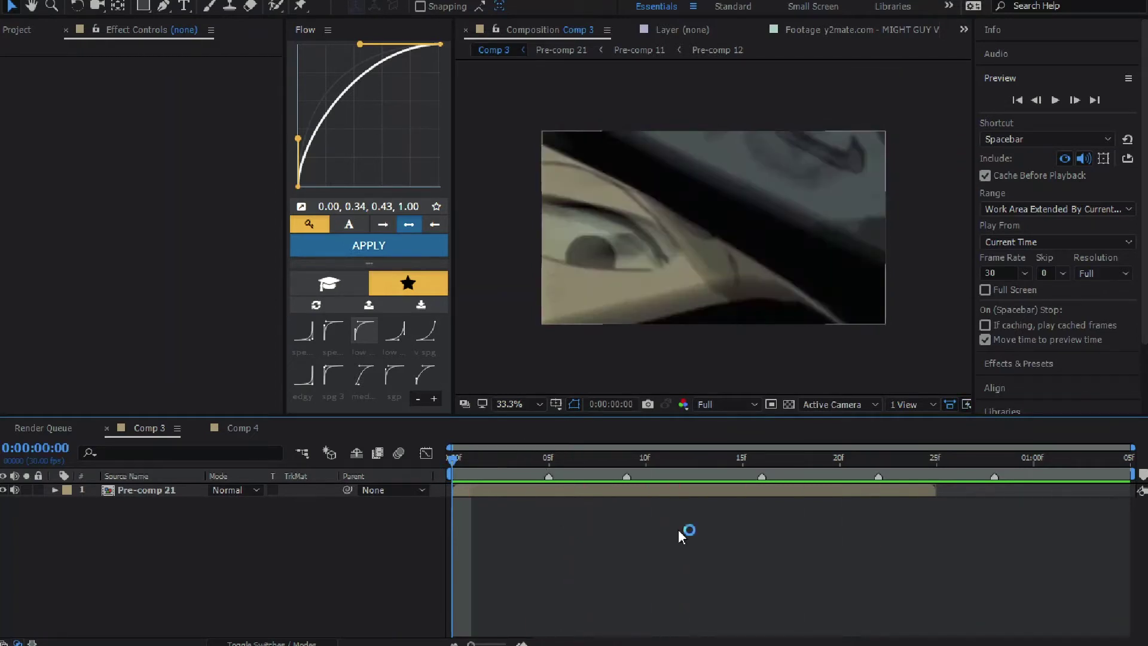
Step: Open Comp 4, play its two unanimated clips, and return to the first frame
click(263, 432)
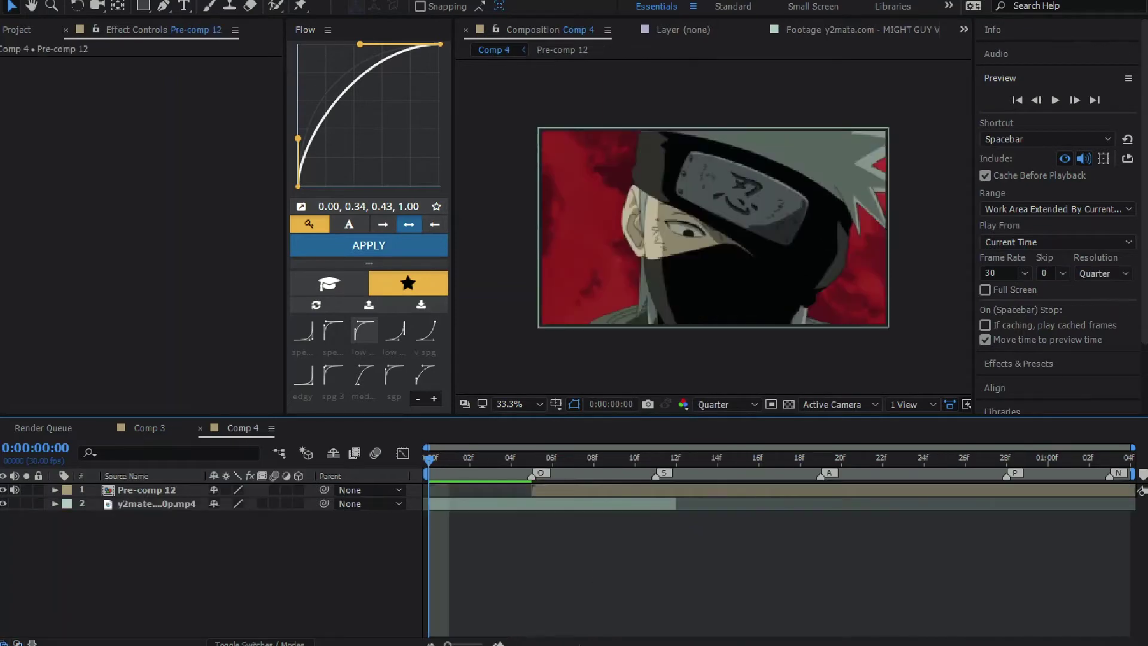
key(space)
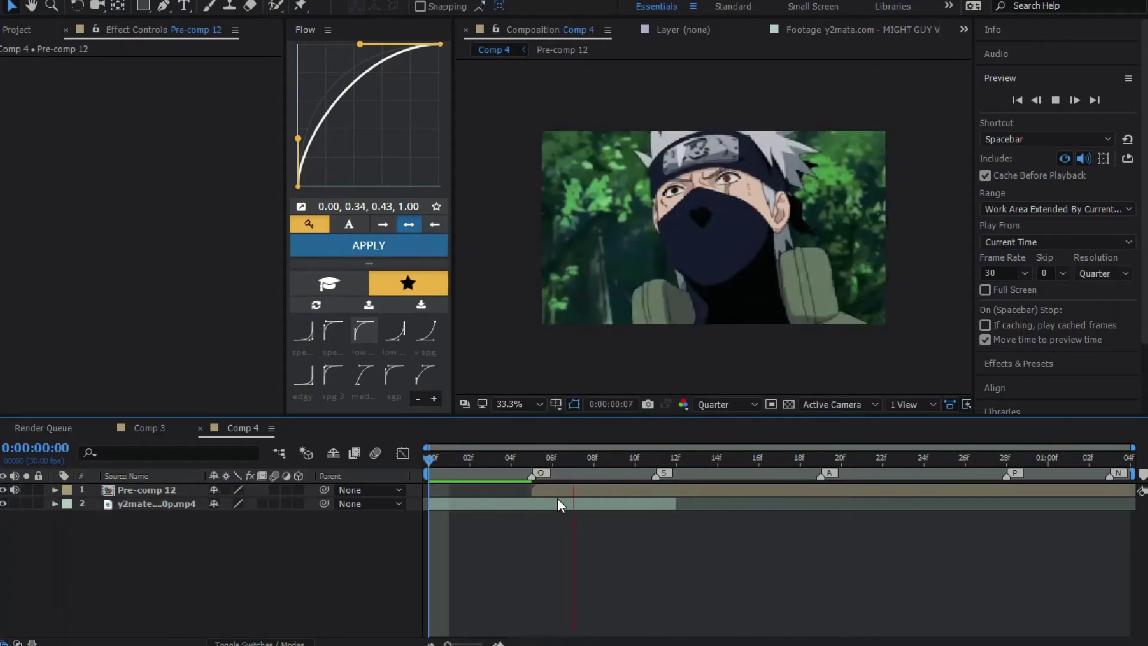
key(space)
drag(657, 464, 366, 522)
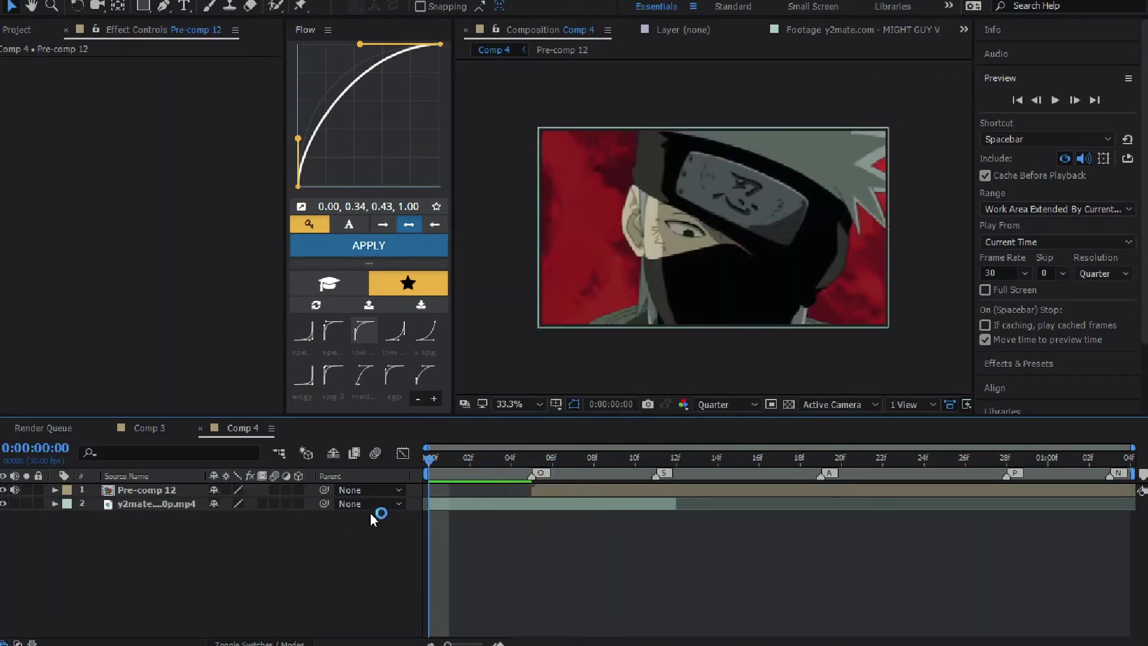
click(478, 505)
key(ctrl+shift+c)
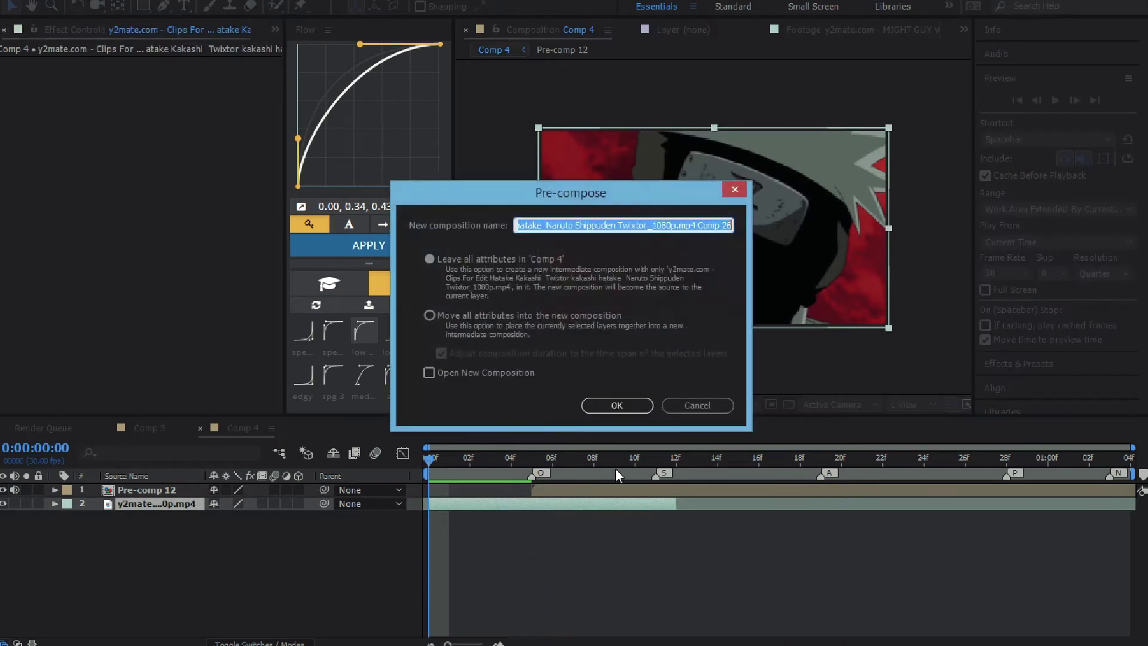
click(459, 316)
click(616, 405)
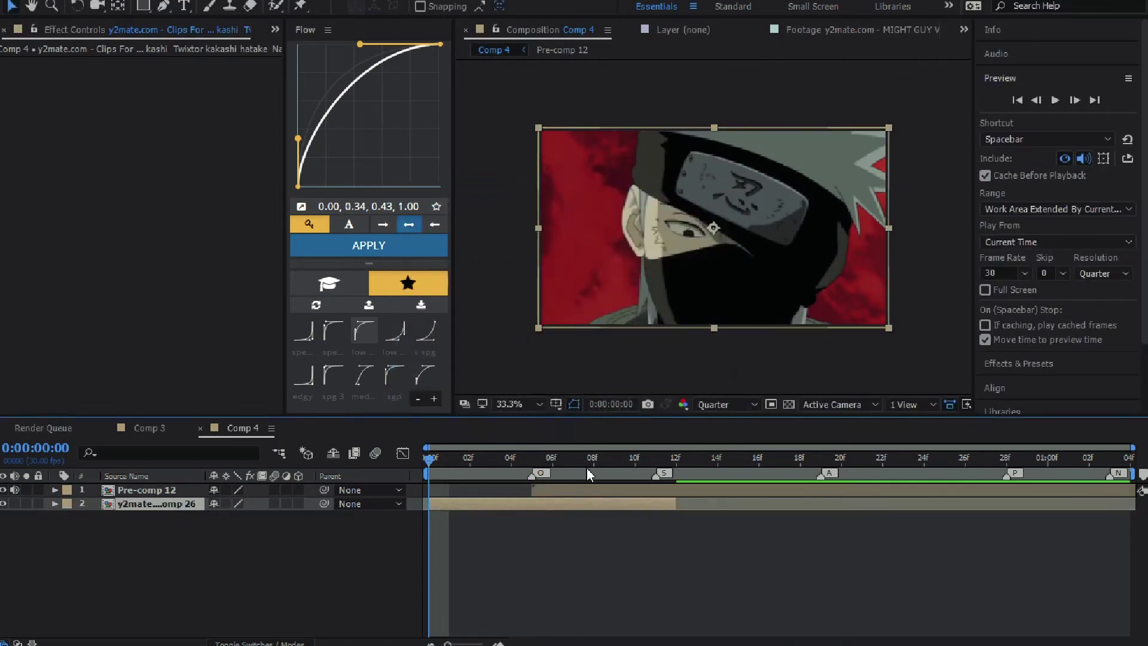
key(ctrl+z)
Step: Pre-compose the video clip with all attributes moved into the new composition, and pre-compose the Pre-comp 12 layer separately
key(ctrl+shift+c)
click(431, 315)
click(615, 406)
click(545, 487)
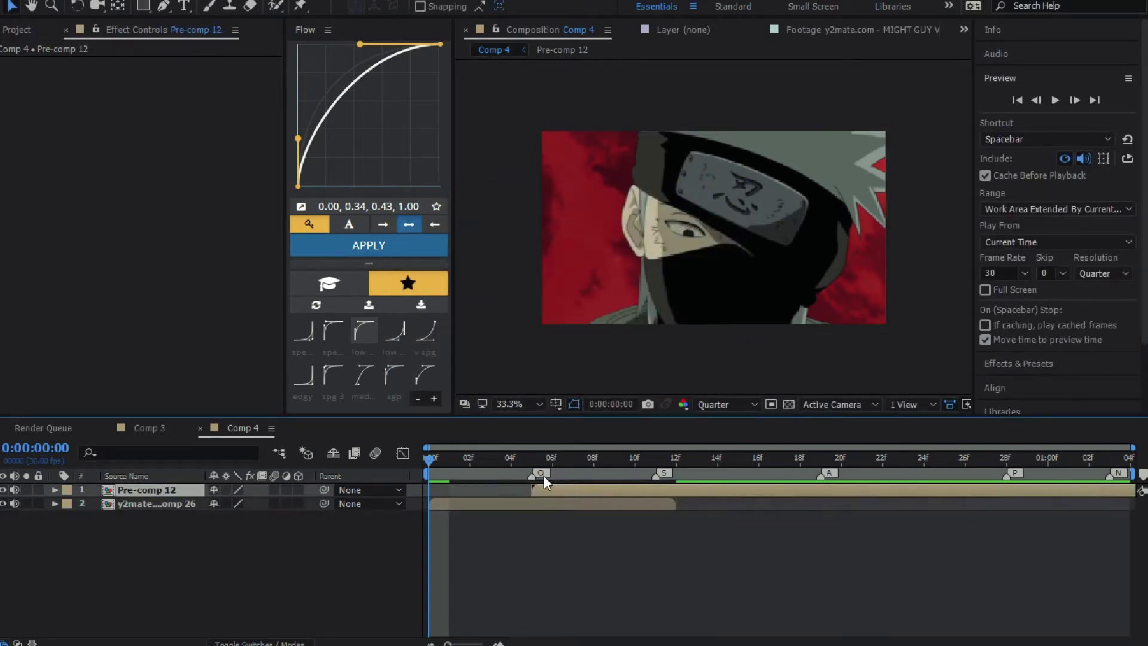
key(ctrl+shift+c)
click(615, 405)
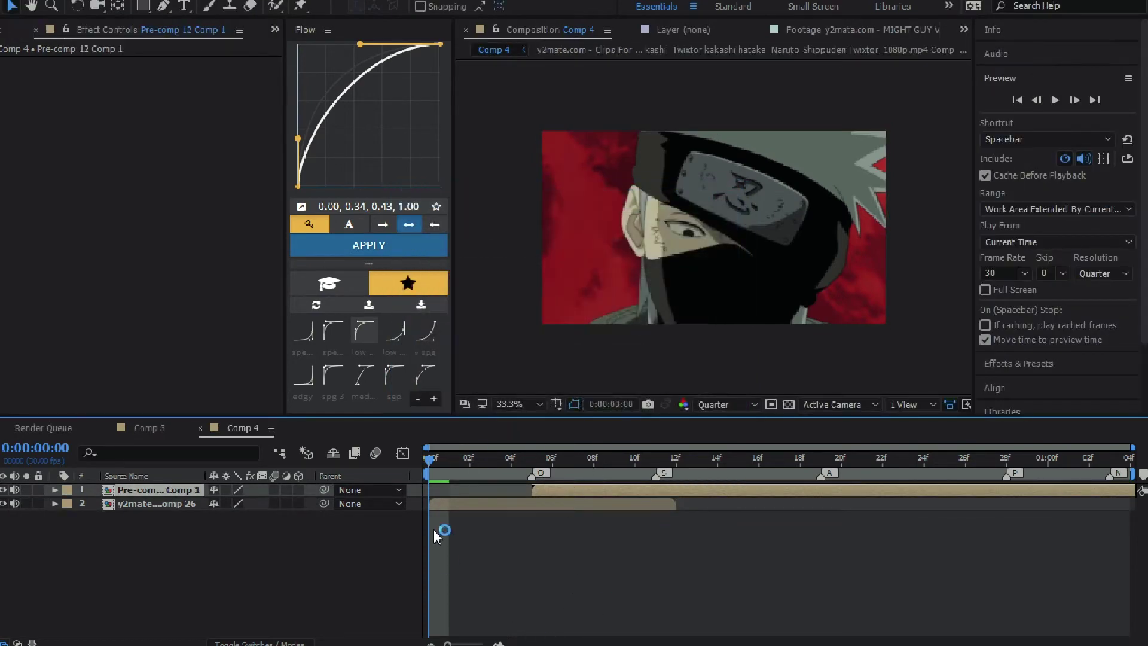
Step: Enable motion blur for Comp 4 and for both pre-composed clip layers
click(538, 558)
click(377, 452)
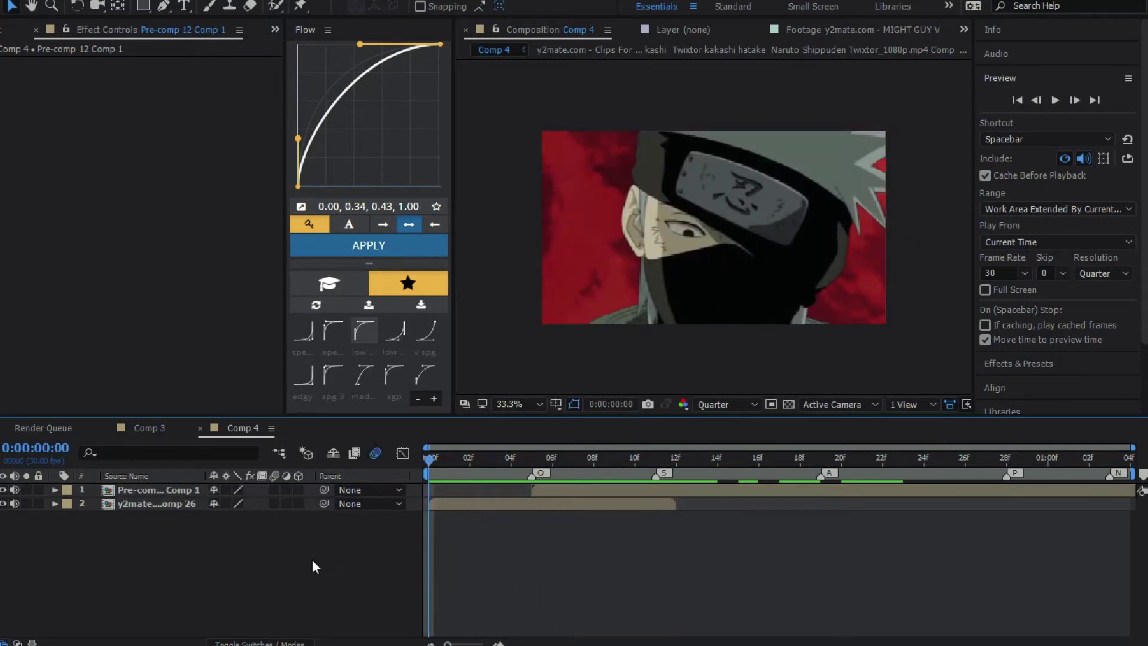
click(274, 504)
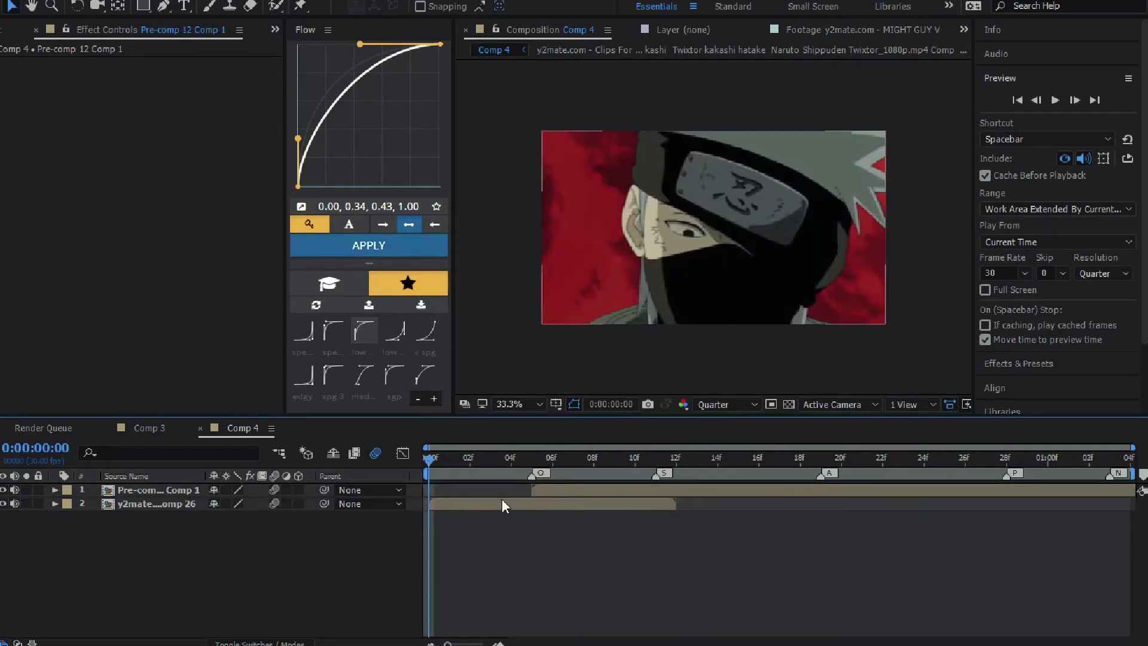
Step: Add a new camera layer to Comp 4 with the default camera settings
click(572, 493)
right_click(274, 591)
mouse_move(311, 434)
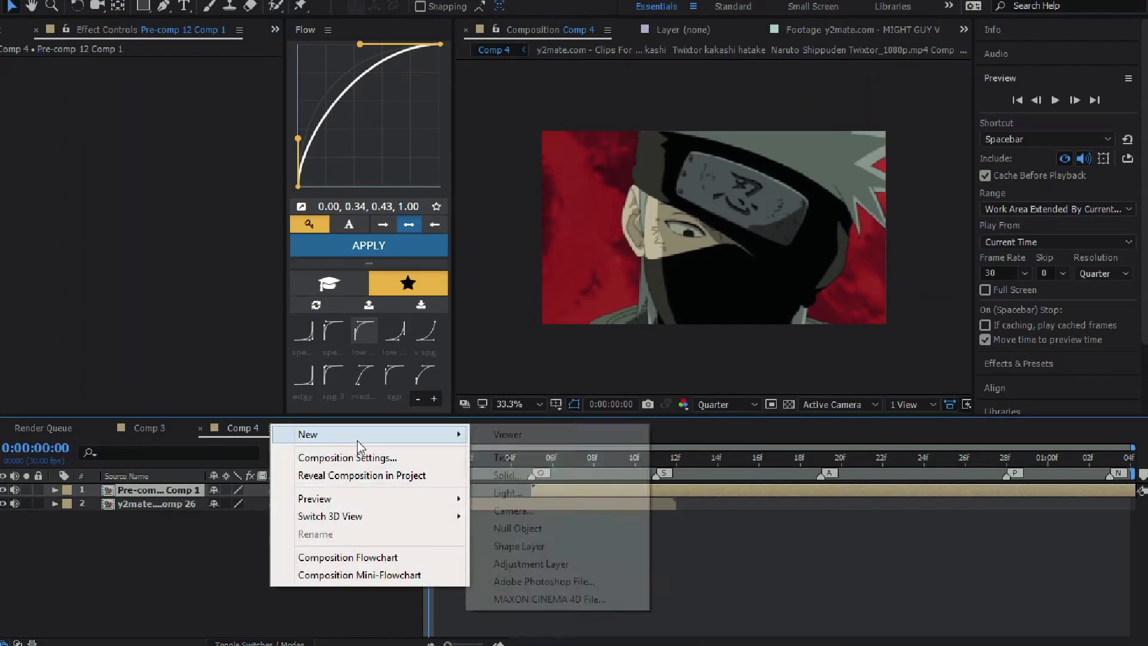
click(536, 515)
click(733, 485)
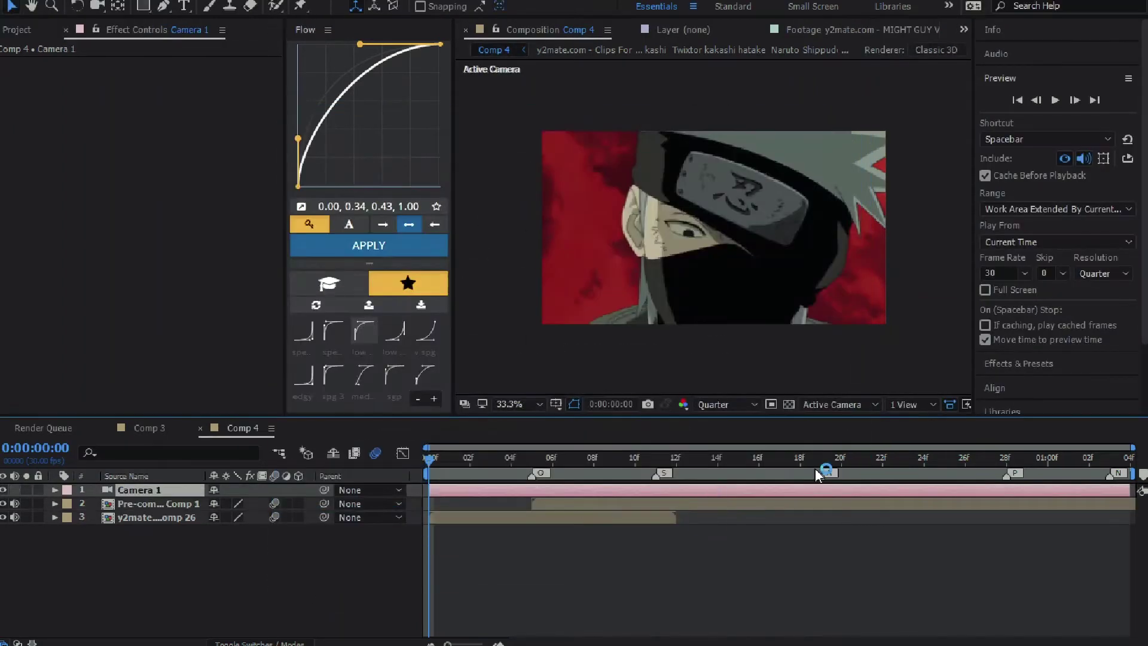
Step: Create an adjustment layer above the camera and duplicate it three times, making four adjustment layers
right_click(299, 577)
mouse_move(382, 421)
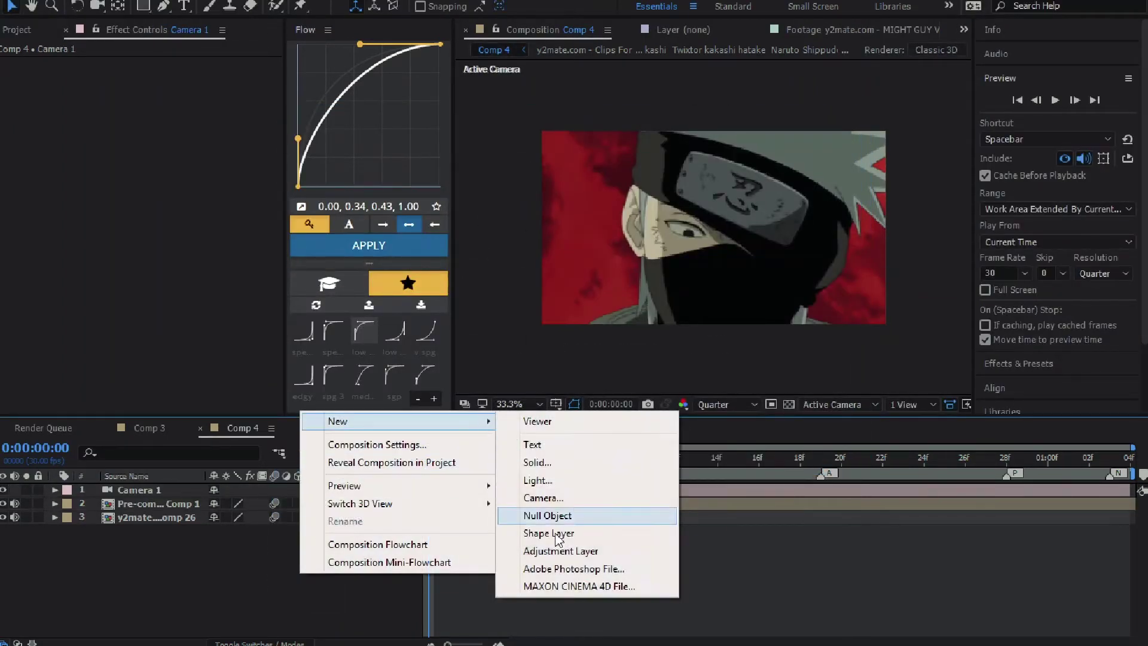
click(567, 551)
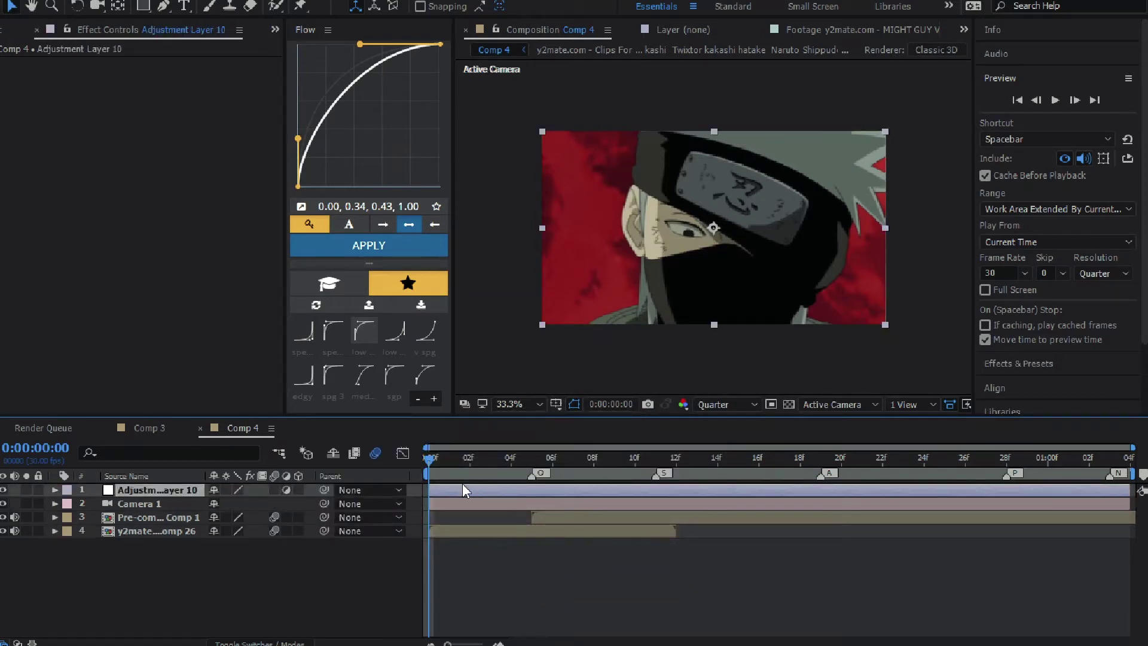
key(ctrl+d)
key(ctrl+d)
key(ctrl+d)
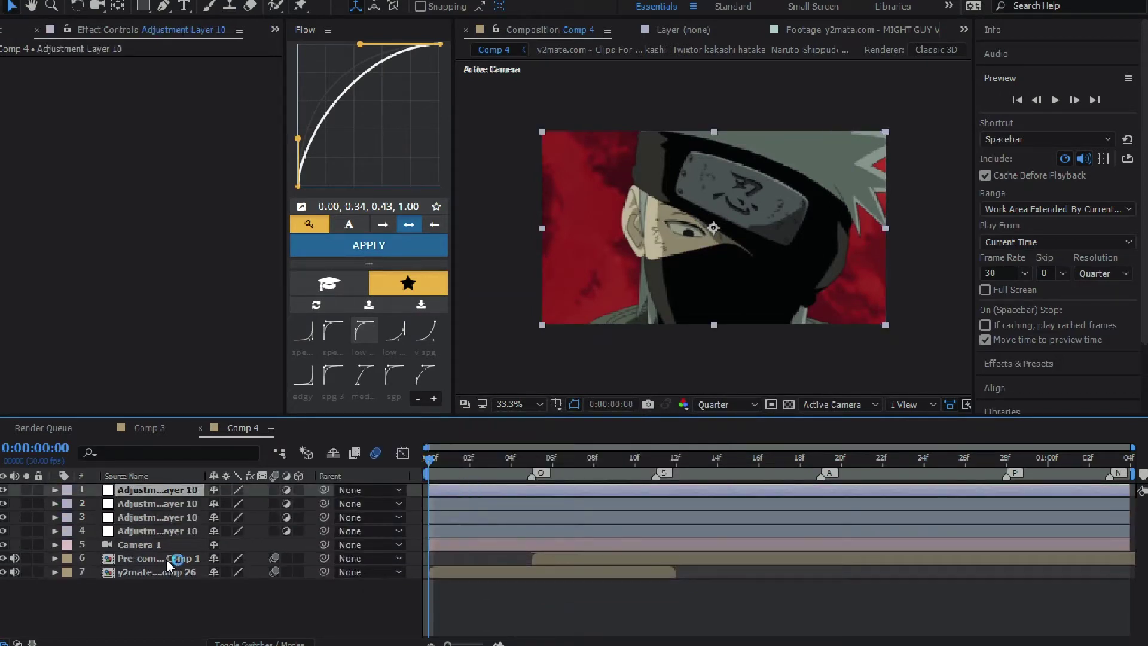
Step: Make all four adjustment layers and both pre-composed clips 3D layers
shift+click(163, 530)
click(298, 490)
click(163, 558)
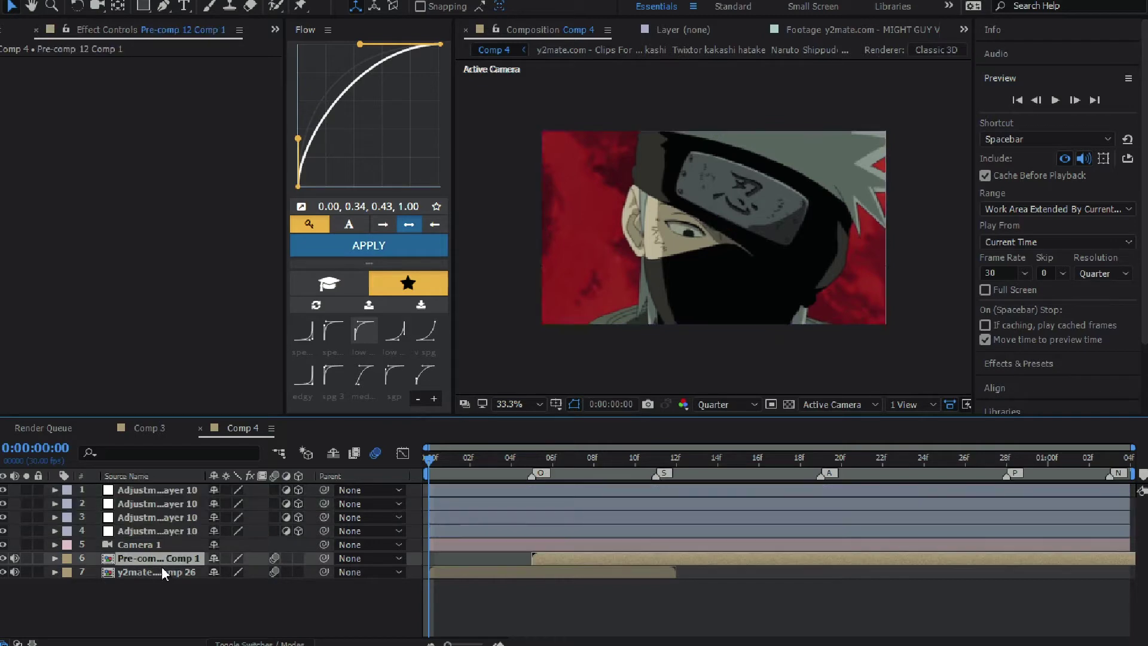
shift+click(165, 572)
click(298, 558)
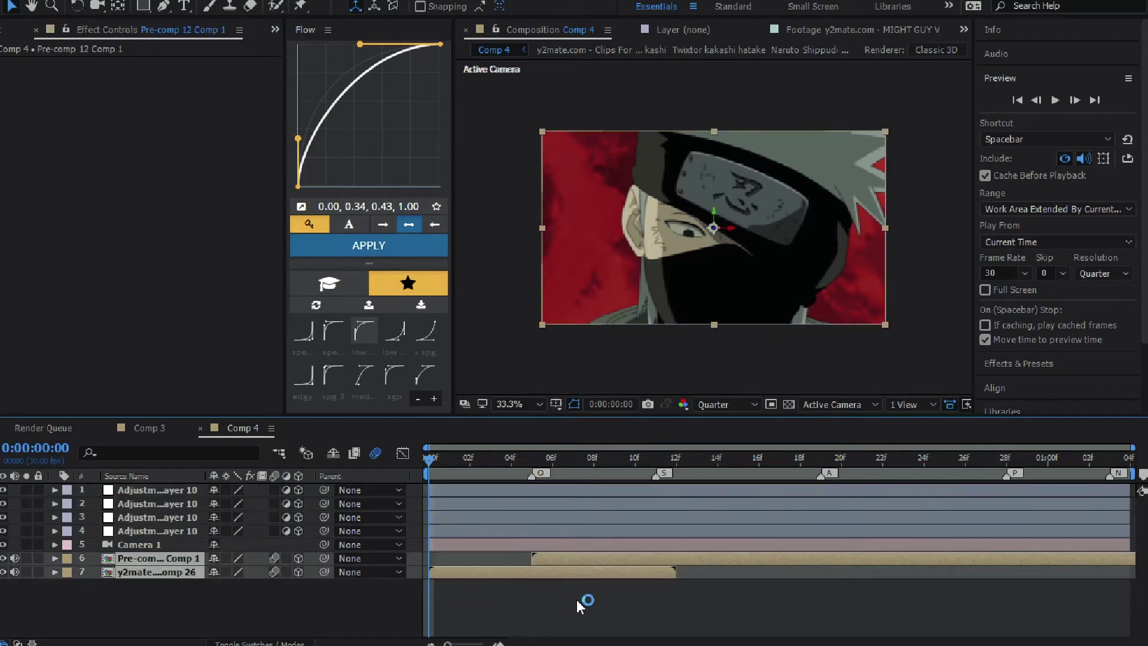
click(546, 608)
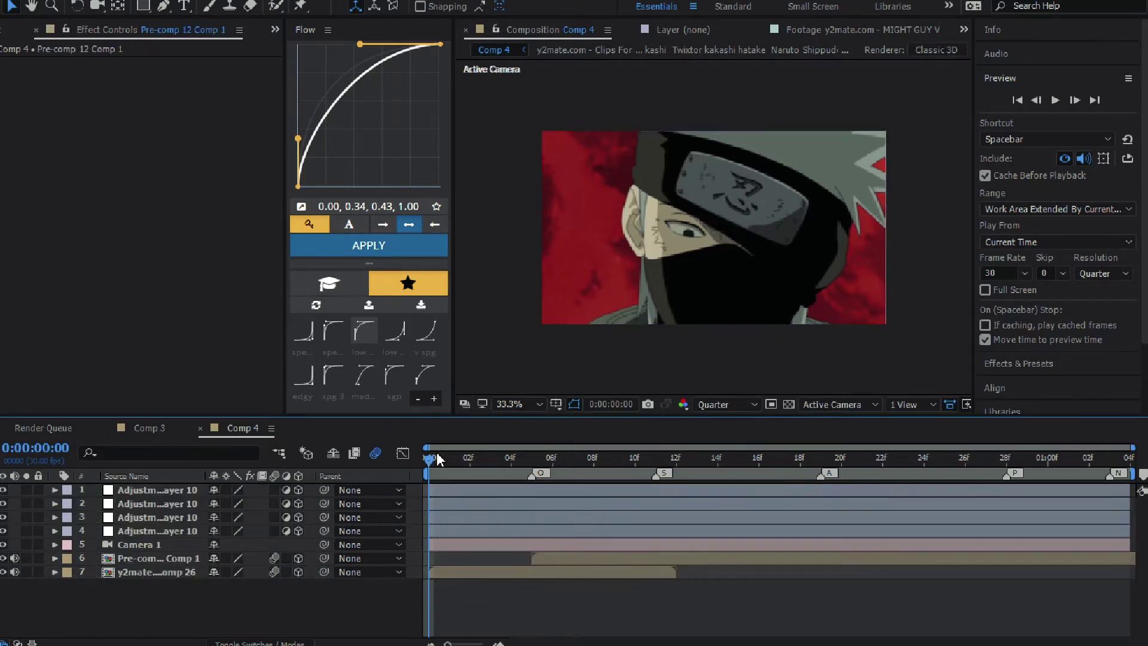
Step: Parent the camera to the lowest adjustment layer and chain each adjustment layer to the one directly above it
click(146, 541)
drag(324, 544, 325, 518)
drag(324, 518, 321, 494)
click(454, 530)
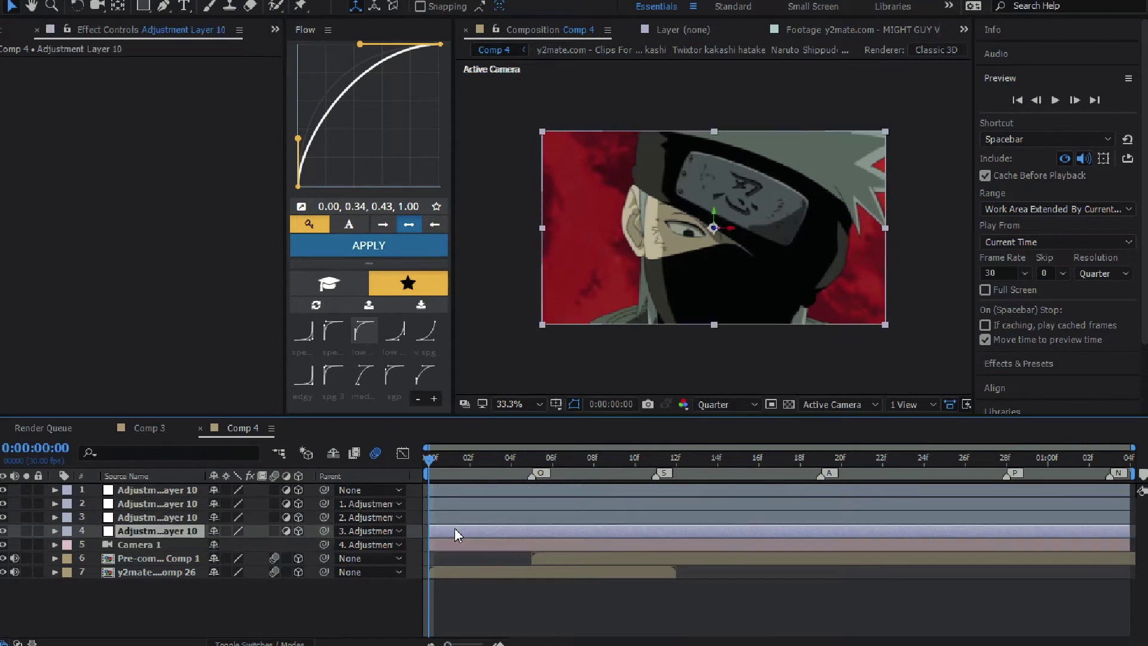
Step: Keyframe the lowest adjustment layer's Position from Z 1607 at frame 0 to the reset Z 0 at frame 8, with eased keyframes
key(p)
click(96, 544)
drag(266, 544, 729, 541)
click(588, 464)
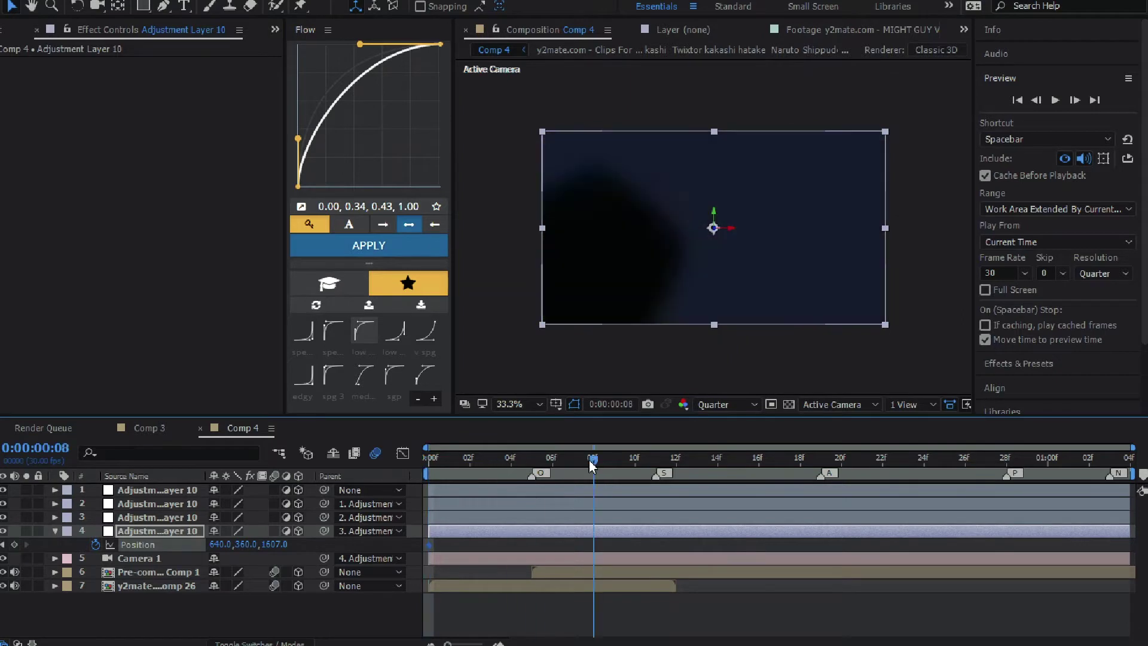
right_click(159, 547)
click(166, 544)
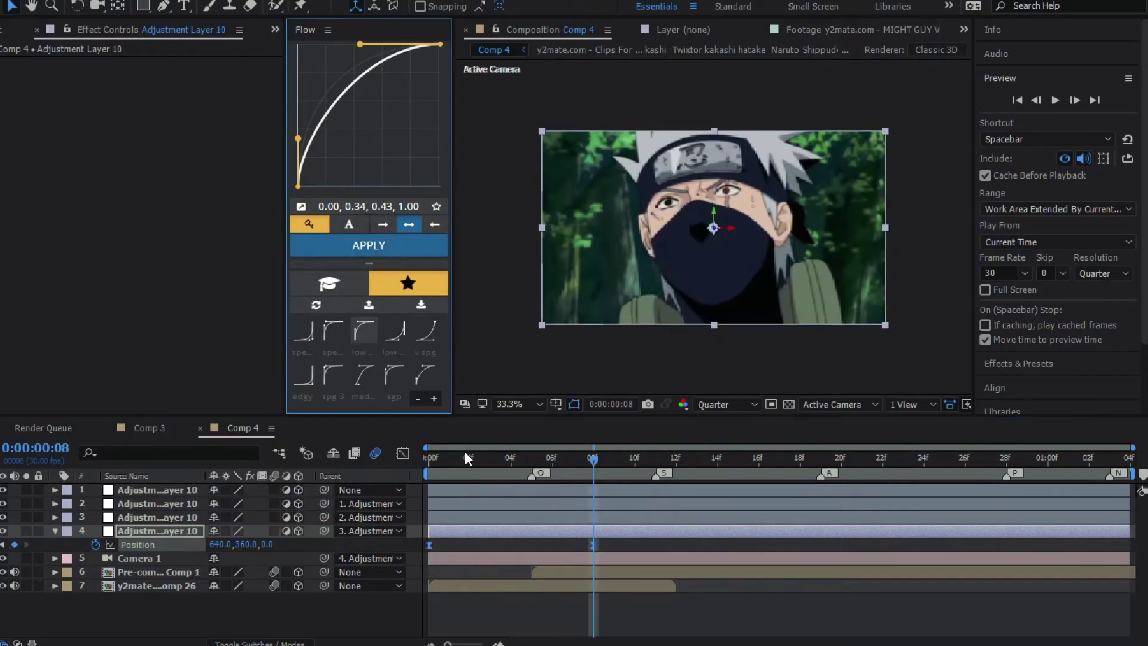
Step: Move the adjustment layer's second Position keyframe to frame 7, checking the camera move at frame 5
drag(592, 459, 532, 463)
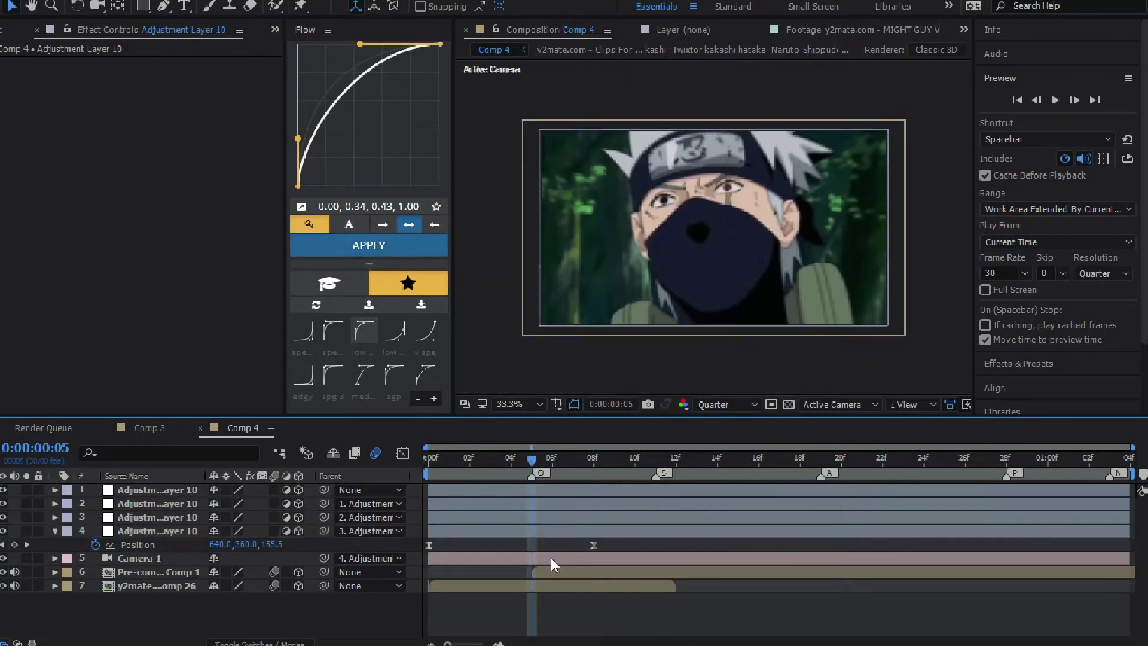
drag(592, 545, 573, 545)
click(683, 633)
Step: Add Position, Scale, Z Rotation and Opacity keyframes at frame 5 to the pre-composed Pre-comp 12 layer and show them all
click(597, 572)
key(p)
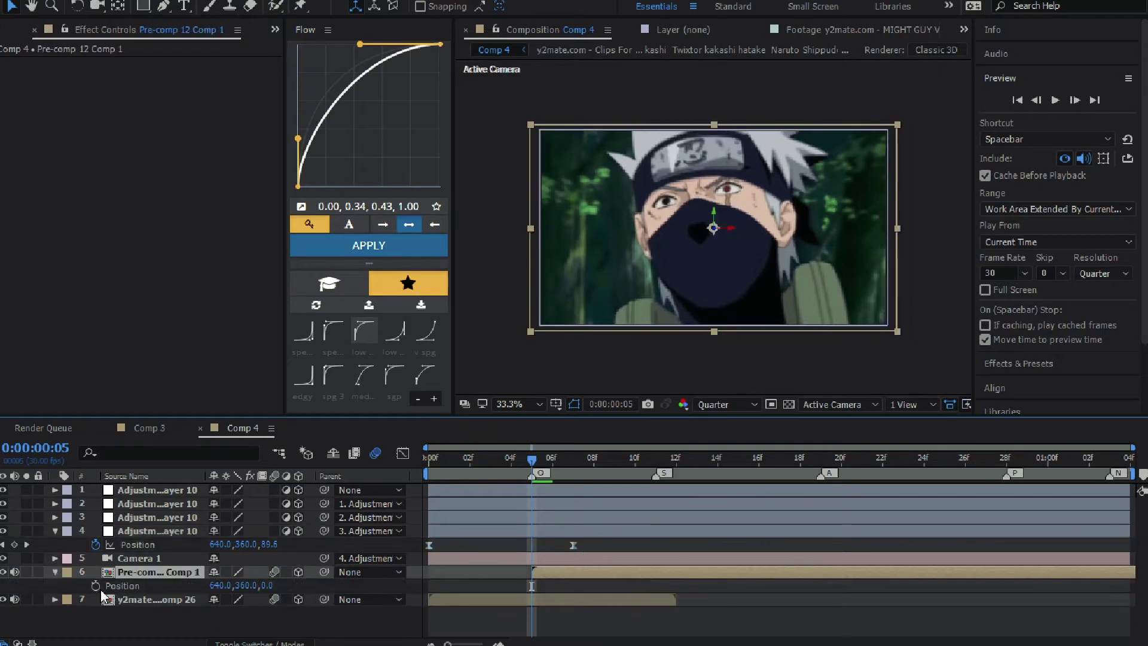
click(96, 586)
key(s)
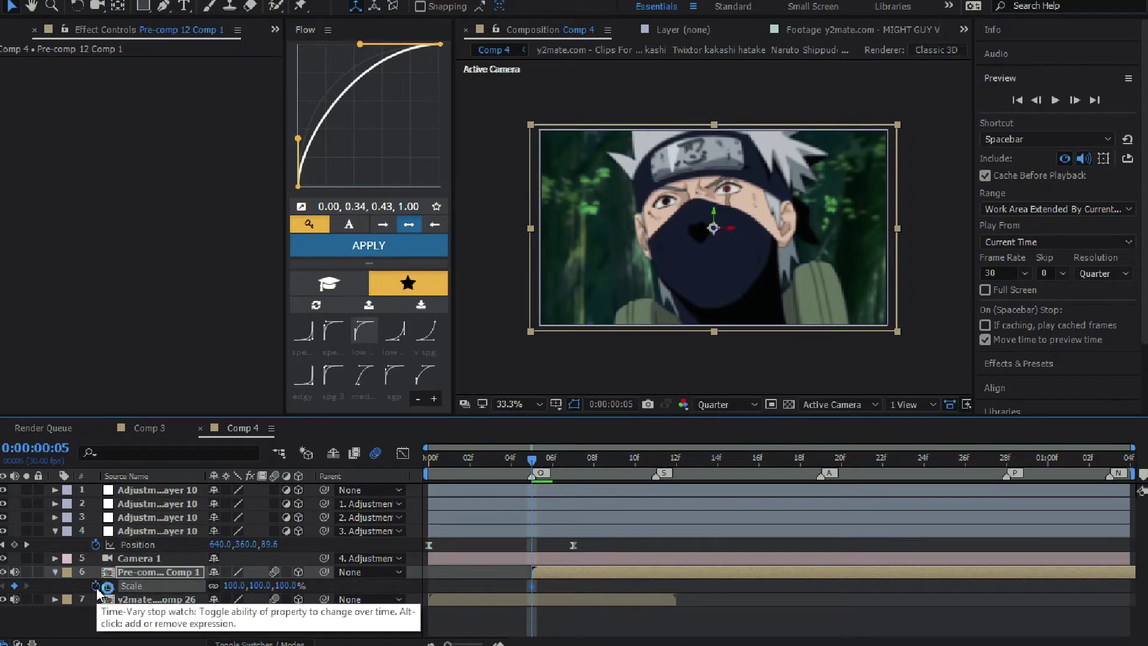
key(r)
click(95, 626)
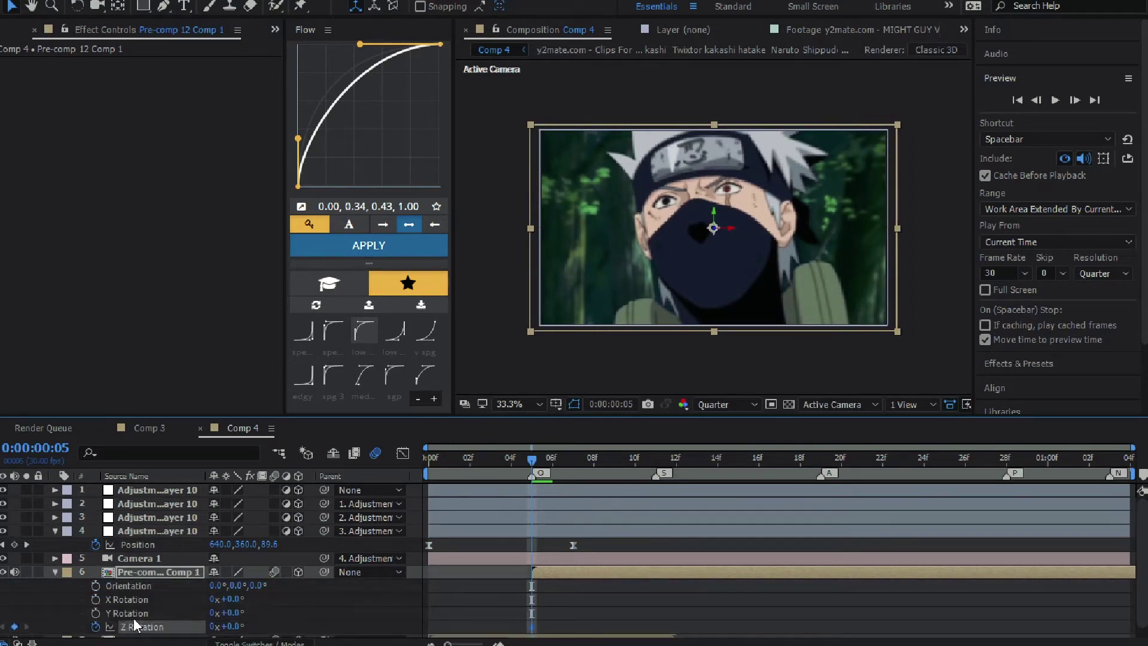
key(t)
click(96, 586)
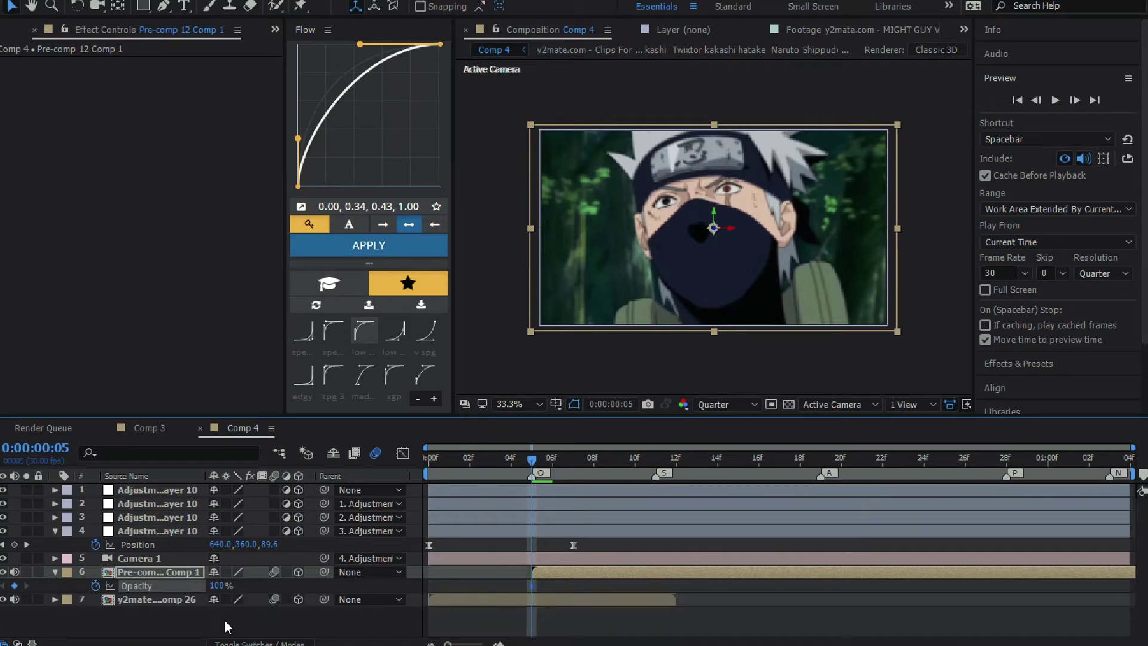
key(u)
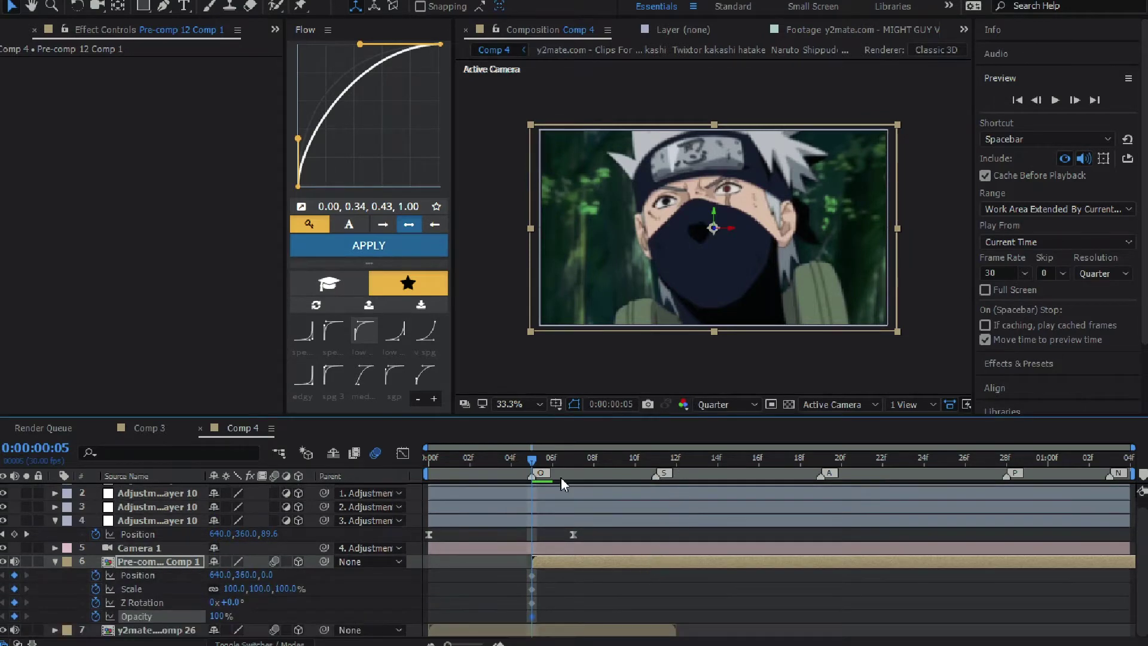
Step: Set the frame 5 keyframes to Scale 20%, Position 1402, 226, Z Rotation 30° and Opacity 0%
click(231, 588)
text(20)
key(Return)
drag(227, 577, 866, 600)
drag(248, 580, 114, 608)
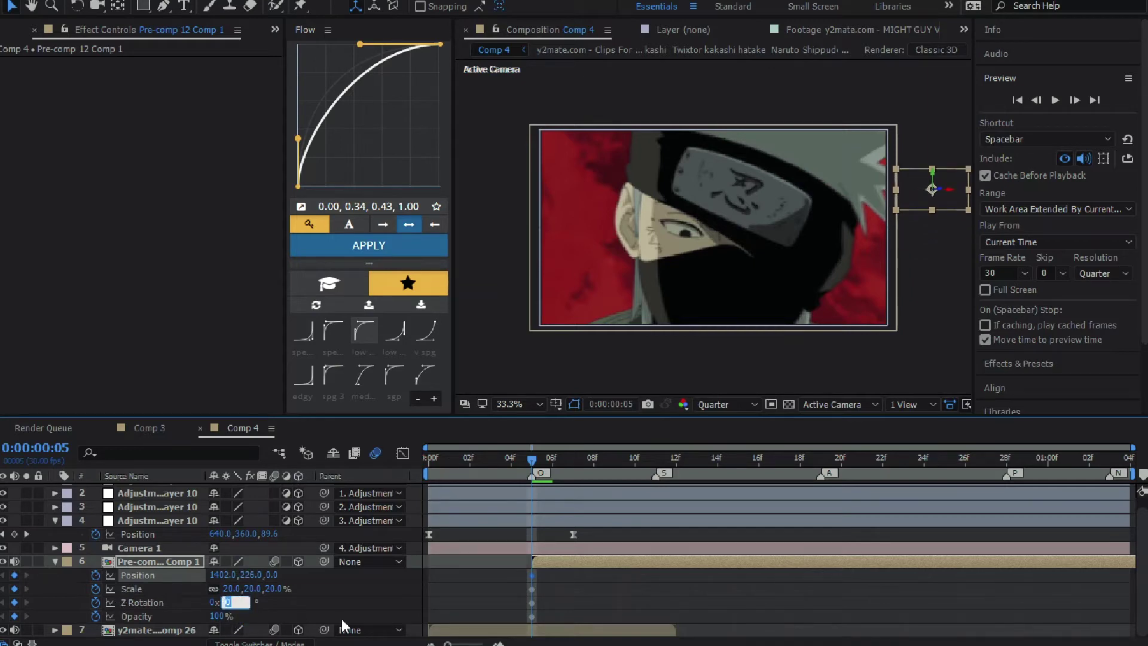
key(Return)
drag(217, 624, 21, 628)
click(653, 616)
Step: Reset Position, Scale, Z Rotation and Opacity of the incoming clip to their defaults at frame 12
click(682, 458)
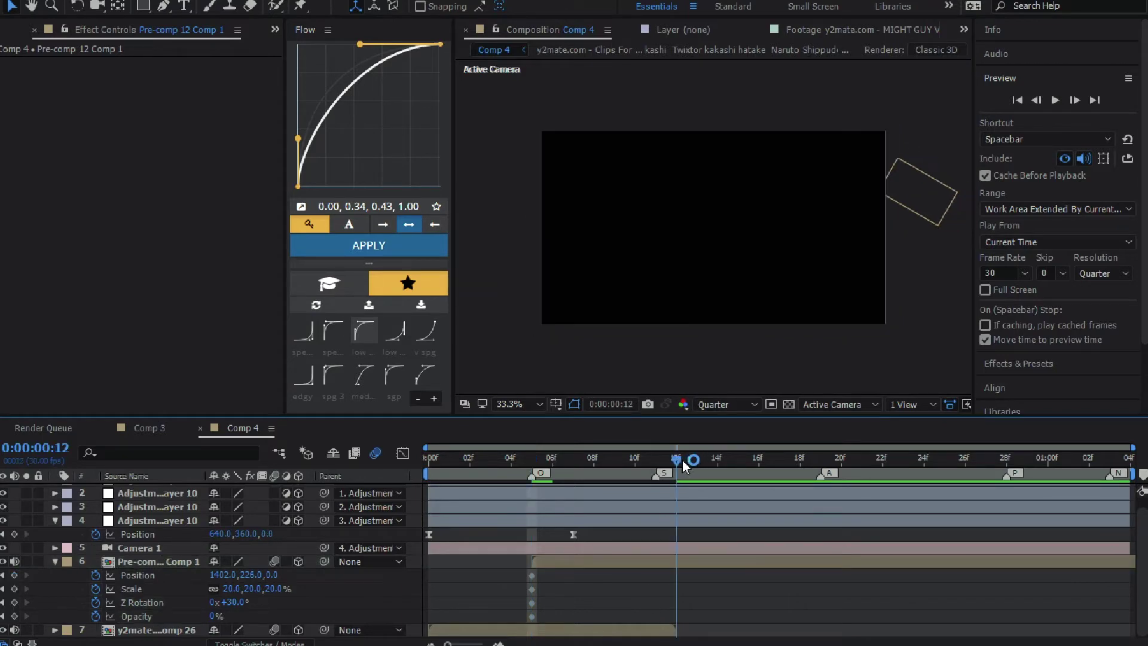
click(132, 581)
shift+click(137, 616)
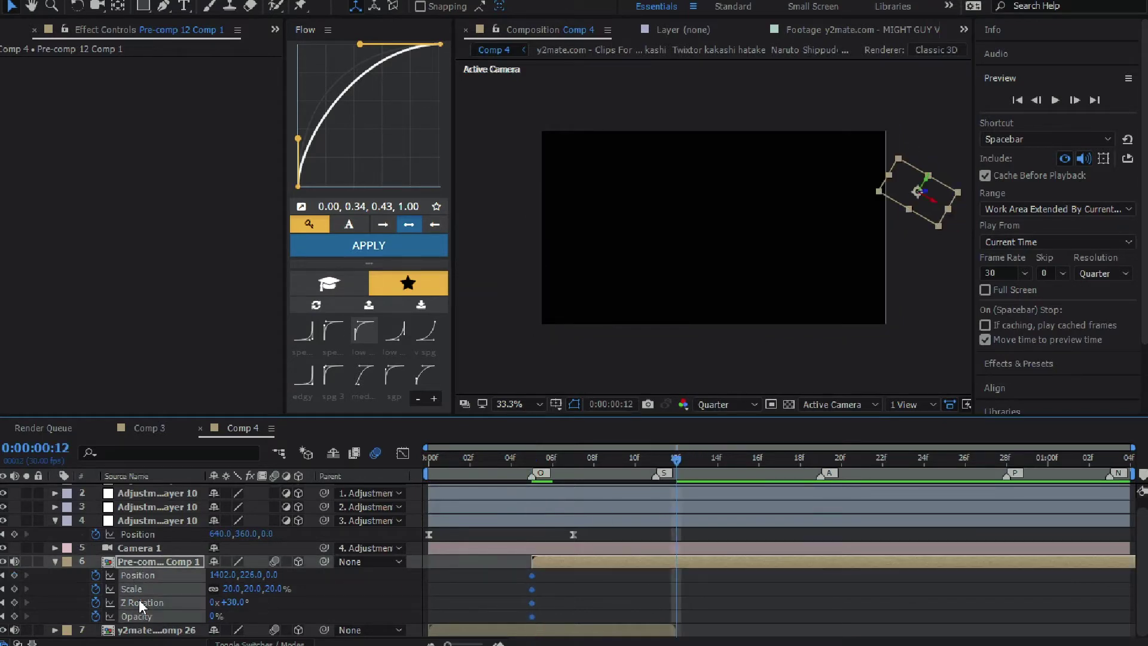
right_click(142, 602)
click(197, 553)
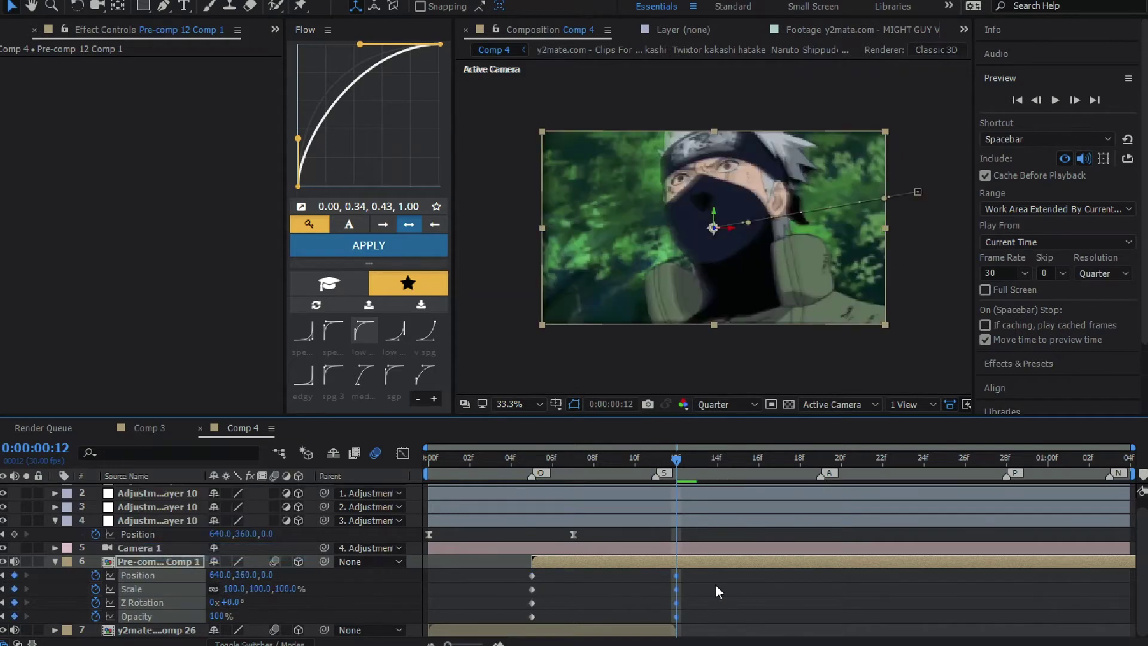
Step: Easy-ease all of the incoming clip's keyframes and shape their speed graph to start fast and slow down toward frame 12
drag(710, 569, 501, 626)
key(F9)
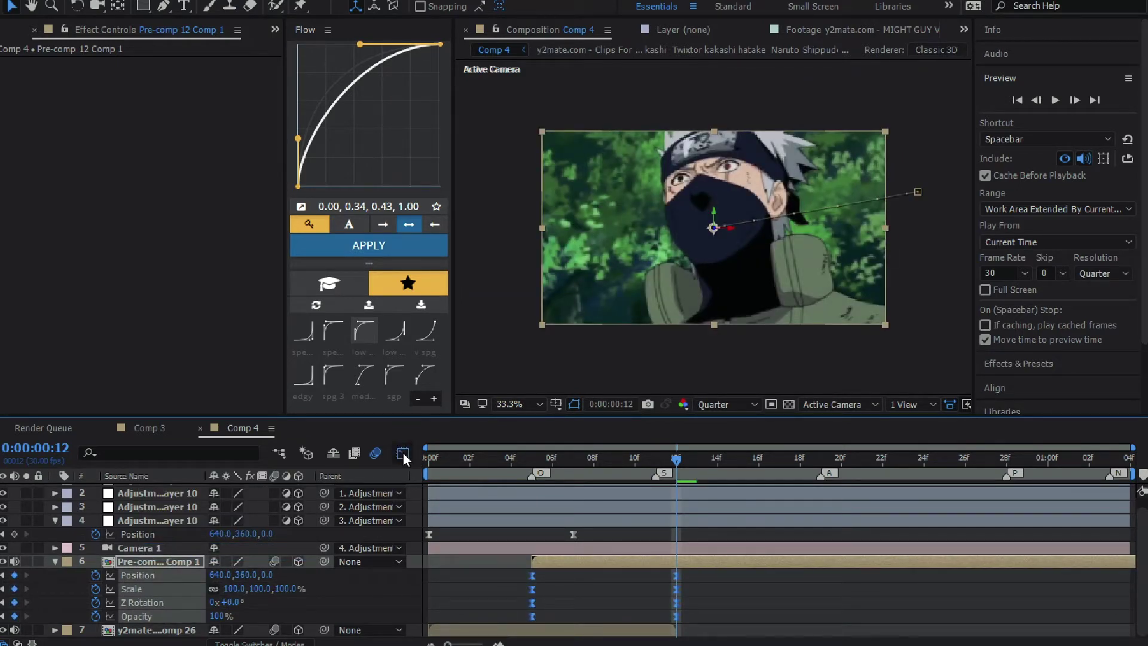
click(402, 454)
drag(577, 598, 501, 602)
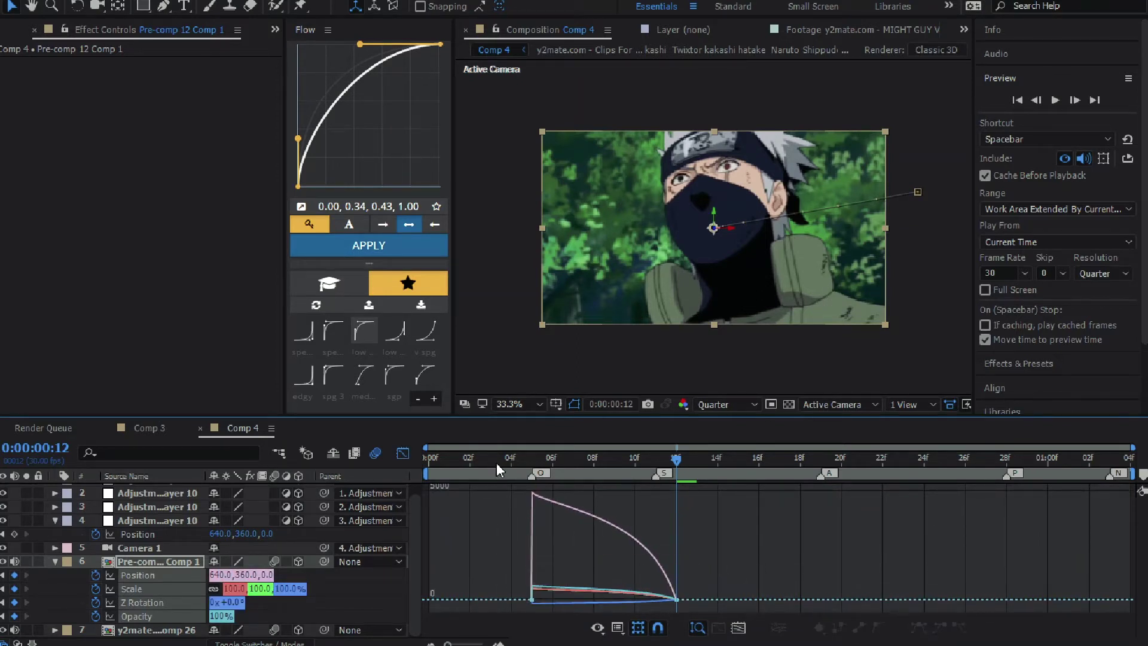
Step: Scrub through and play back the clip transition to check the motion
click(529, 474)
drag(529, 474, 700, 496)
key(space)
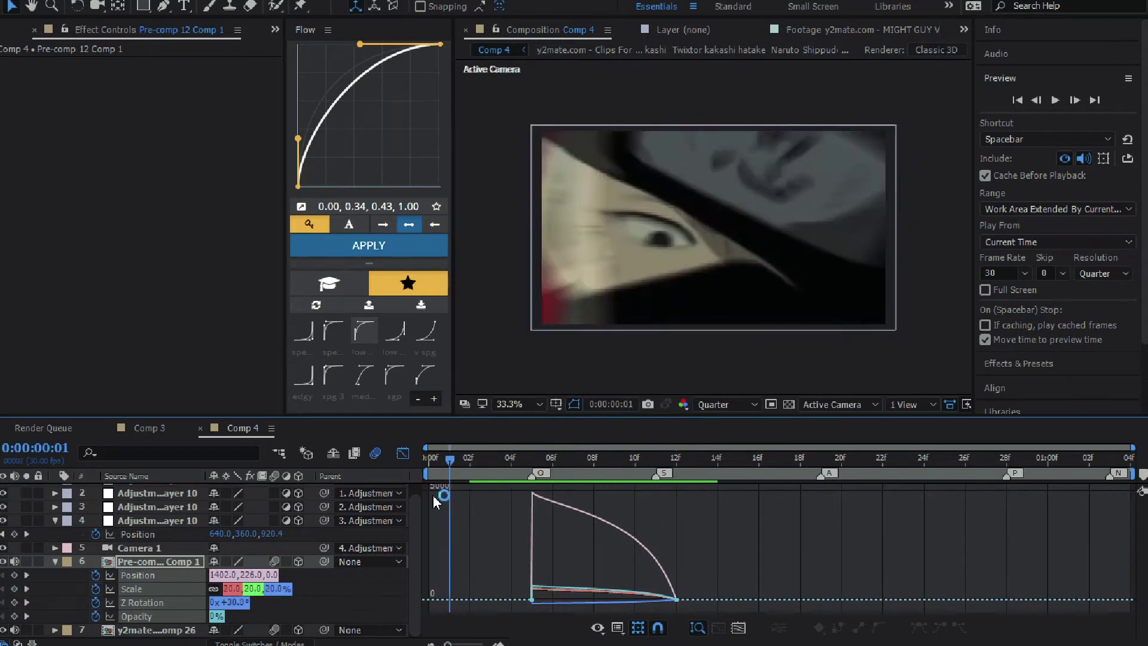
Step: Apply the Tile 1 preset to the incoming Pre-comp 12 Comp 1 layer
click(403, 458)
click(561, 553)
click(558, 561)
key(ctrl+space)
text(tile)
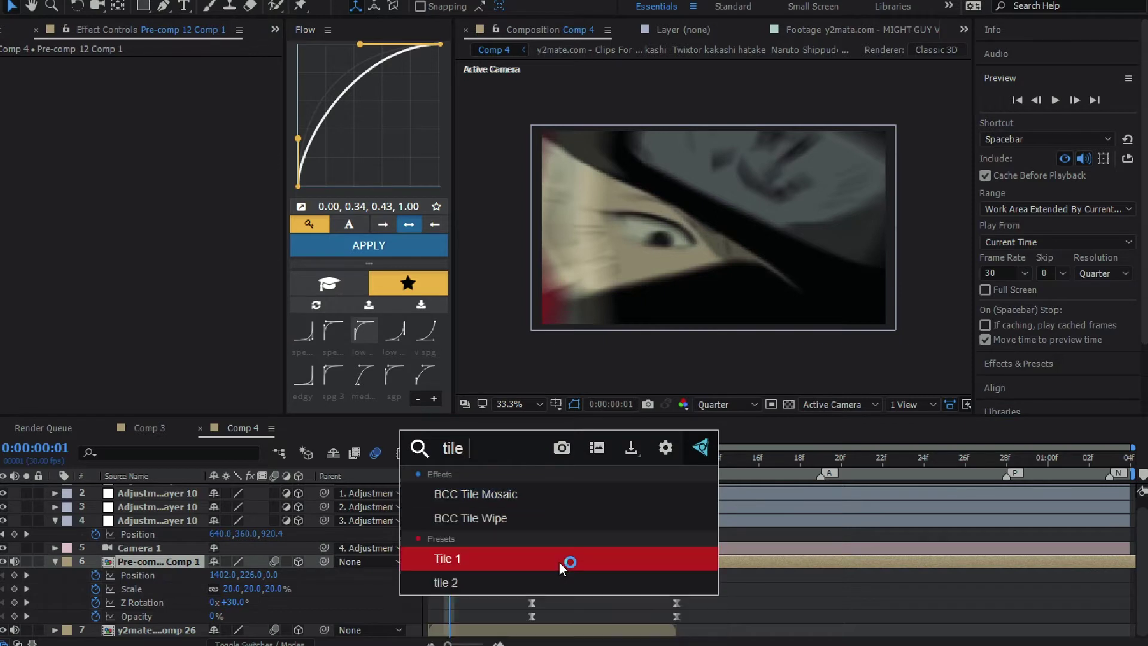
key(Return)
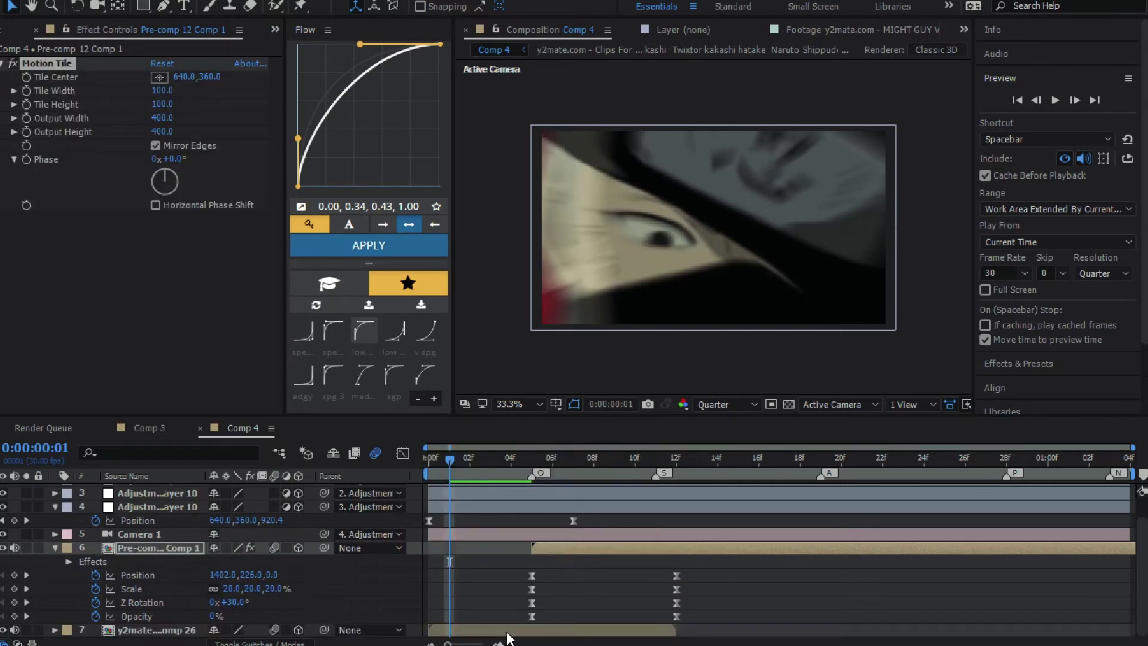
Step: Apply the Tile 1 motion tile preset to the outgoing y2mate clip on layer 7
click(513, 635)
key(ctrl+space)
text(tile)
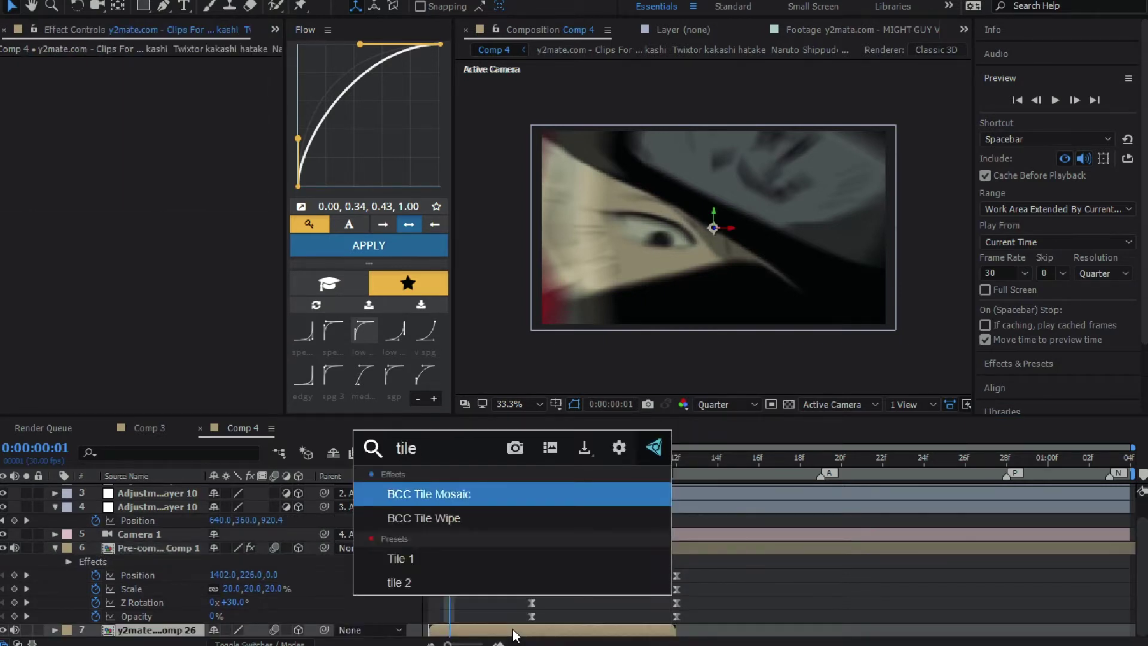
key(Return)
click(544, 569)
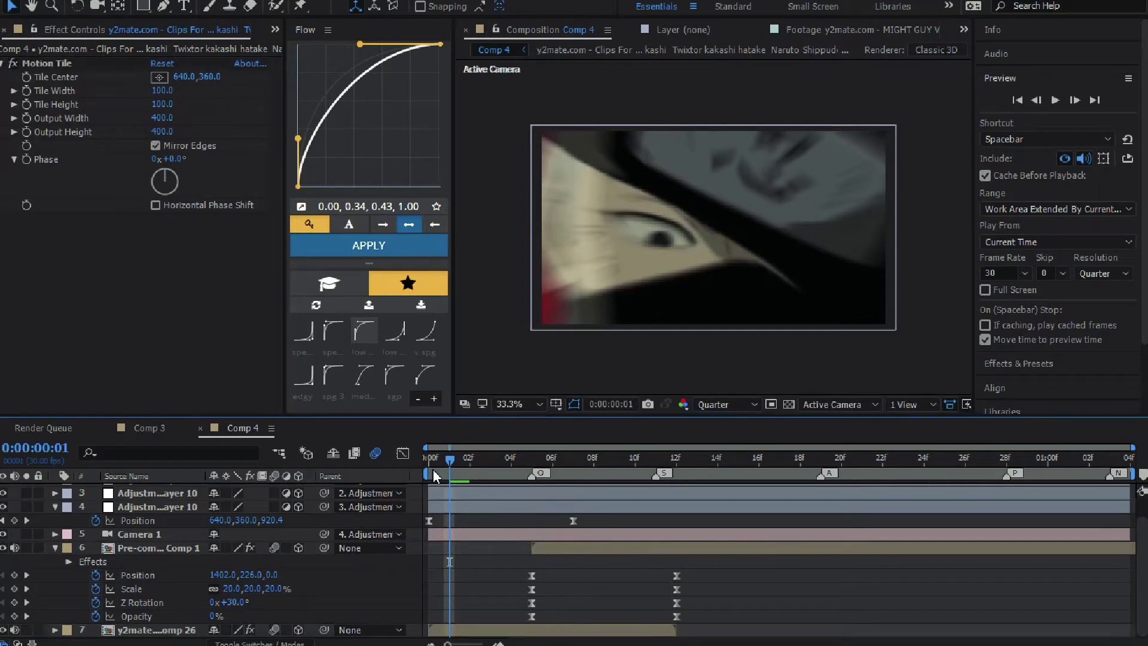
Step: Open the incoming Pre-comp 12 Comp 1 at frame 11 and show the proportional grid over its footage
drag(440, 476, 651, 604)
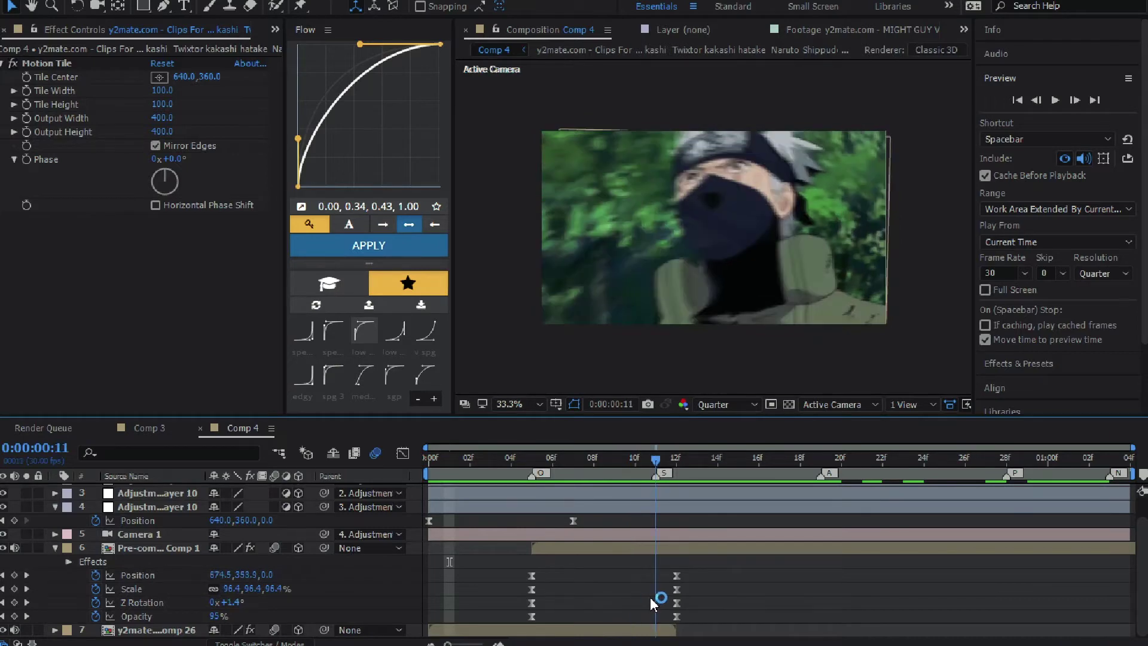
double_click(660, 546)
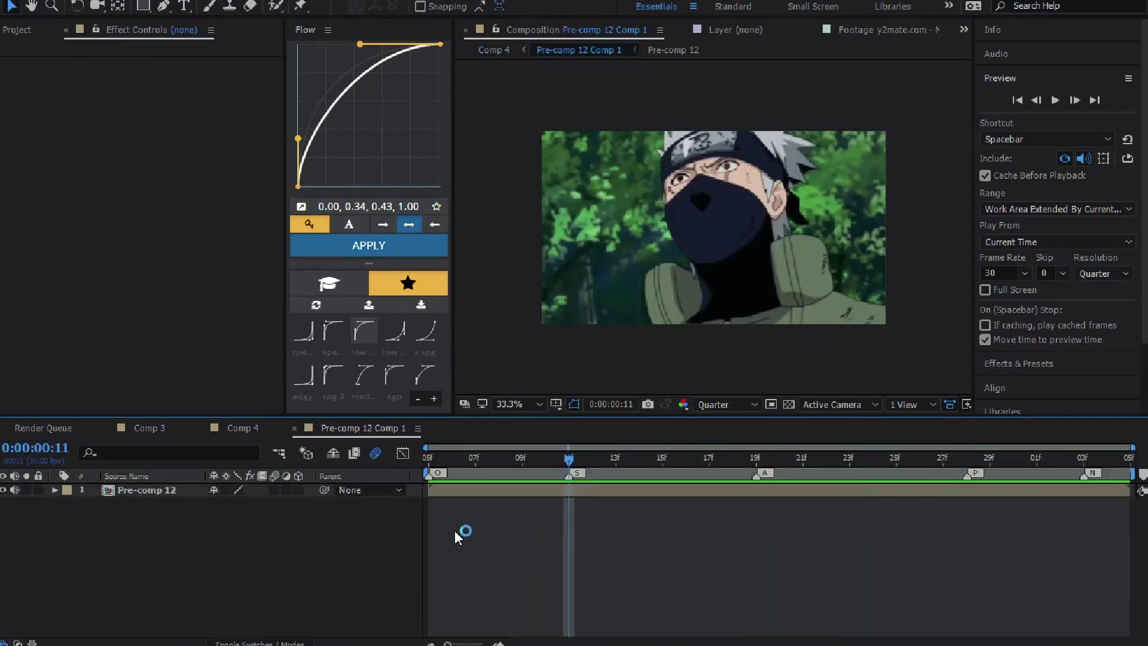
click(500, 491)
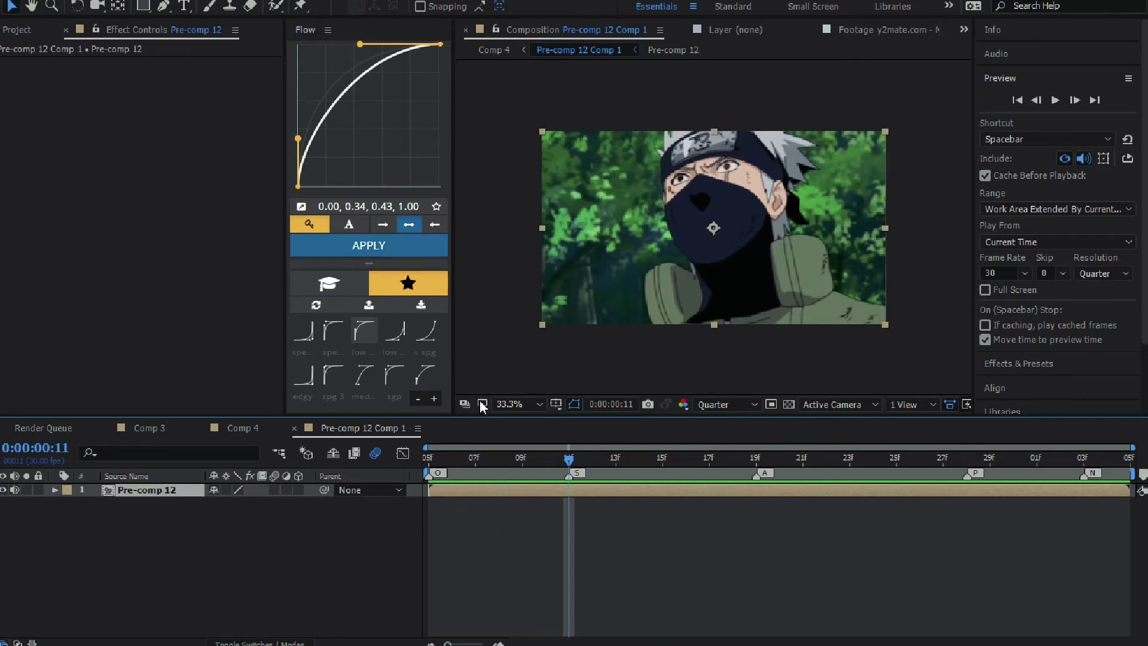
click(556, 405)
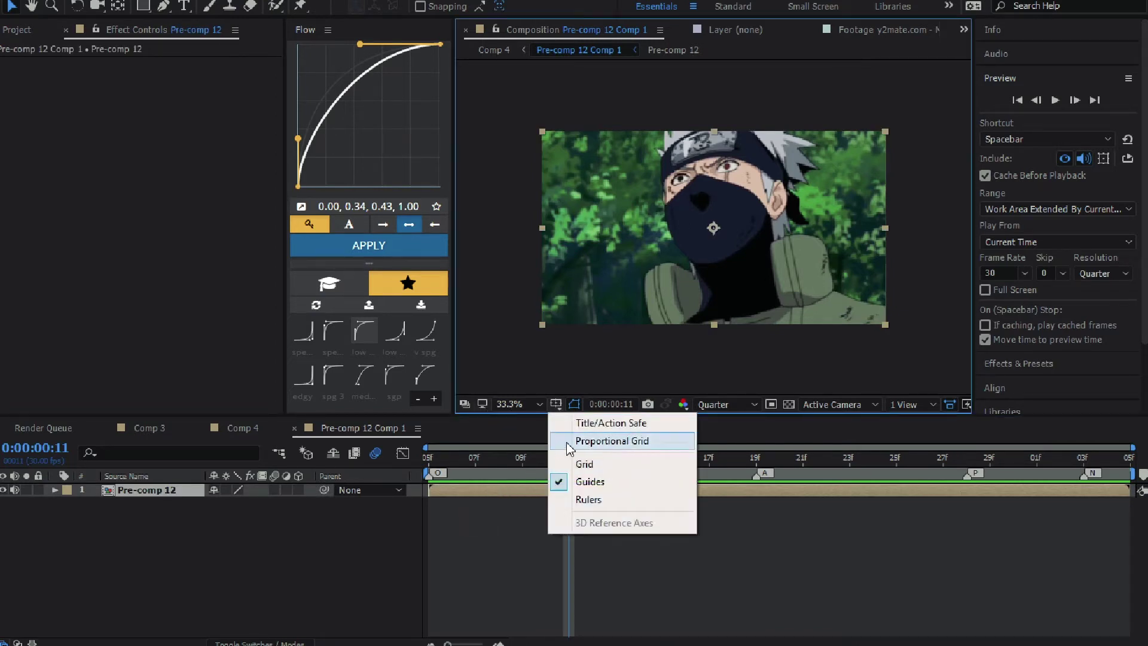
click(604, 443)
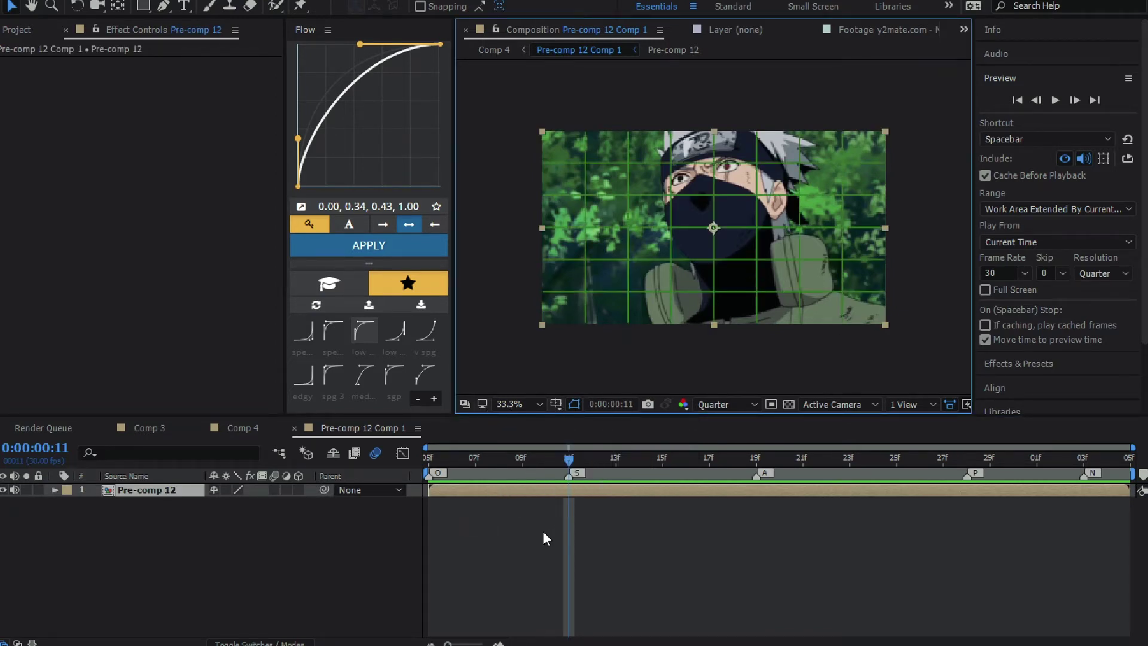
click(586, 487)
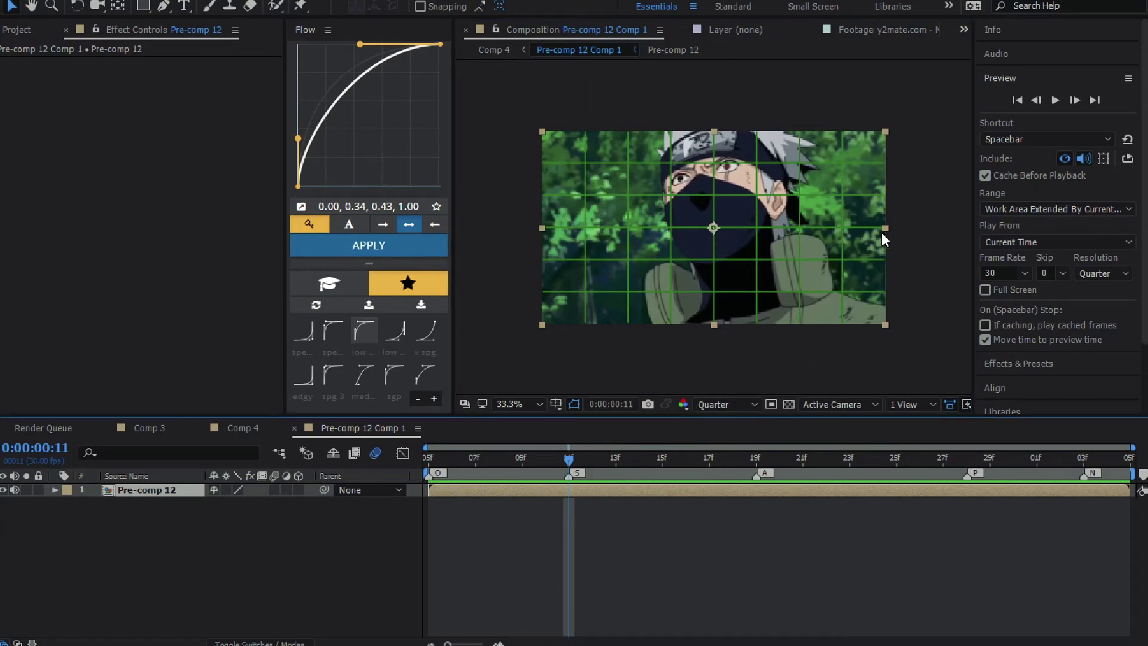
Step: Start a Pen mask on Pre-comp 12 with a straight edge along the horizontal centre line, extending past both sides of the frame
key(g)
scroll(901, 251, up, 2)
drag(935, 253, 560, 272)
key(g)
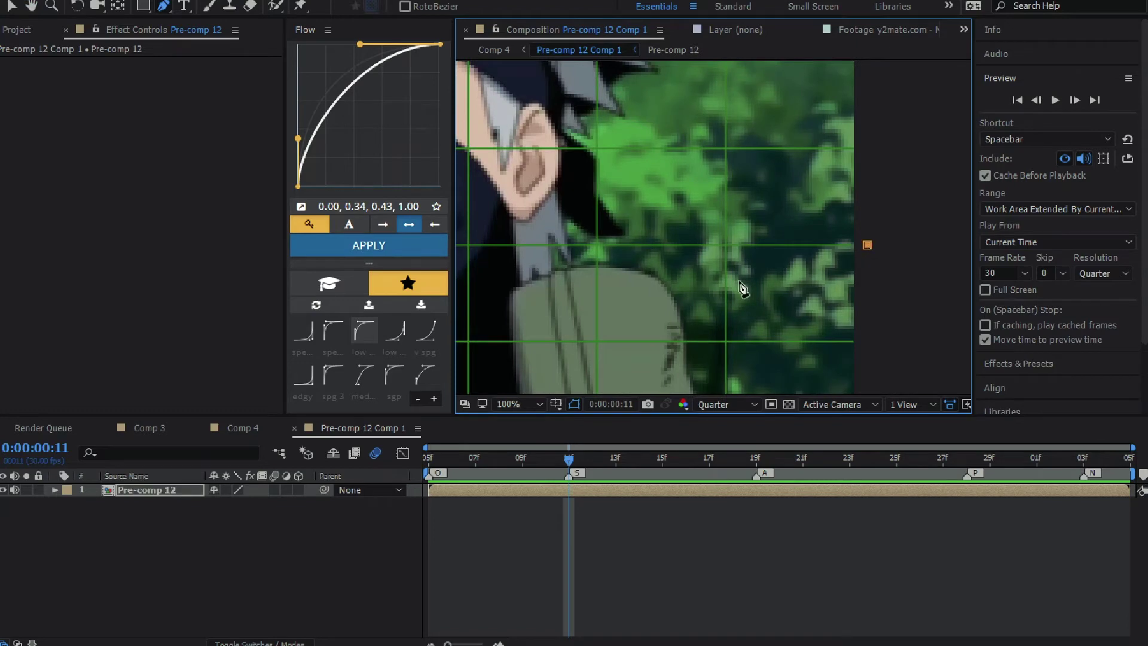
click(868, 246)
scroll(744, 286, down, 1)
drag(650, 282, 991, 298)
drag(620, 294, 650, 289)
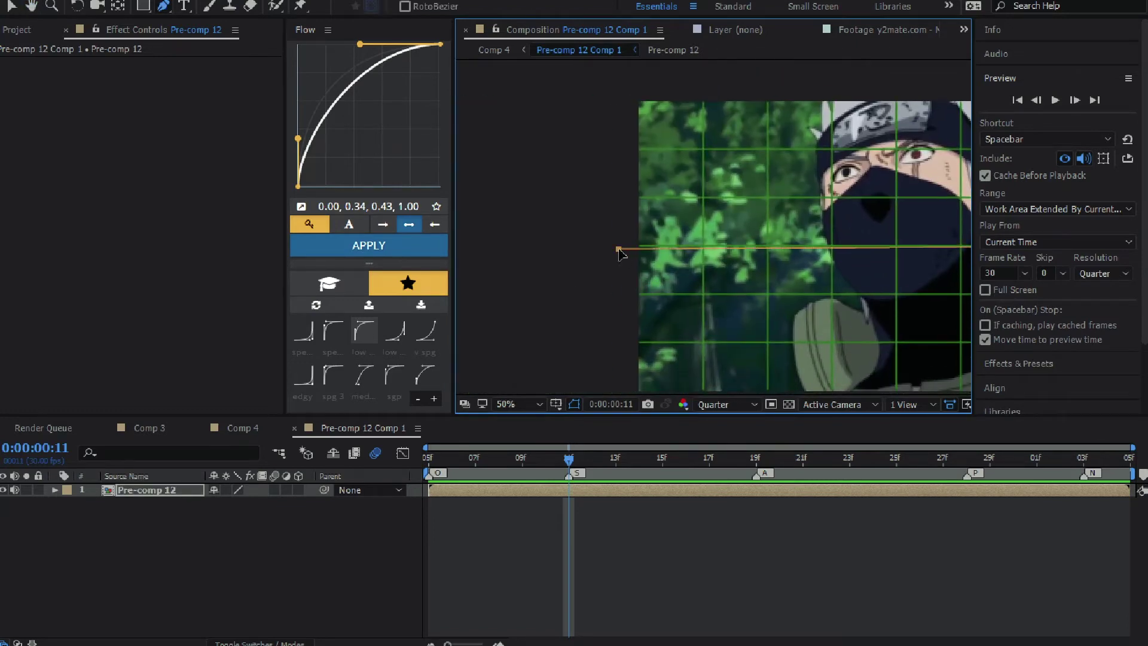
drag(616, 253, 617, 249)
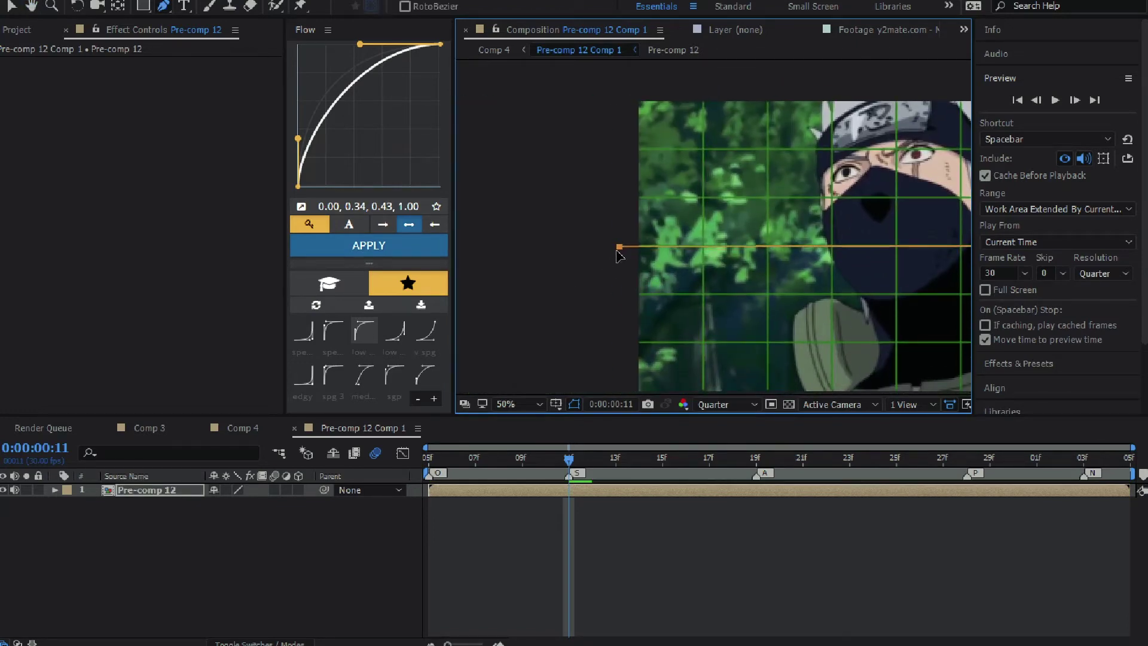
Step: Close the mask path around the upper half of the frame, placing its outer points beyond the image edges
scroll(664, 286, down, 2)
drag(795, 250, 679, 270)
scroll(724, 278, up, 1)
scroll(679, 270, up, 4)
scroll(735, 307, down, 6)
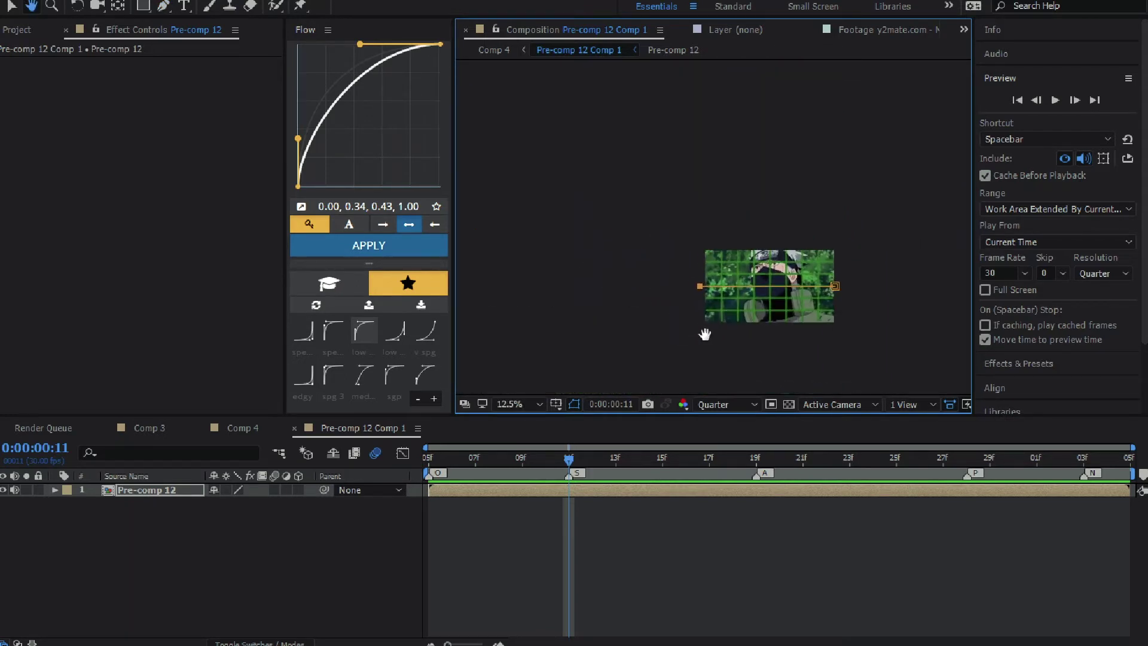
drag(704, 334, 629, 285)
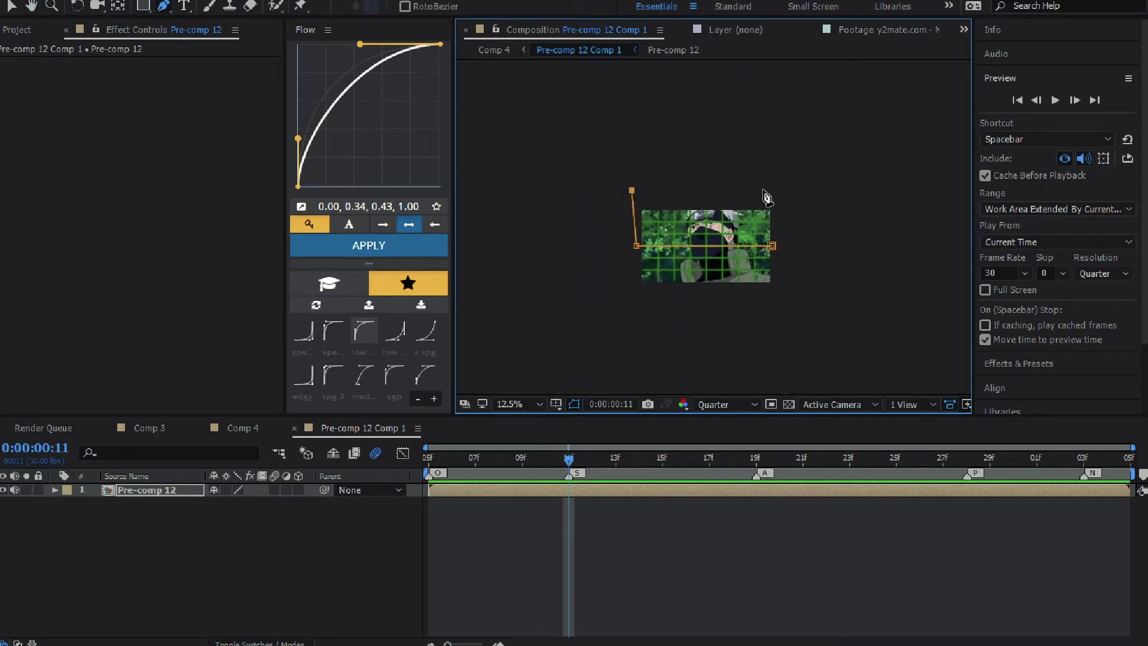
click(772, 246)
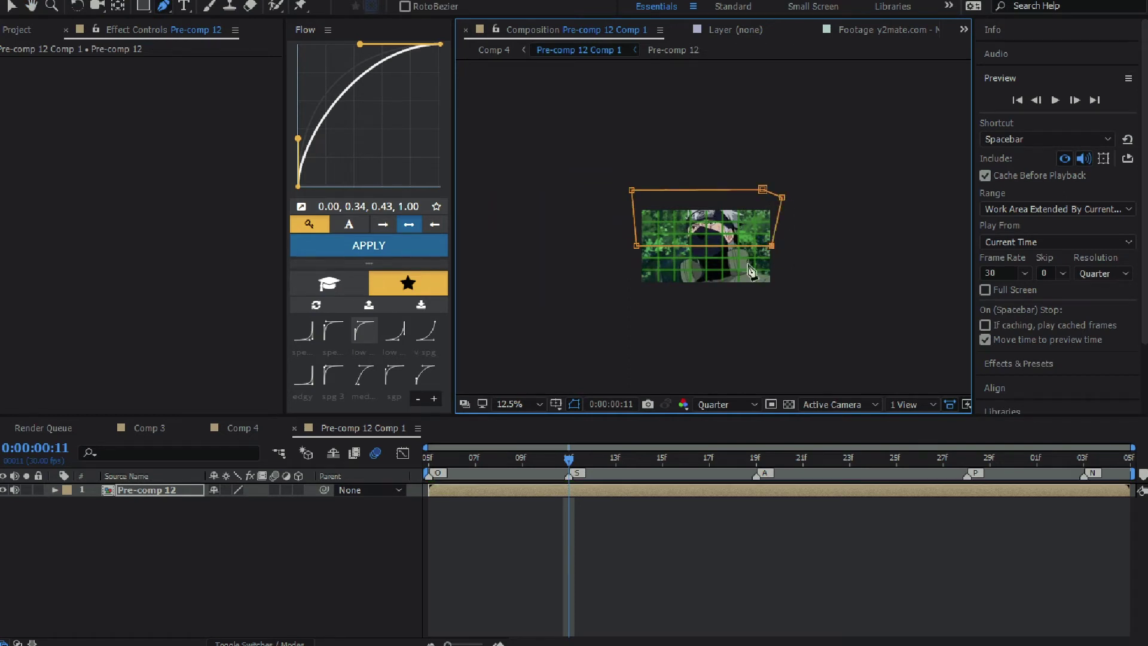
click(511, 404)
click(547, 132)
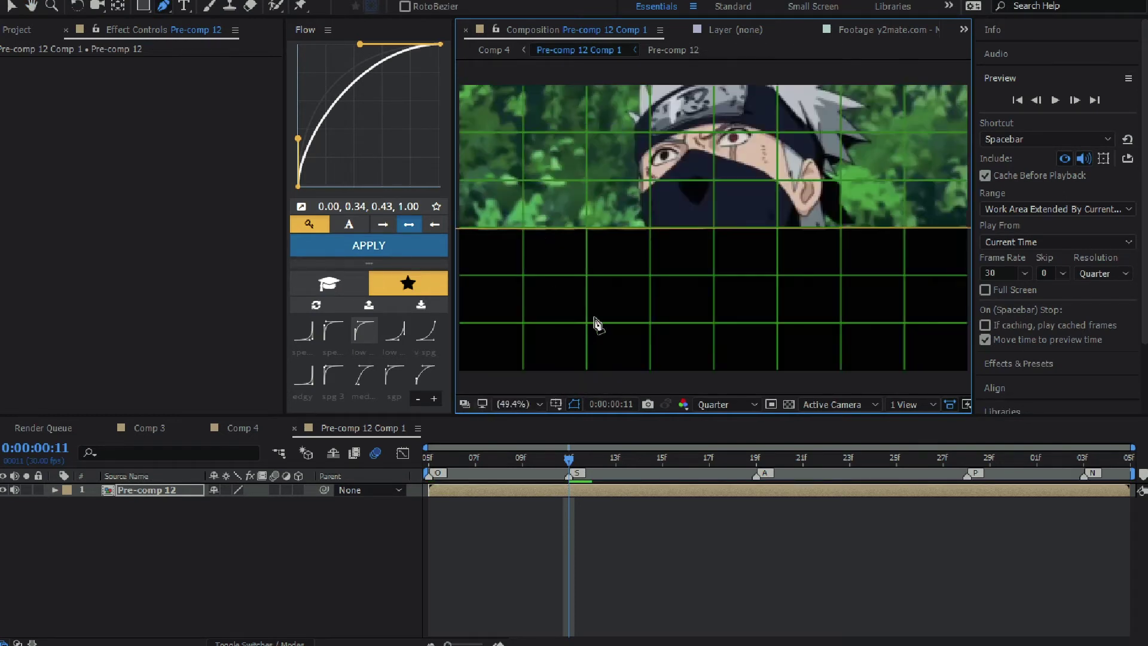
Step: Duplicate the masked Pre-comp 12 layer and invert Mask 1 on the lower copy to show the bottom half
scroll(598, 324, down, 2)
click(576, 509)
click(576, 490)
key(ctrl+d)
click(165, 503)
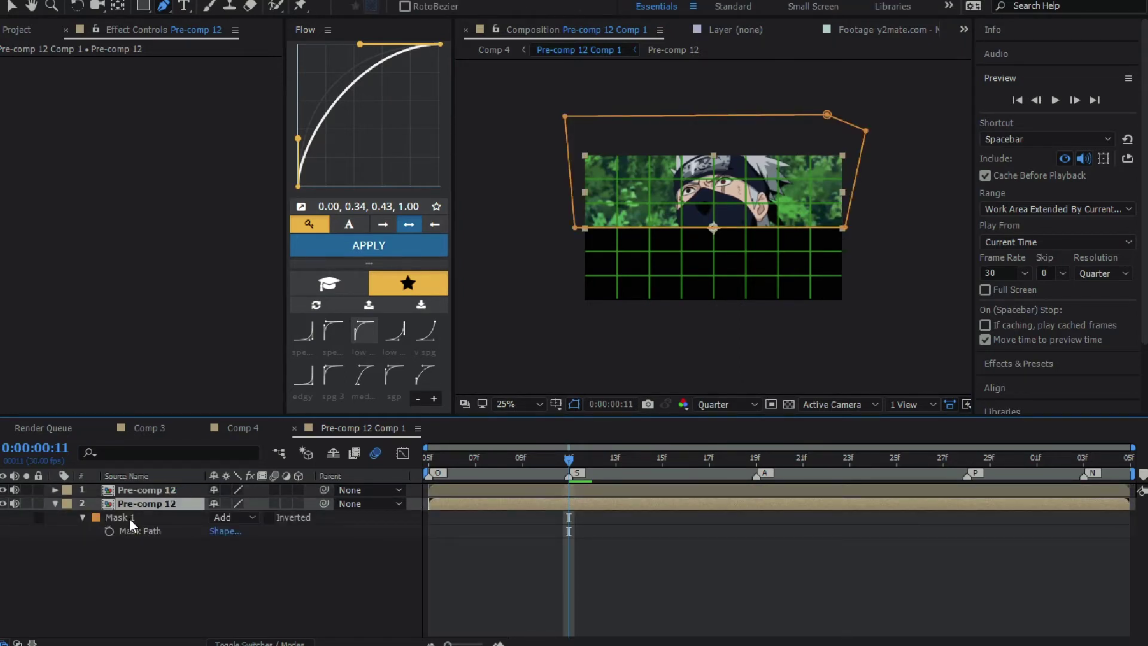
click(129, 518)
click(227, 518)
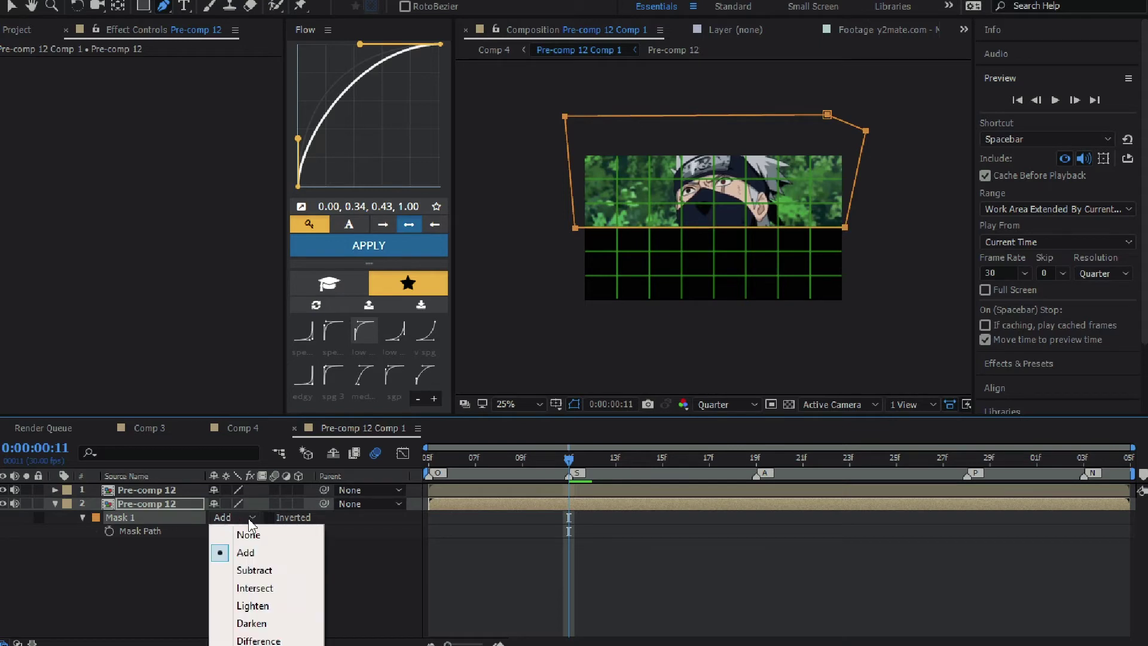
click(323, 546)
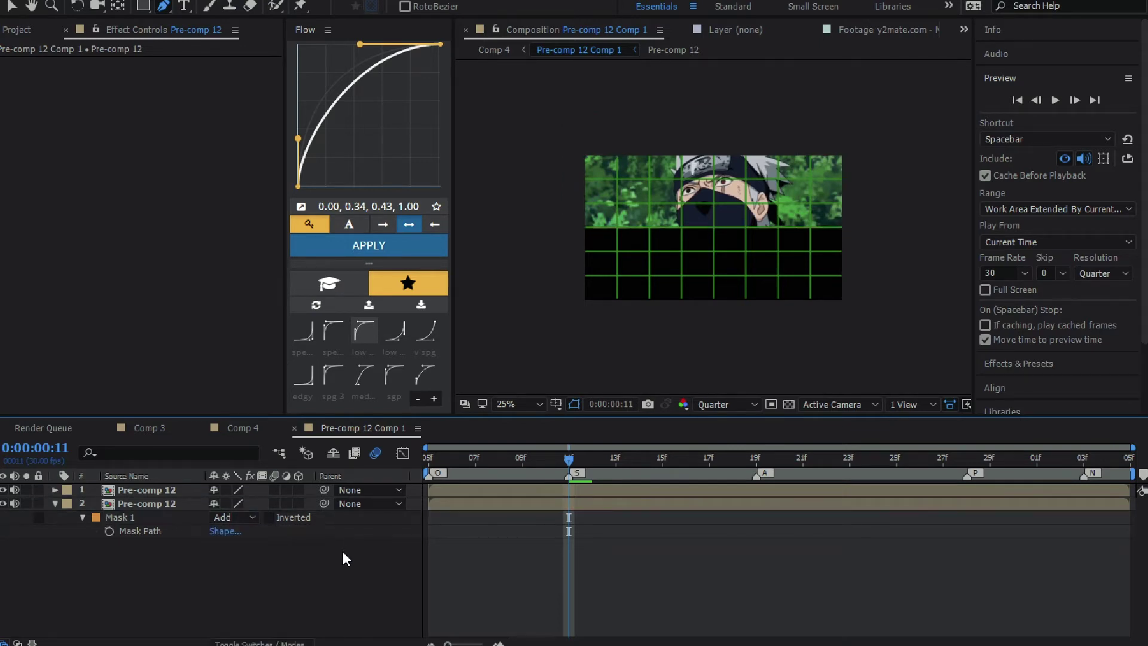
click(270, 519)
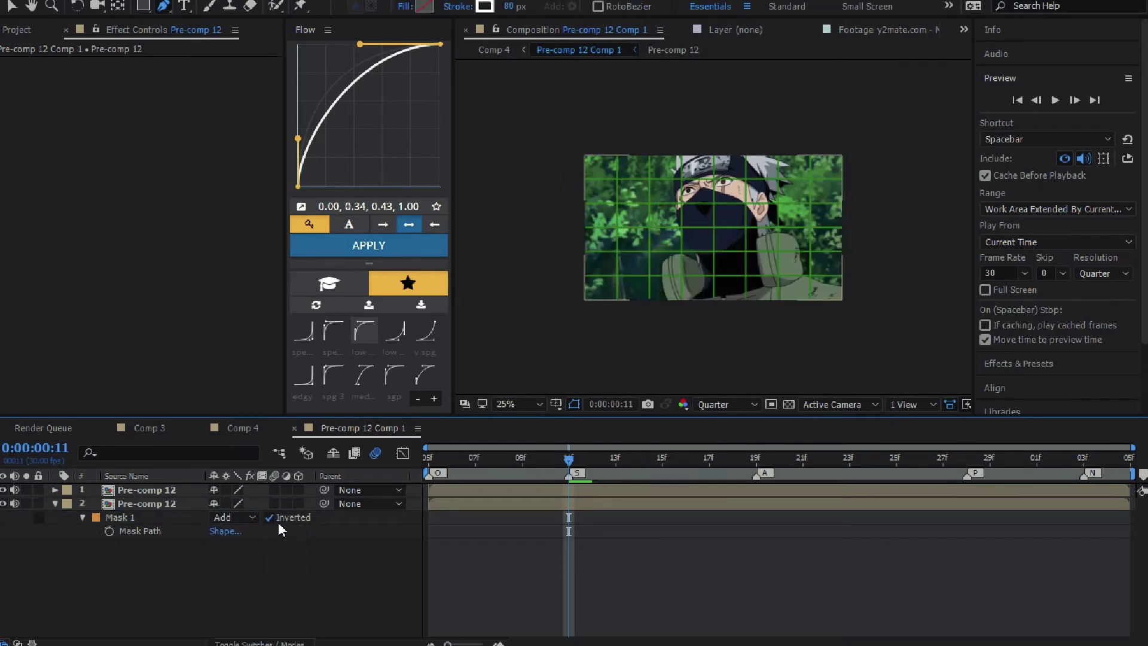
Step: Add Position keyframes at frame 11 on both Pre-comp 12 layers
click(567, 502)
drag(451, 462, 573, 474)
click(558, 490)
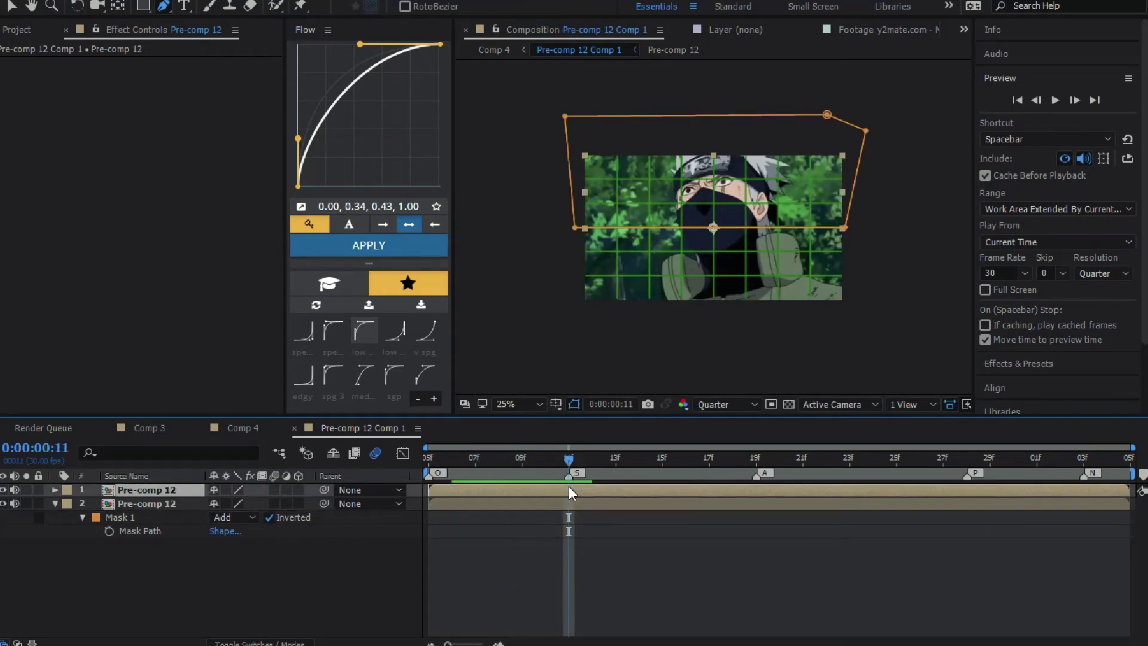
key(p)
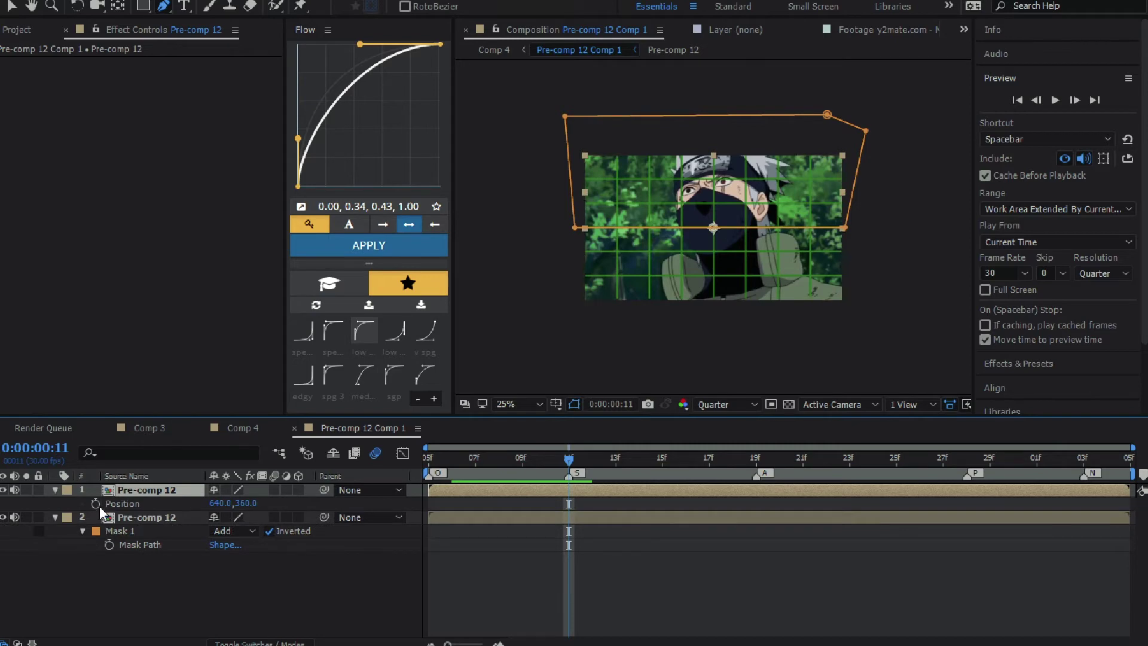
click(96, 503)
click(134, 518)
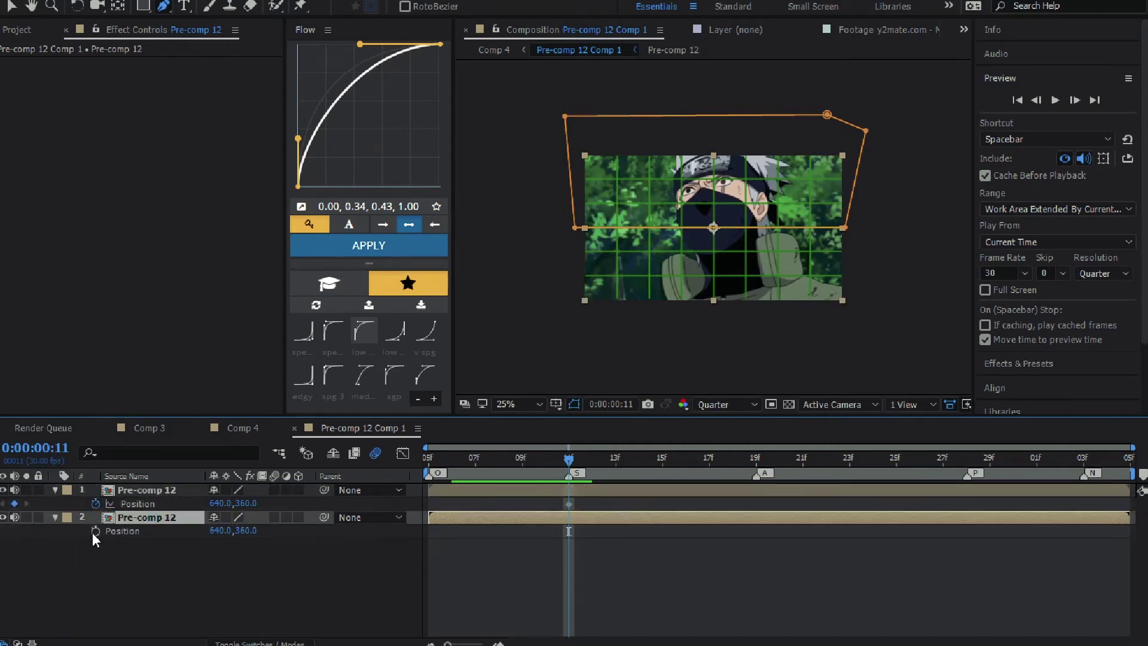
click(95, 531)
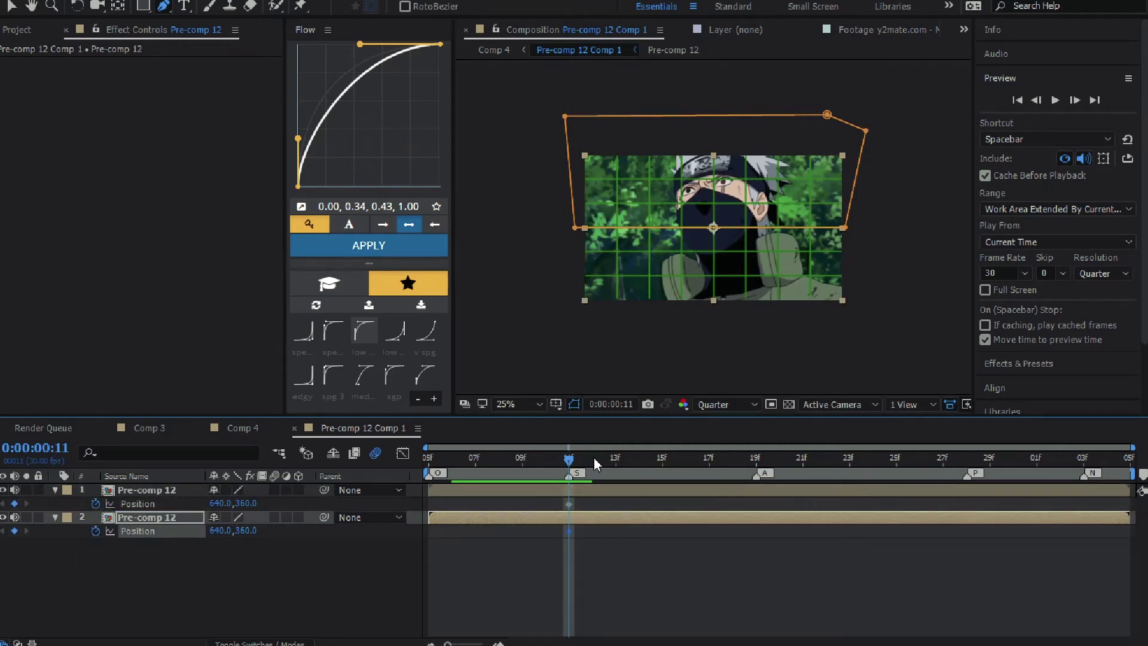
Step: At frame 20, split the halves apart by setting Position to 640, 70 on layer 1 and 640, 655 on layer 2
drag(595, 464, 784, 475)
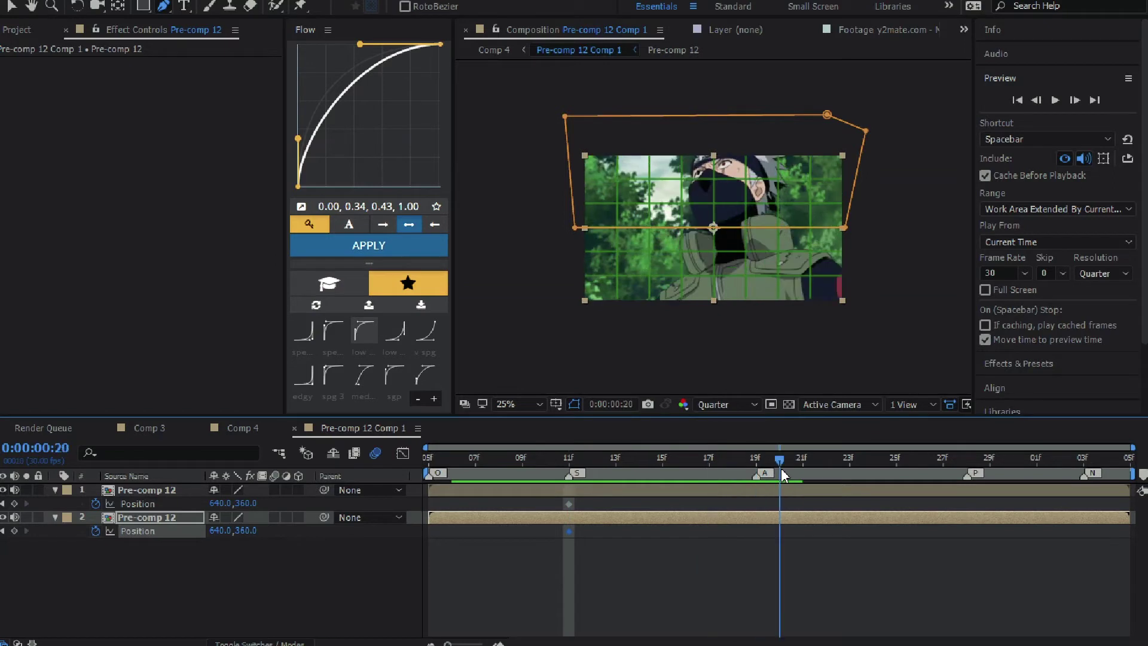
click(377, 557)
drag(245, 502, 157, 517)
click(250, 566)
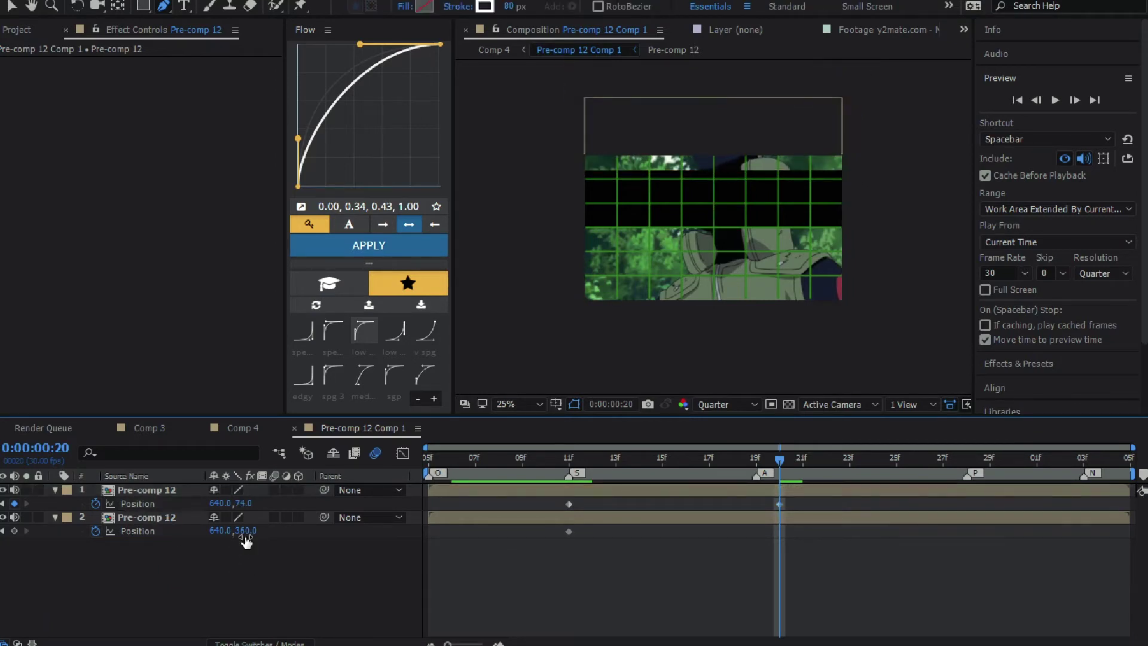
drag(244, 531, 474, 542)
click(239, 504)
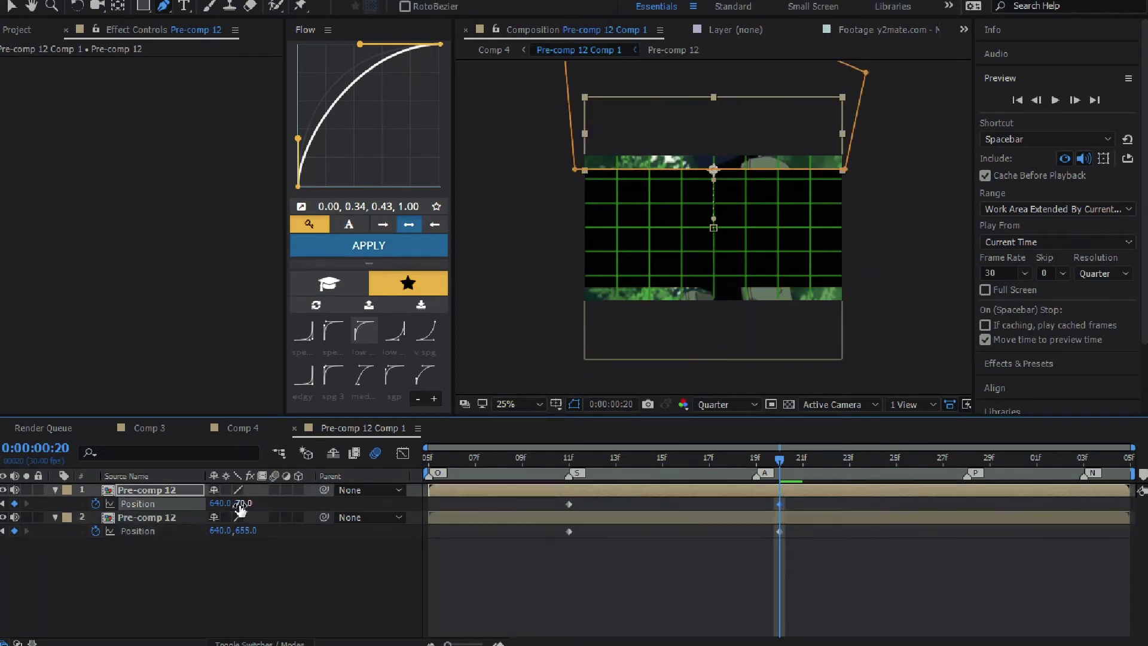
Step: Easy-ease both layers' Position keyframes and shape their speed graph to start fast and slow down toward frame 20
drag(815, 497, 529, 554)
key(F9)
click(403, 454)
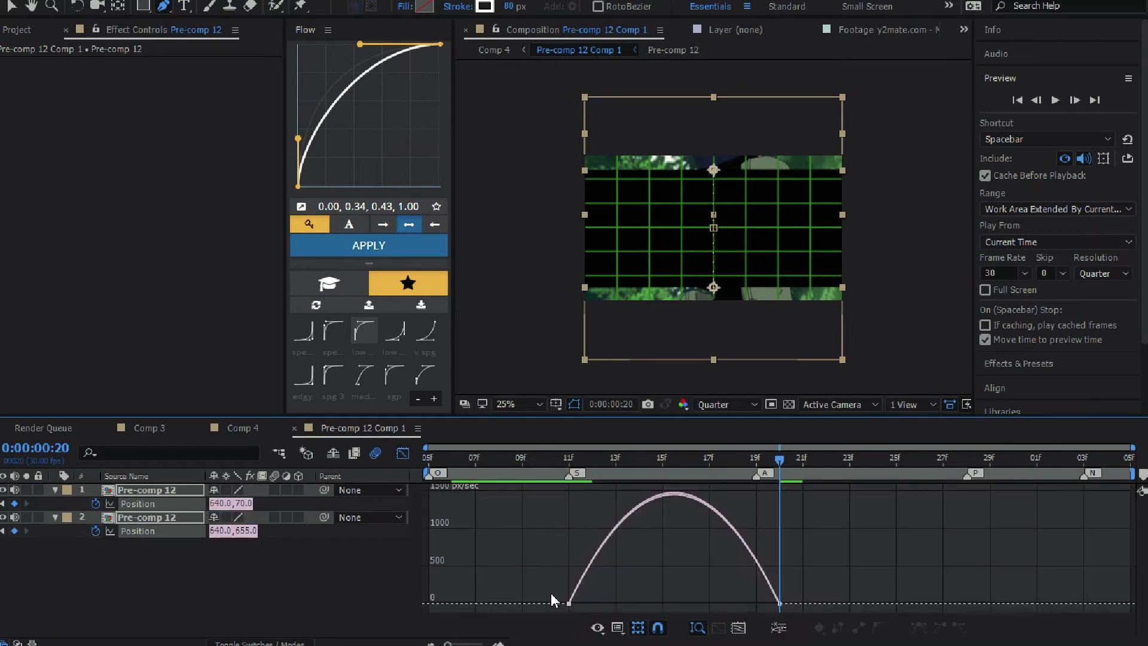
drag(607, 600, 567, 597)
click(545, 464)
drag(545, 468, 760, 473)
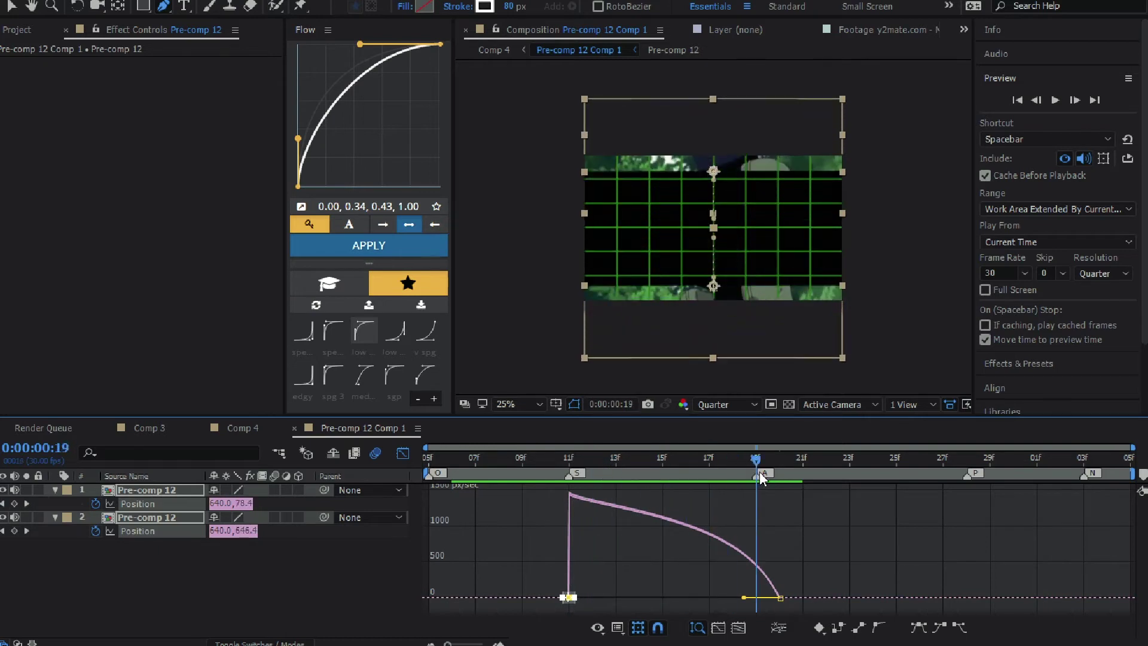
click(405, 456)
click(664, 590)
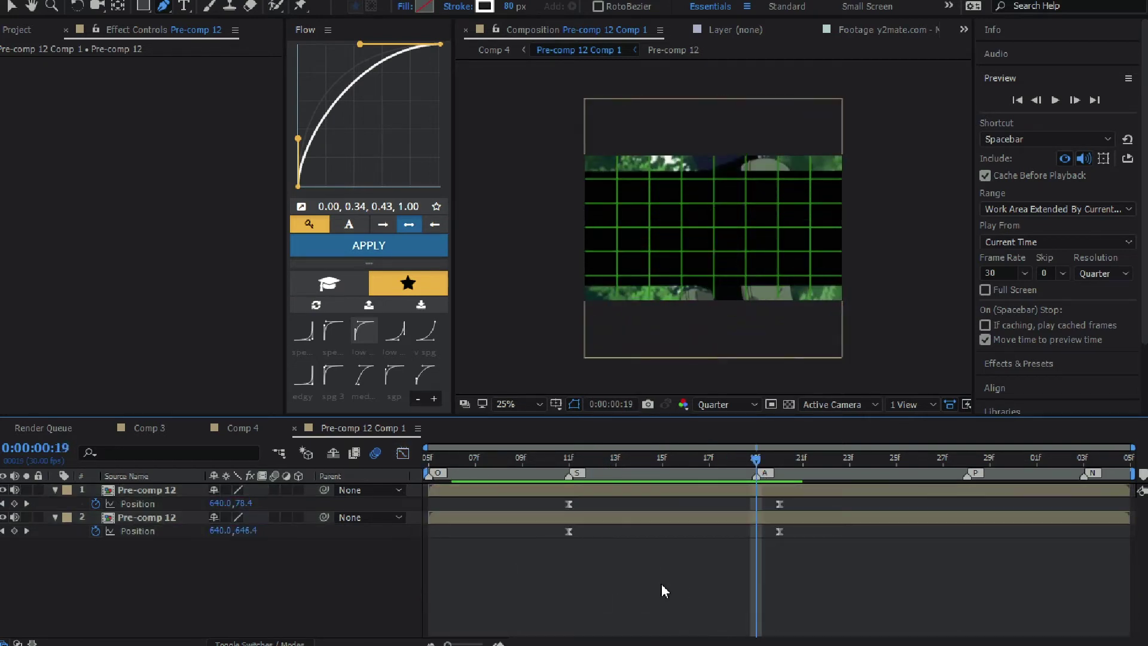
Step: Enable motion blur on both Pre-comp 12 halves and scrub through the result in Comp 4
click(274, 489)
click(276, 517)
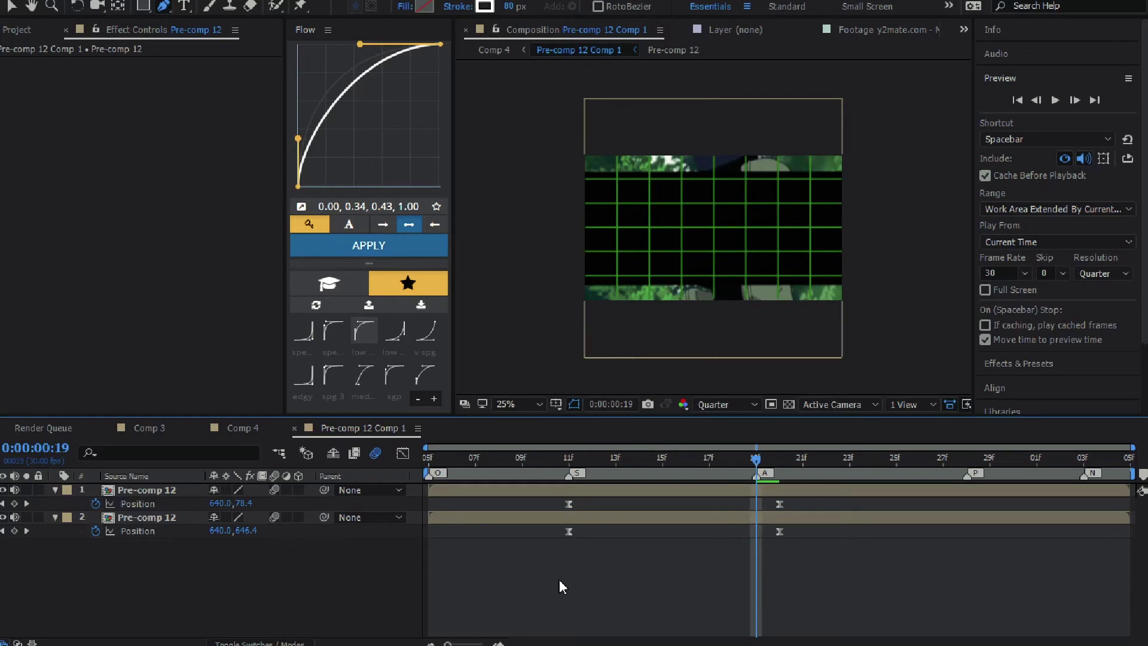
click(256, 431)
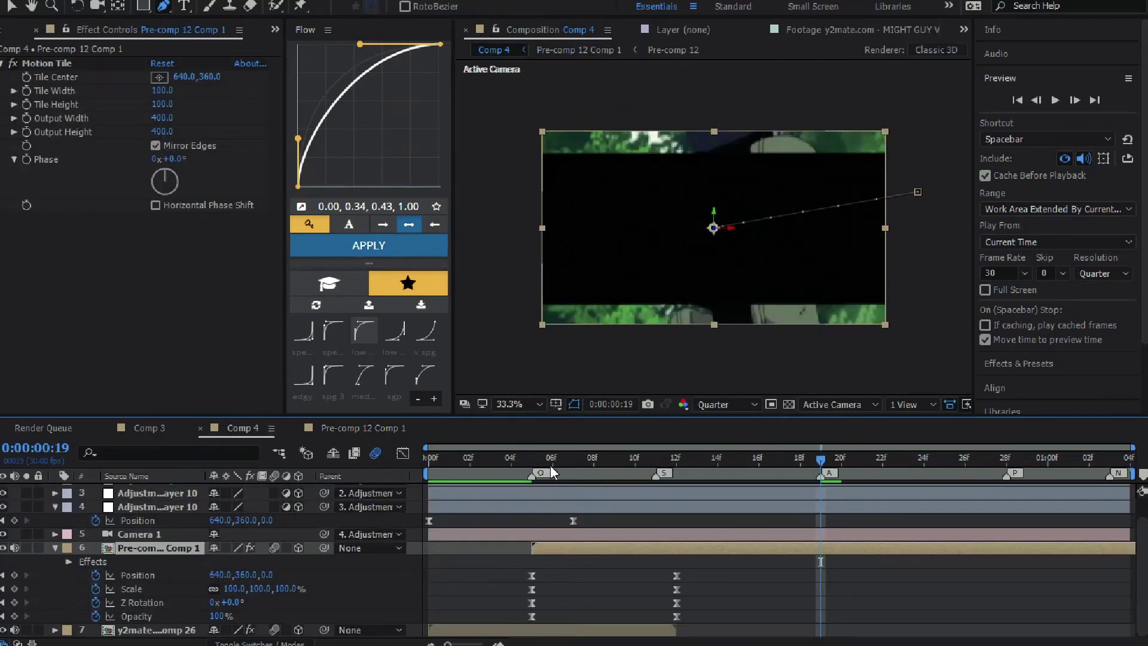
drag(555, 466, 641, 541)
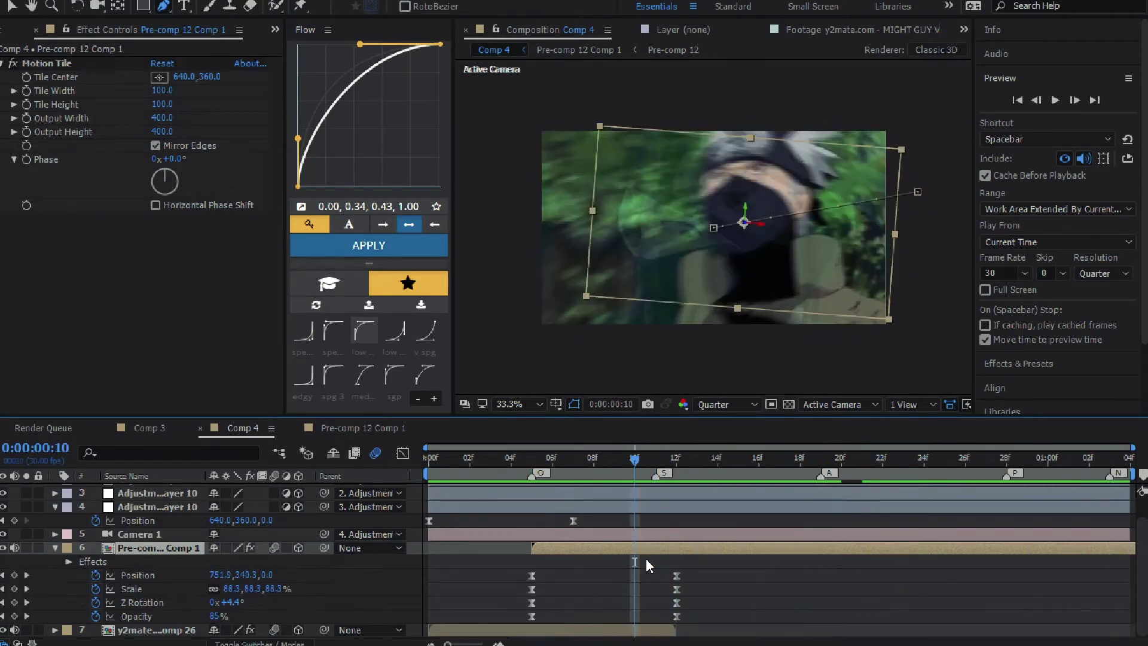
Step: Add a Position keyframe at frame 10 on the layer 3 adjustment layer
scroll(645, 562, up, 2)
mouse_move(631, 464)
mouse_down()
mouse_move(673, 469)
mouse_move(636, 470)
mouse_up()
click(654, 515)
key(p)
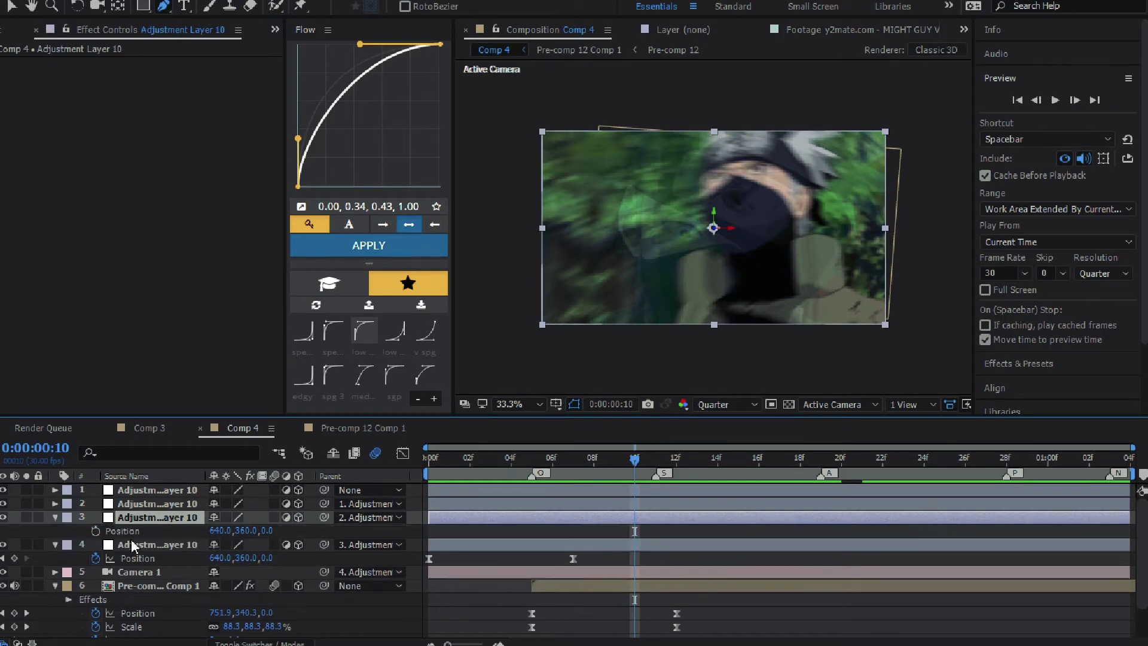
click(96, 530)
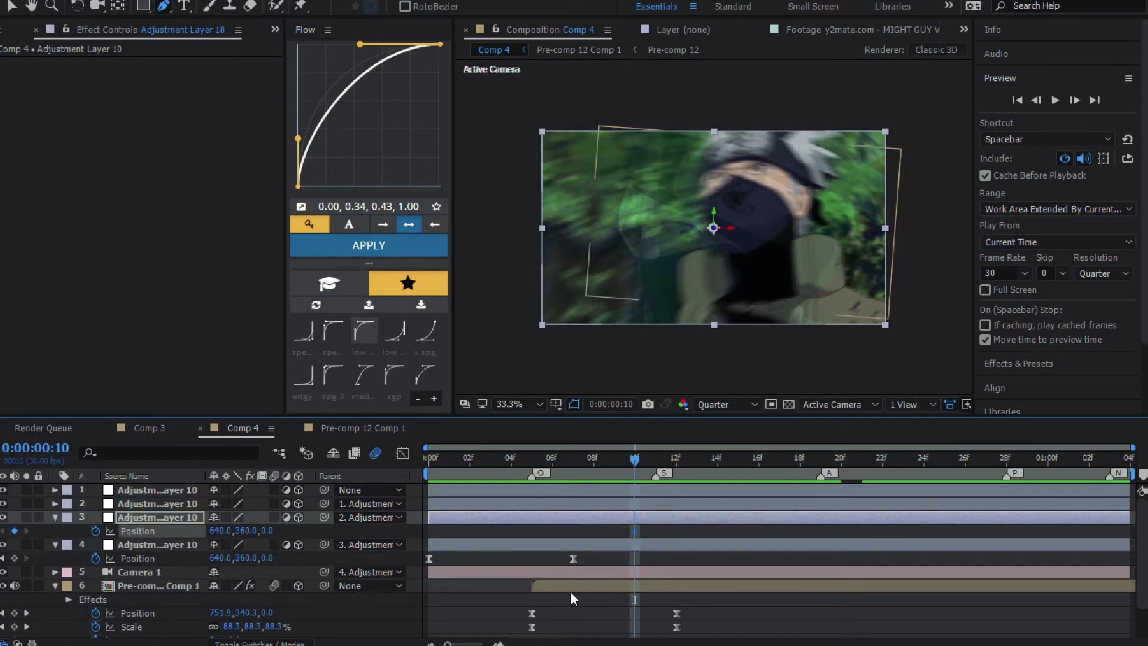
Step: Create a text layer reading "I AM" directly above the Pre-comp 12 Comp 1 layer
click(670, 585)
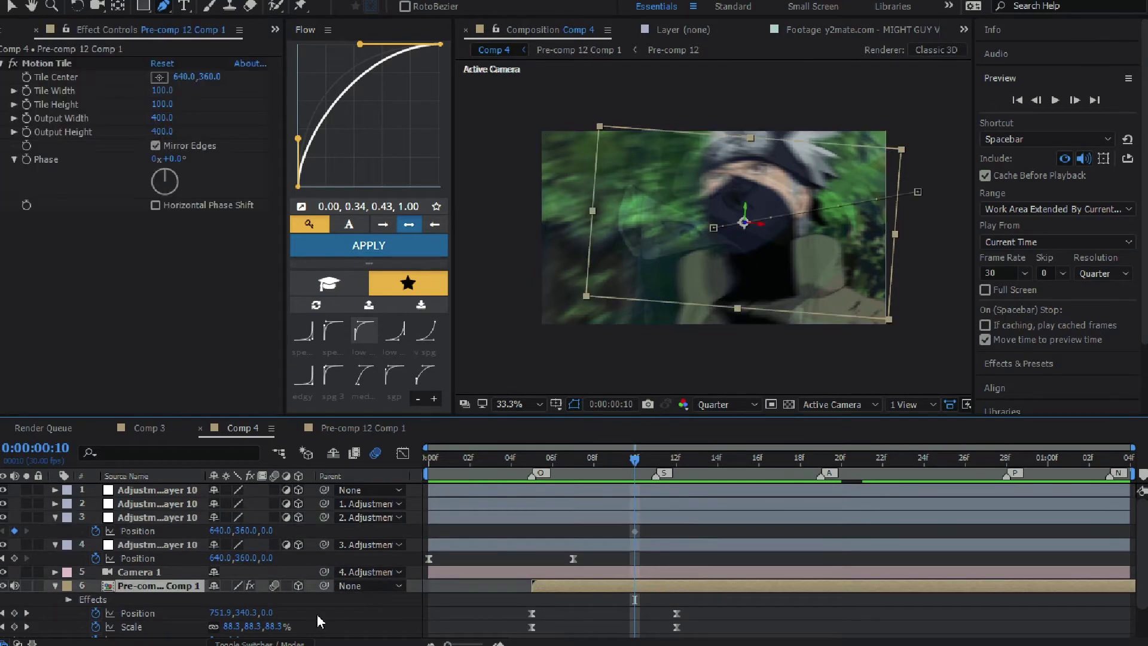
right_click(353, 611)
mouse_move(443, 456)
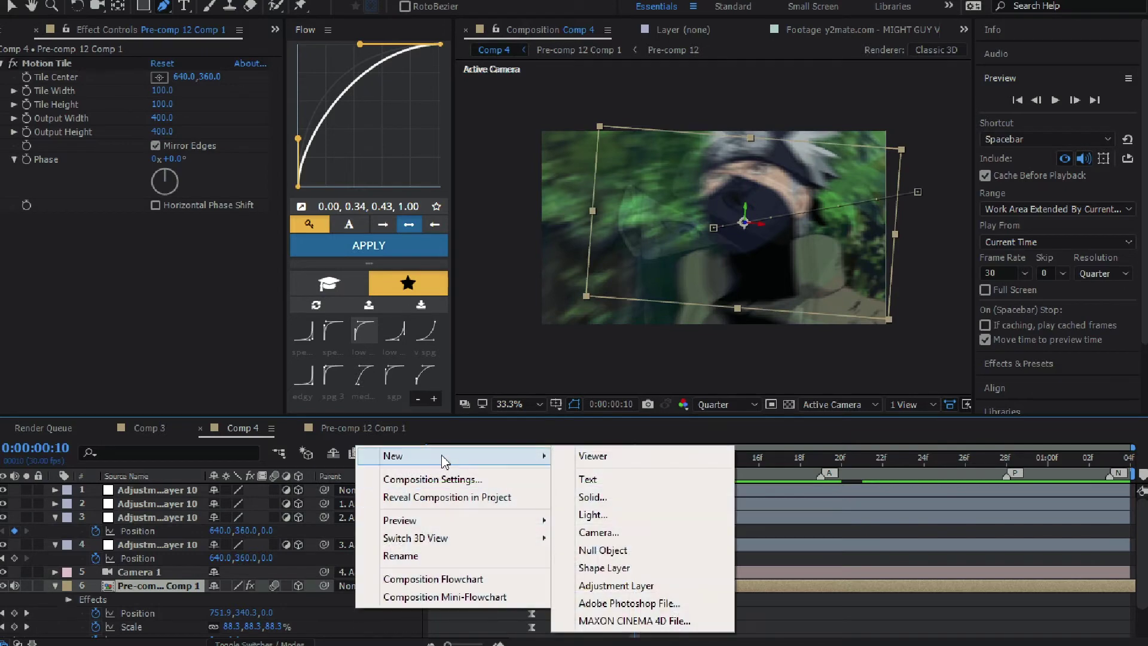
click(610, 478)
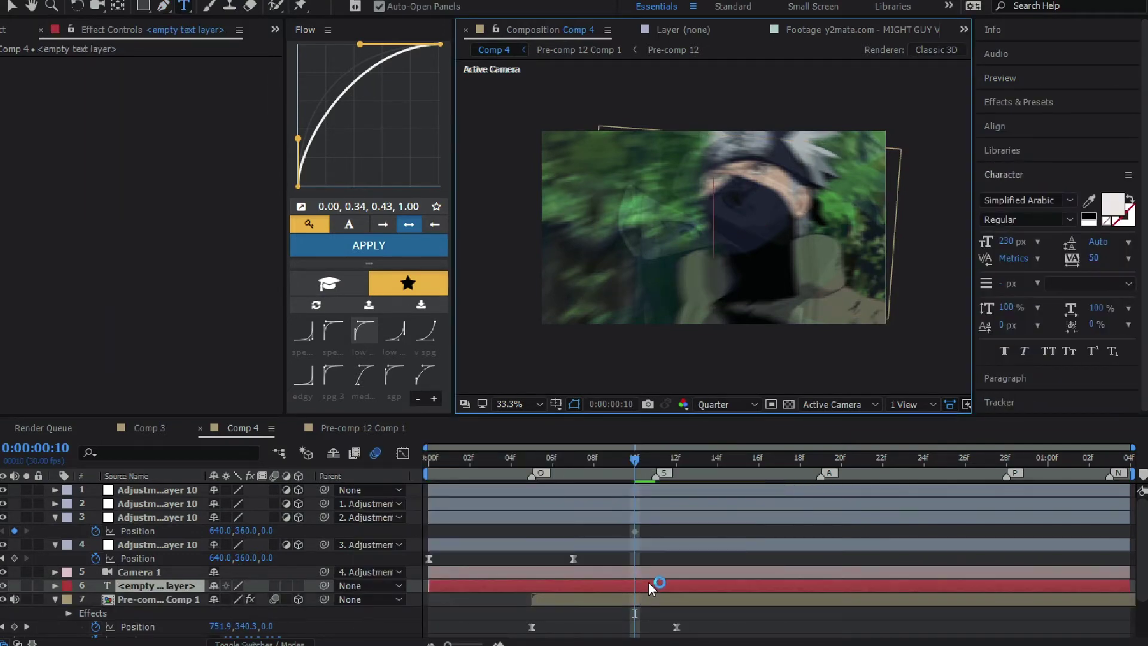
text(I AM)
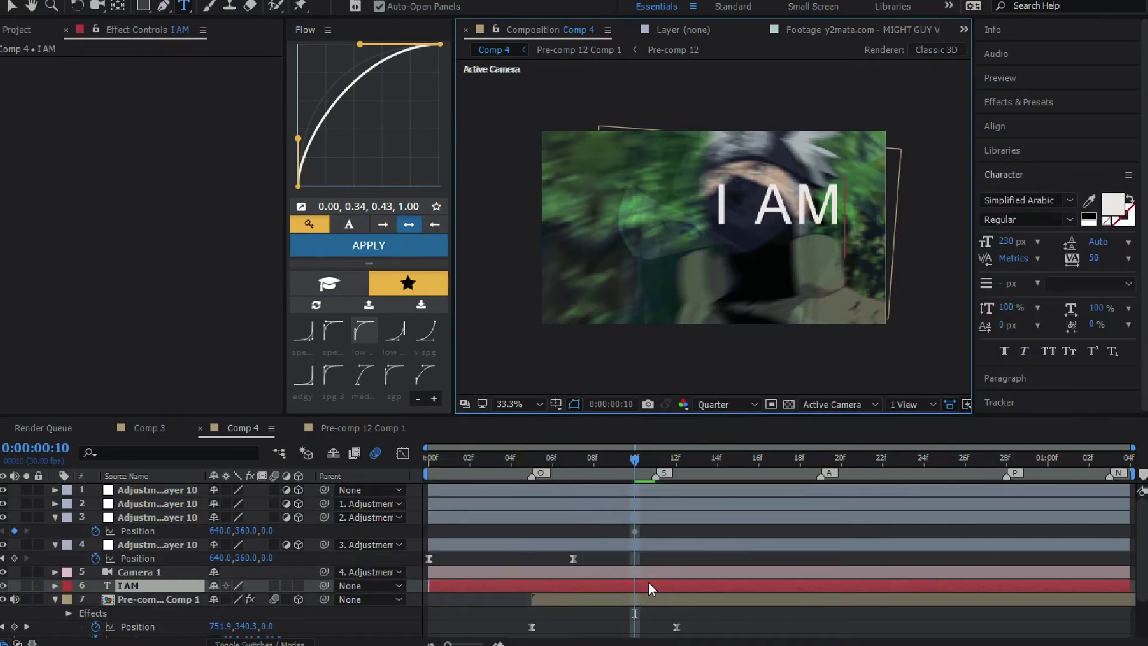
Step: Split the I AM text layer at frame 10 and delete the part before it
click(648, 585)
key(ctrl+shift+d)
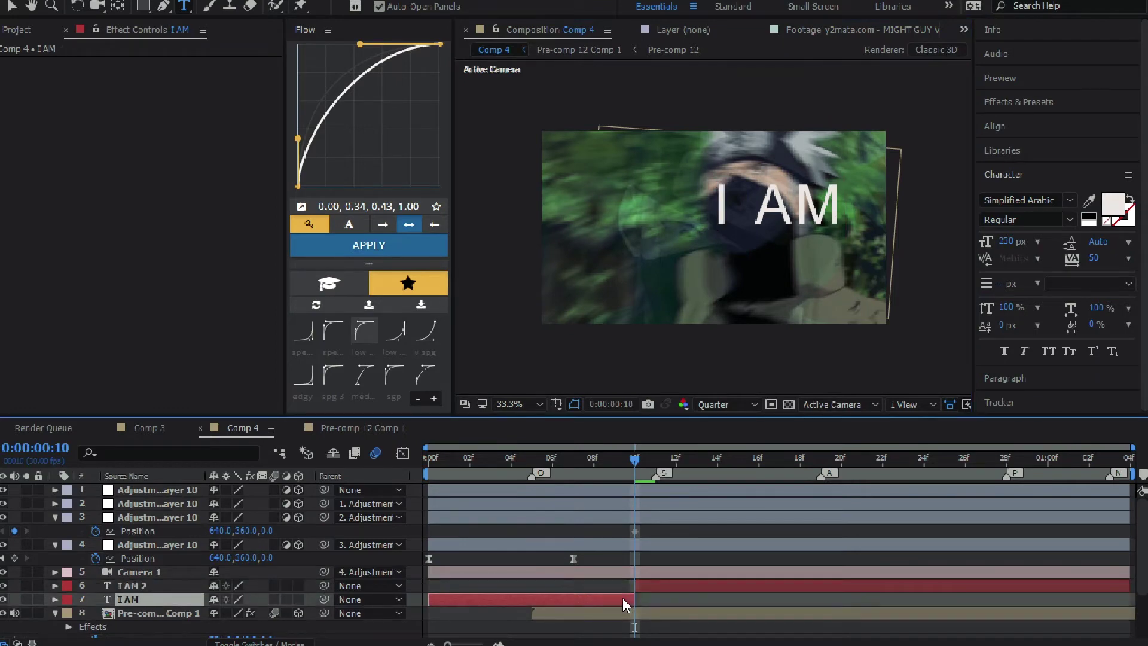
key(Delete)
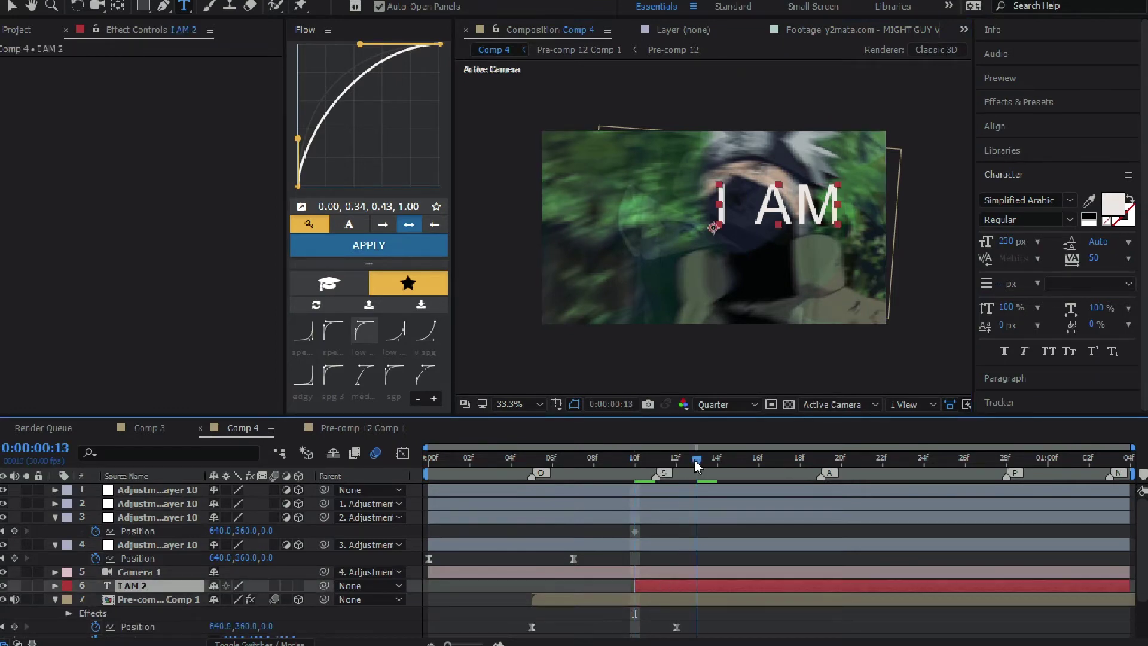
Step: At frame 18, make the I AM text layer 3D and push it back to a Z position of about 1113
click(696, 459)
drag(697, 466, 800, 460)
key(p)
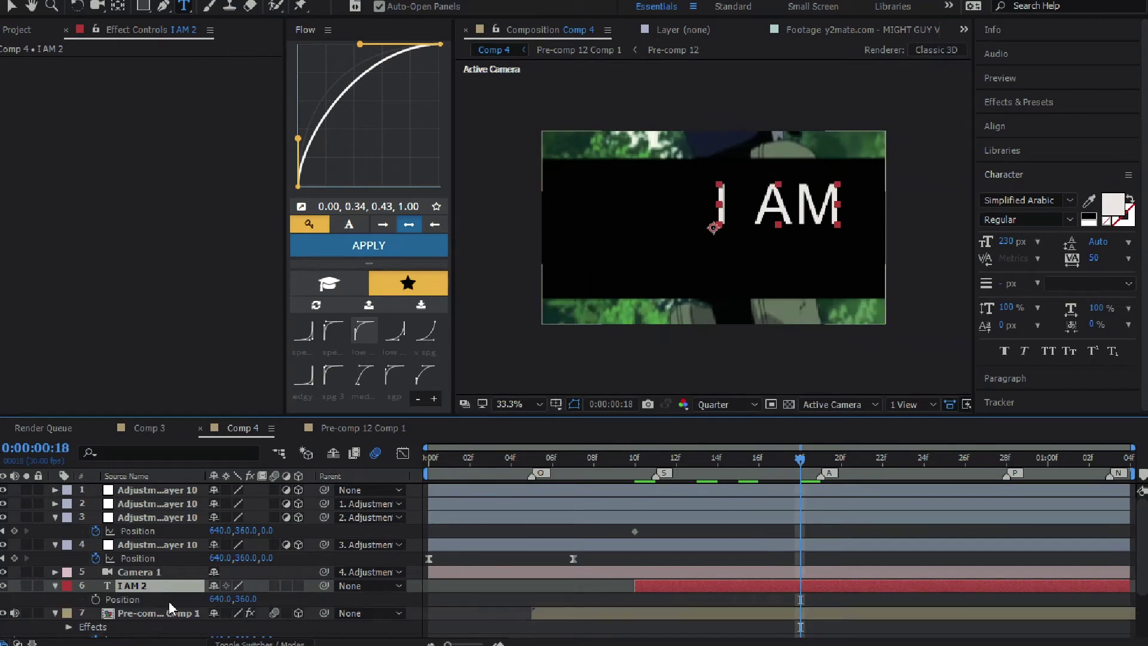
scroll(170, 607, down, 1)
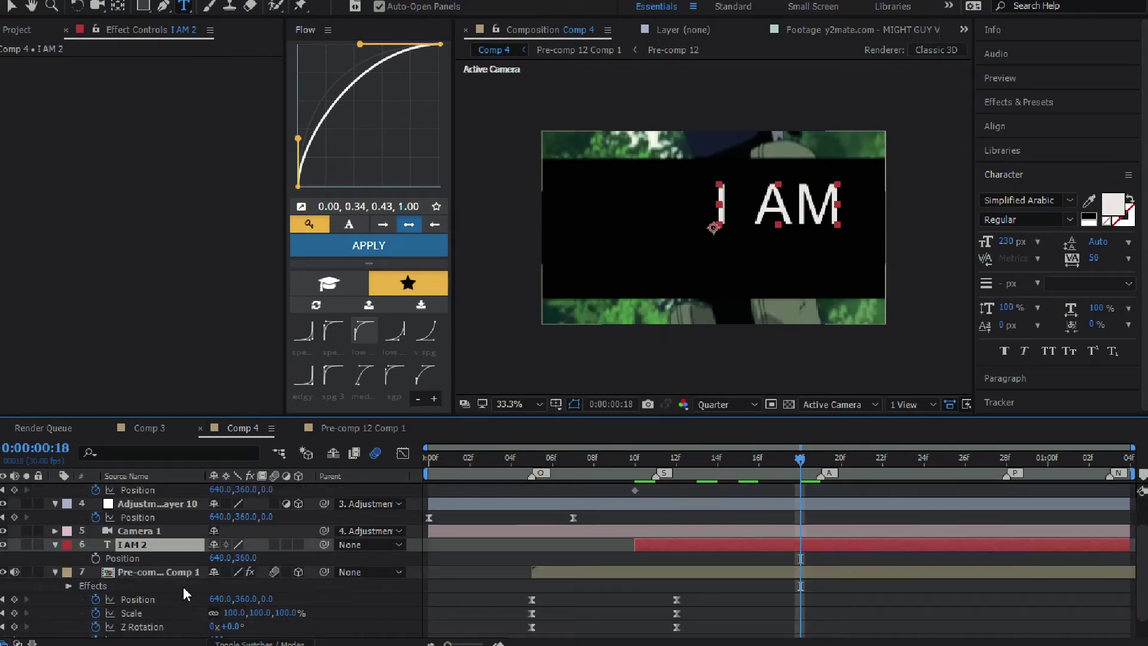
click(298, 544)
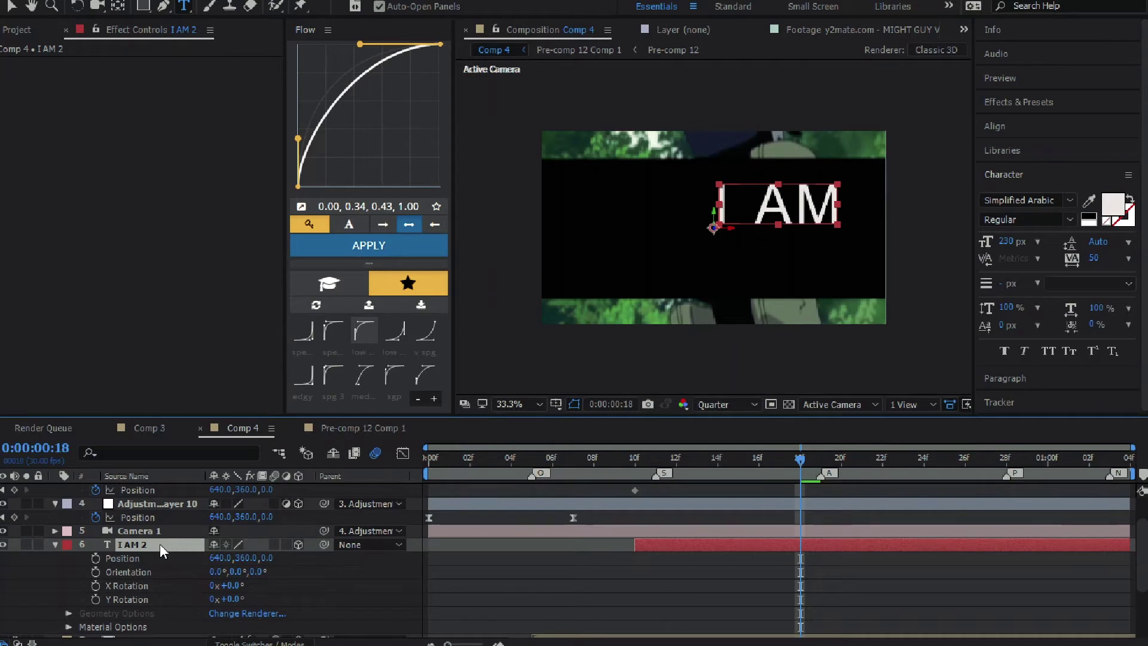
key(p)
drag(272, 559, 290, 560)
drag(369, 559, 374, 566)
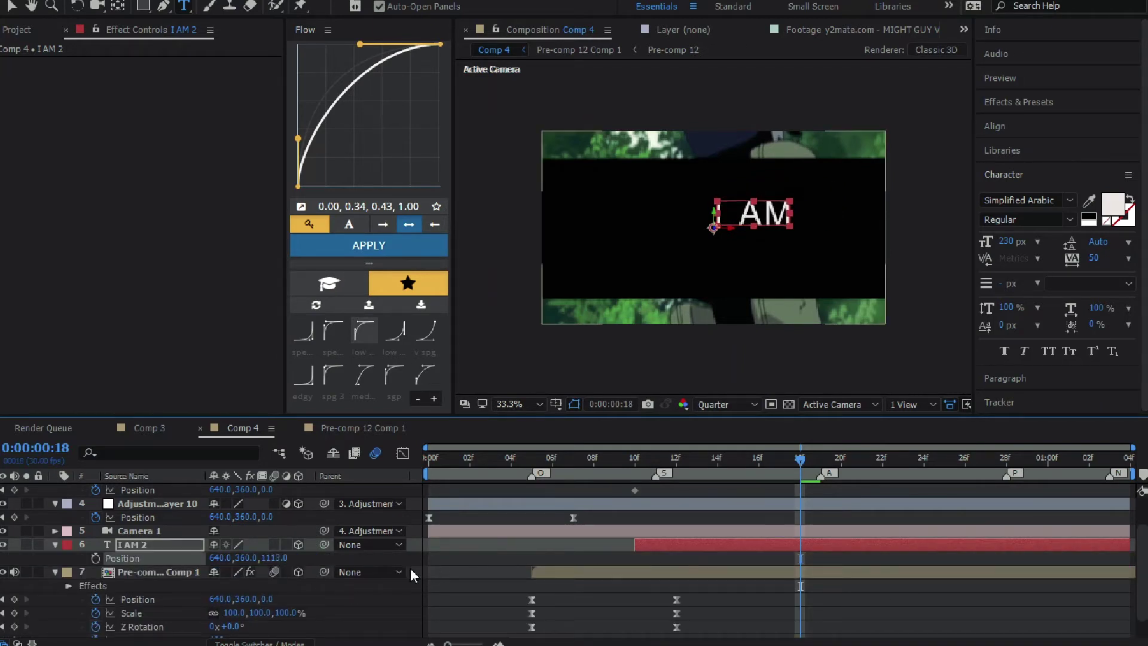
Step: Place the I AM text in the black gap with Position -123, 467, 1300
drag(220, 558, 27, 583)
drag(220, 558, 49, 565)
drag(248, 558, 97, 569)
drag(273, 559, 454, 557)
click(282, 560)
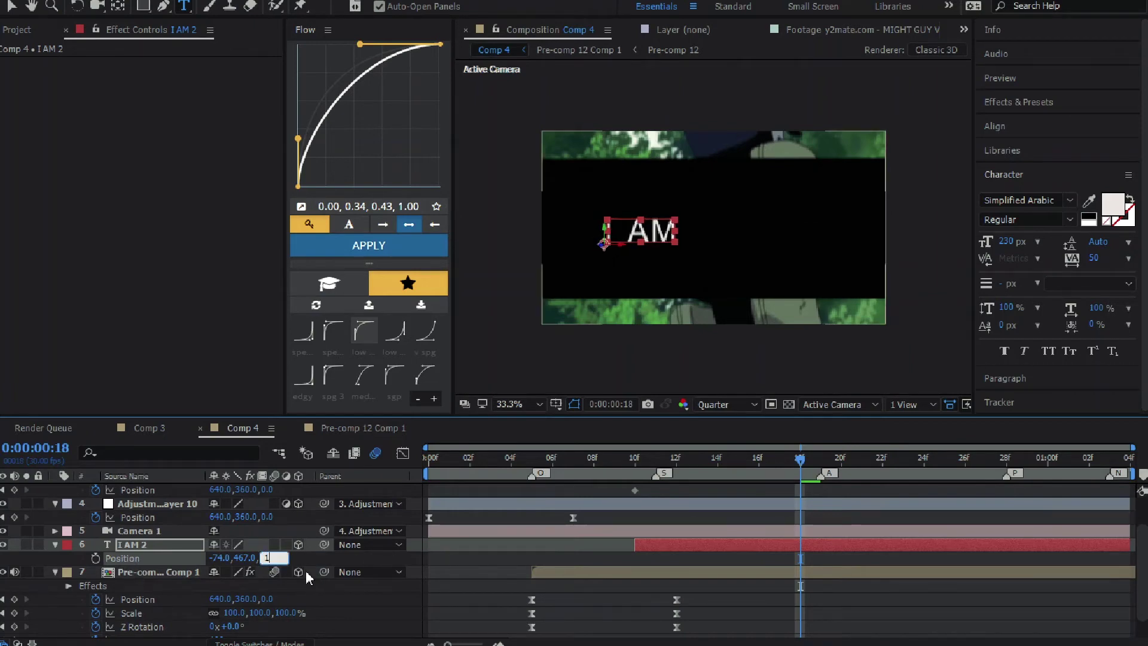
key(Return)
drag(224, 564, 187, 564)
scroll(665, 527, up, 1)
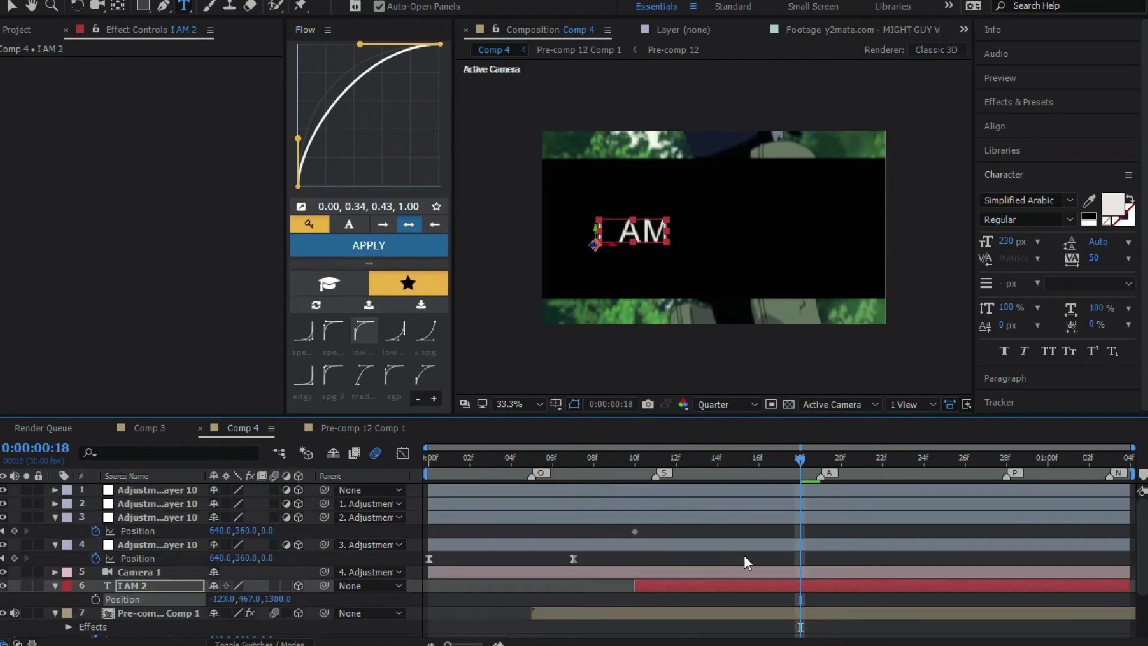
Step: At frame 20, set the layer 3 adjustment layer's Position to 130, 360, 2030 so the camera flies in on the text
click(634, 457)
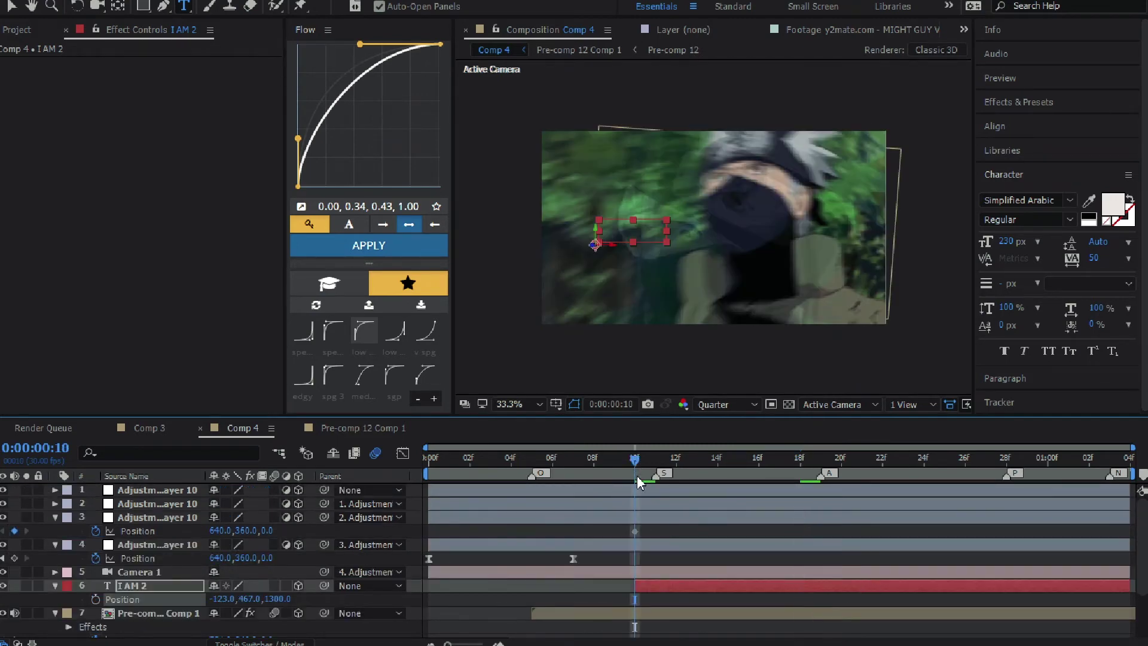
click(646, 517)
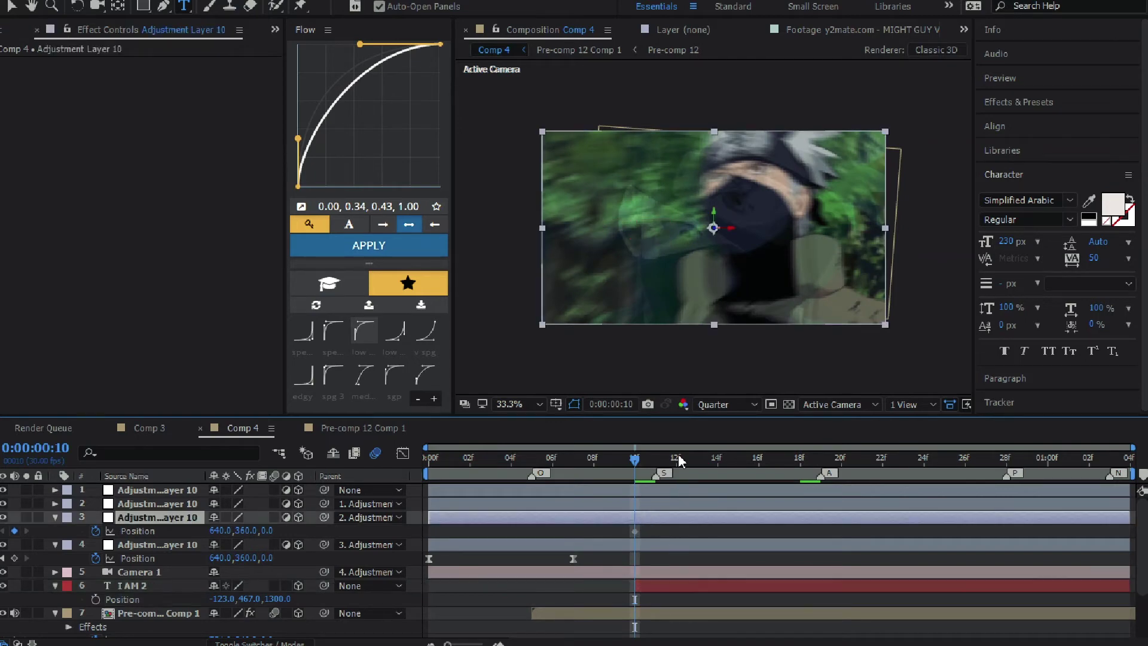
drag(679, 459, 836, 461)
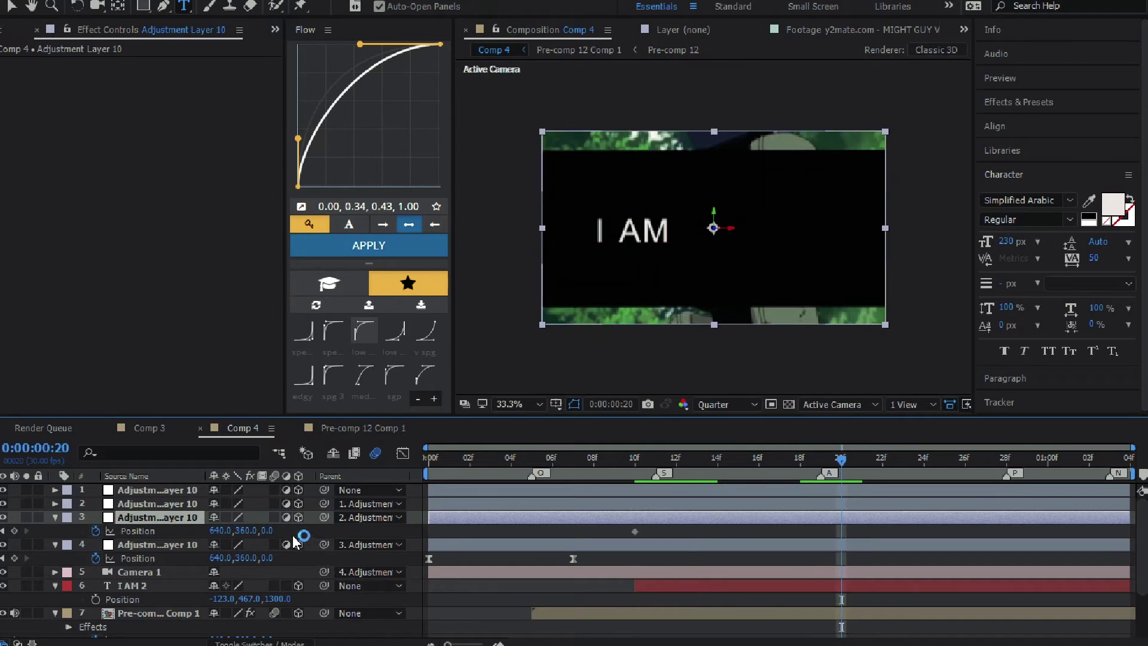
drag(269, 530, 1130, 562)
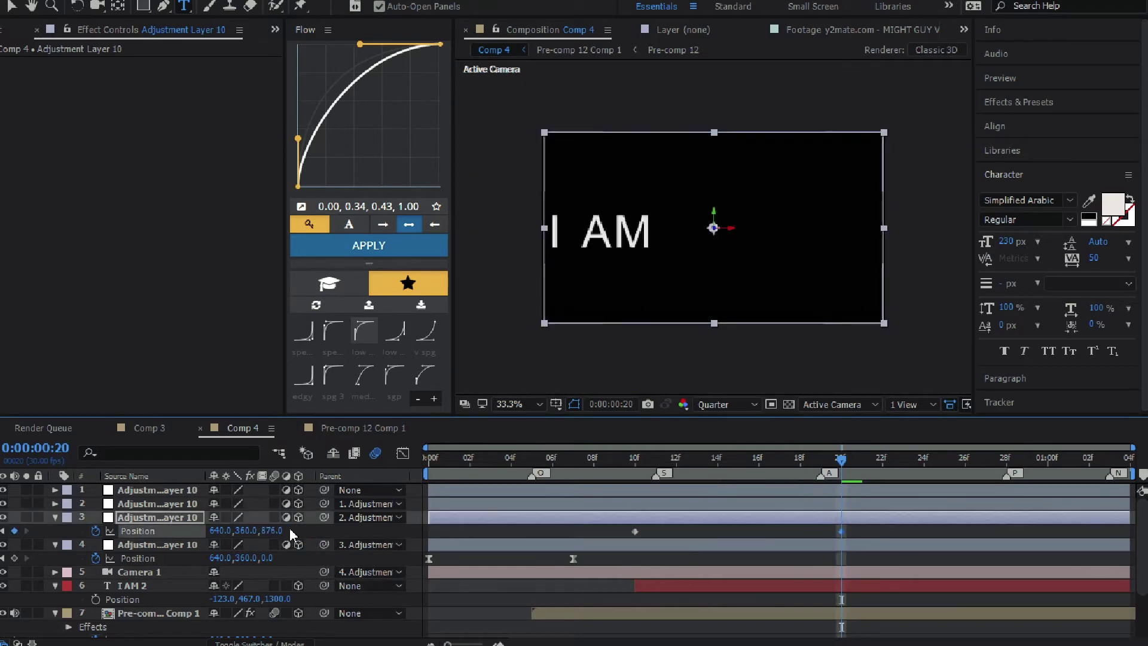
drag(279, 530, 418, 532)
drag(218, 531, 72, 547)
drag(279, 531, 880, 563)
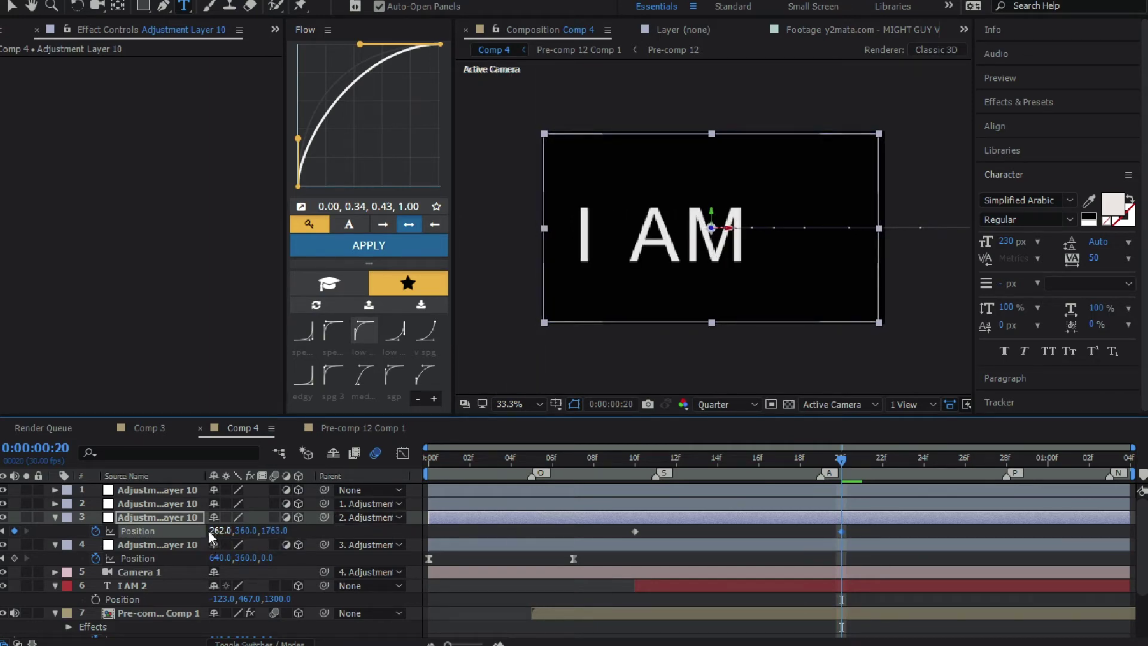
drag(206, 533, 325, 534)
drag(220, 531, 132, 558)
drag(278, 532, 405, 535)
drag(212, 532, 386, 542)
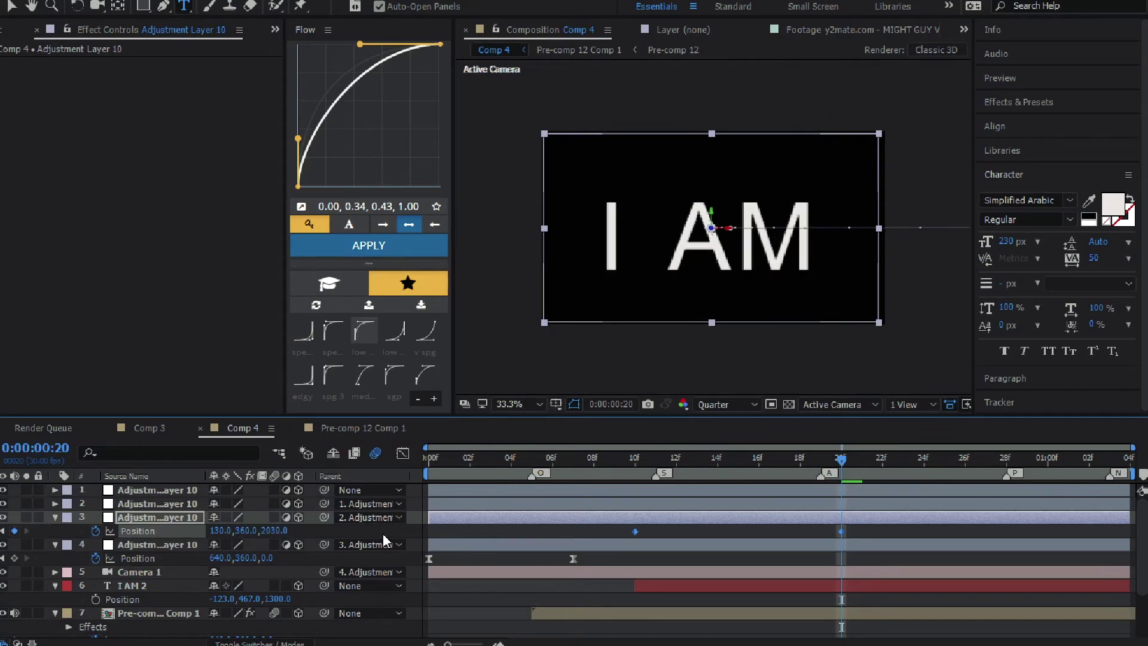
Step: Easy-ease the layer 3 Position keyframes and shape their speed graph to peak early and slow down toward frame 20
key(F9)
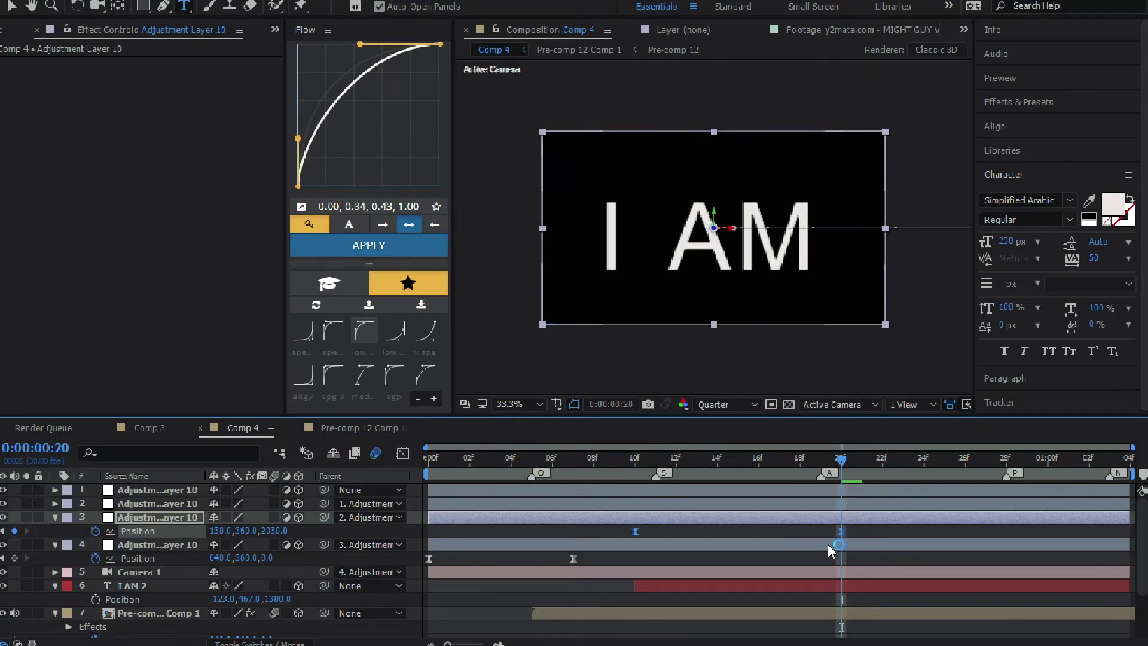
click(402, 453)
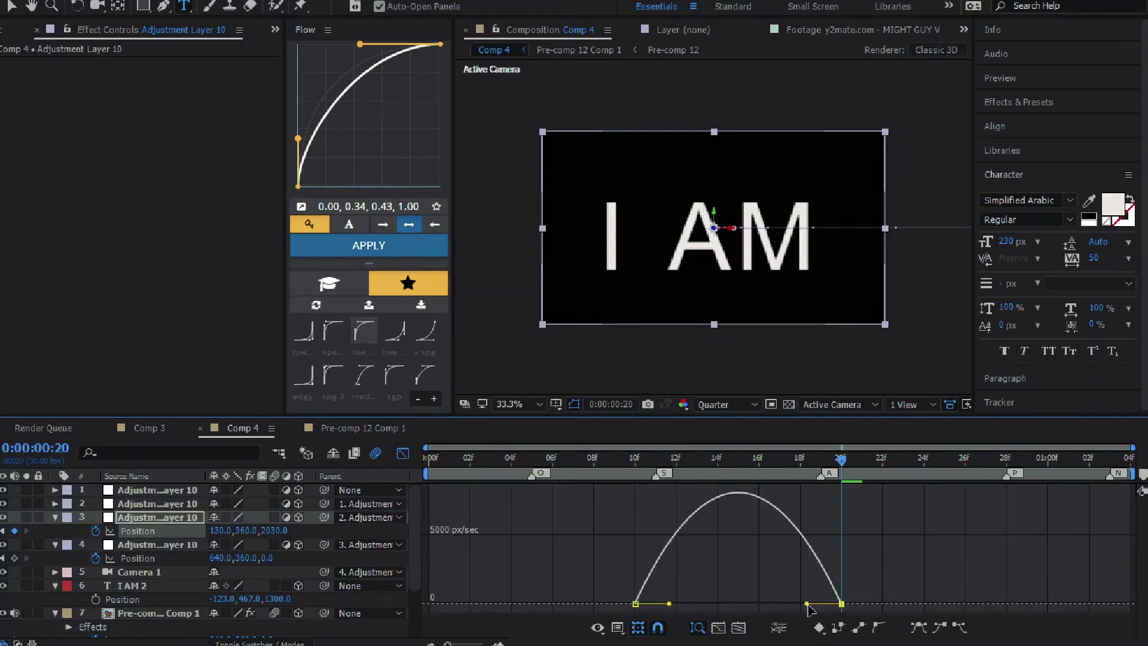
drag(806, 604, 771, 604)
drag(661, 605, 644, 605)
drag(776, 605, 760, 604)
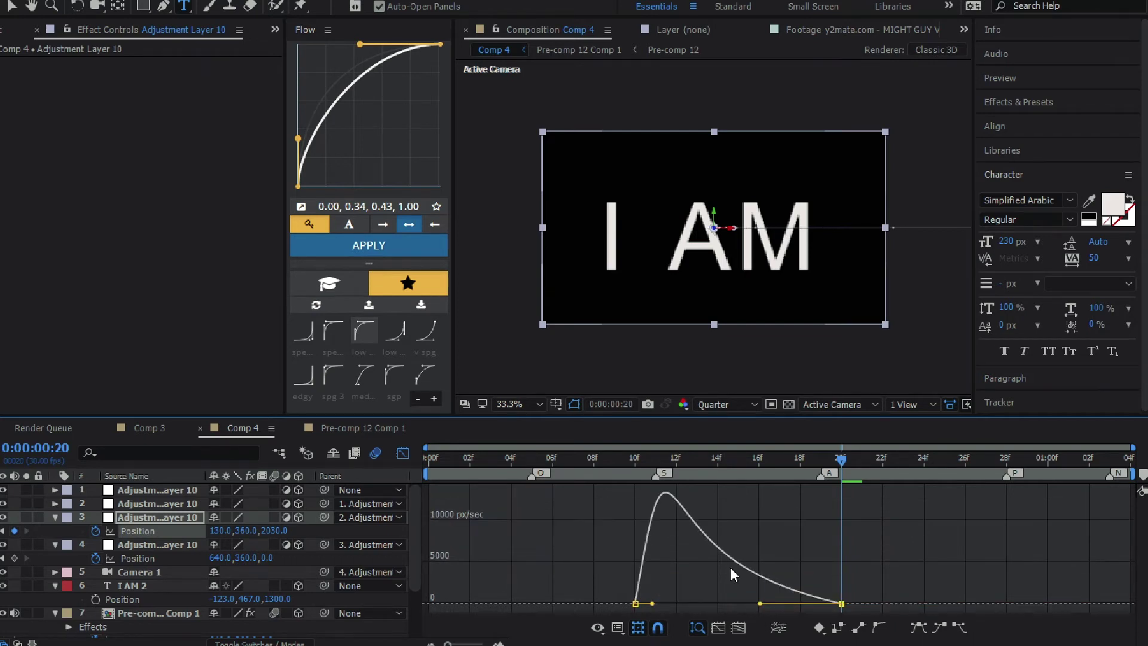
Step: Fine-tune the layer 3 speed curve and move its first Position keyframe to frame 9, checking the motion by scrubbing
drag(598, 465, 768, 482)
drag(761, 606, 767, 604)
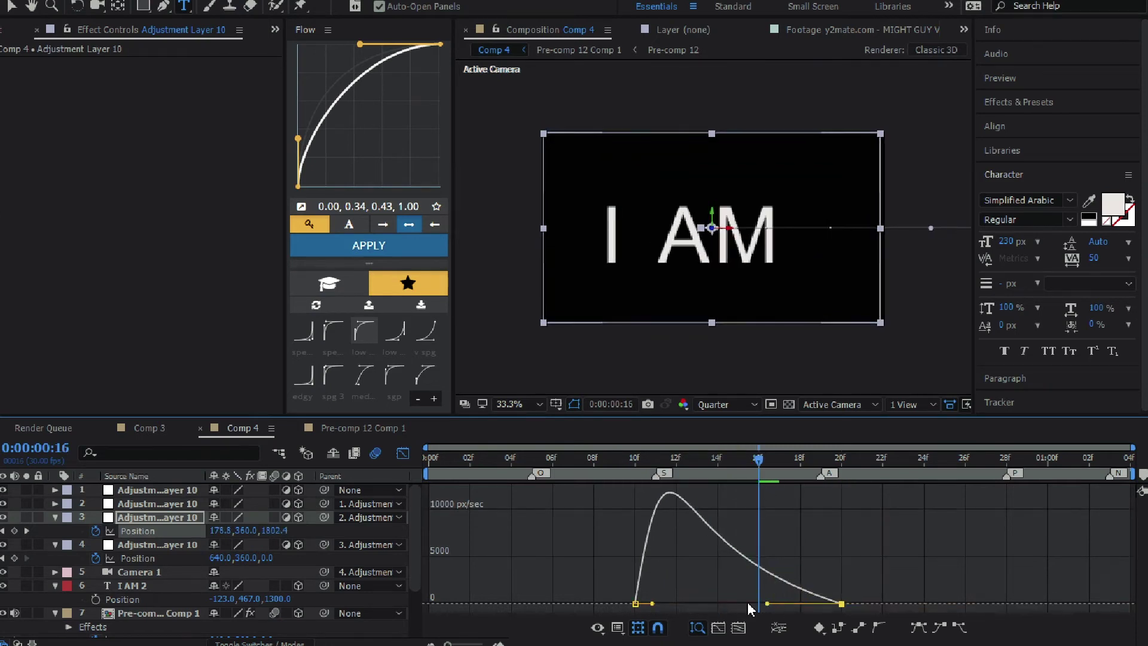
mouse_move(635, 603)
mouse_down()
mouse_move(621, 604)
mouse_move(636, 603)
mouse_up()
drag(591, 468, 802, 494)
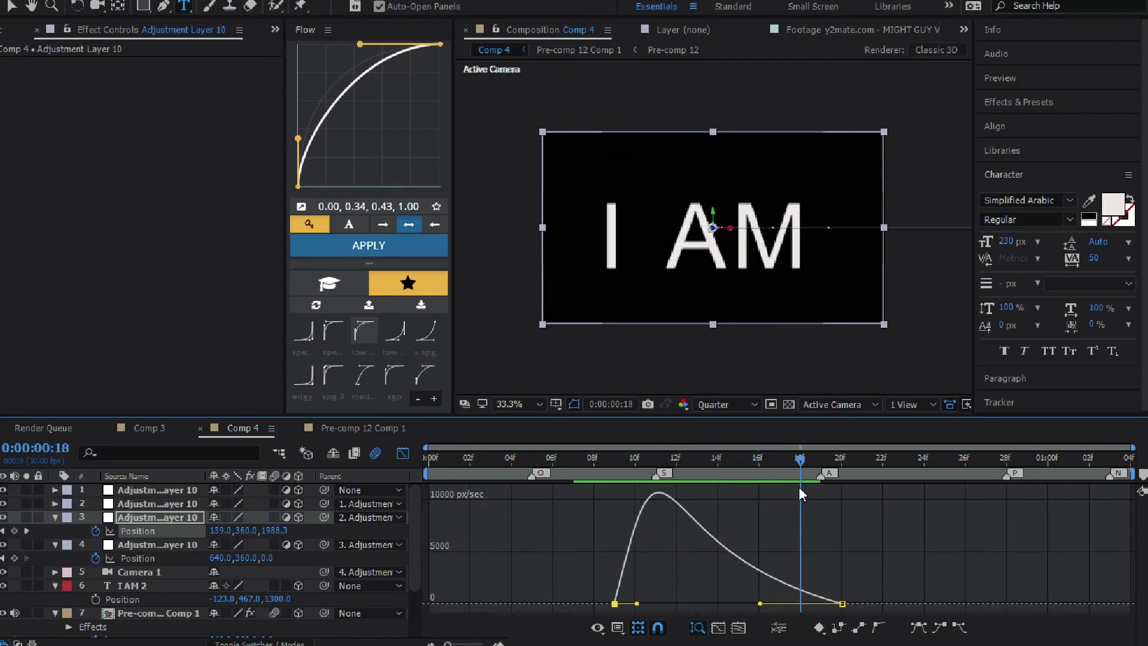
click(409, 457)
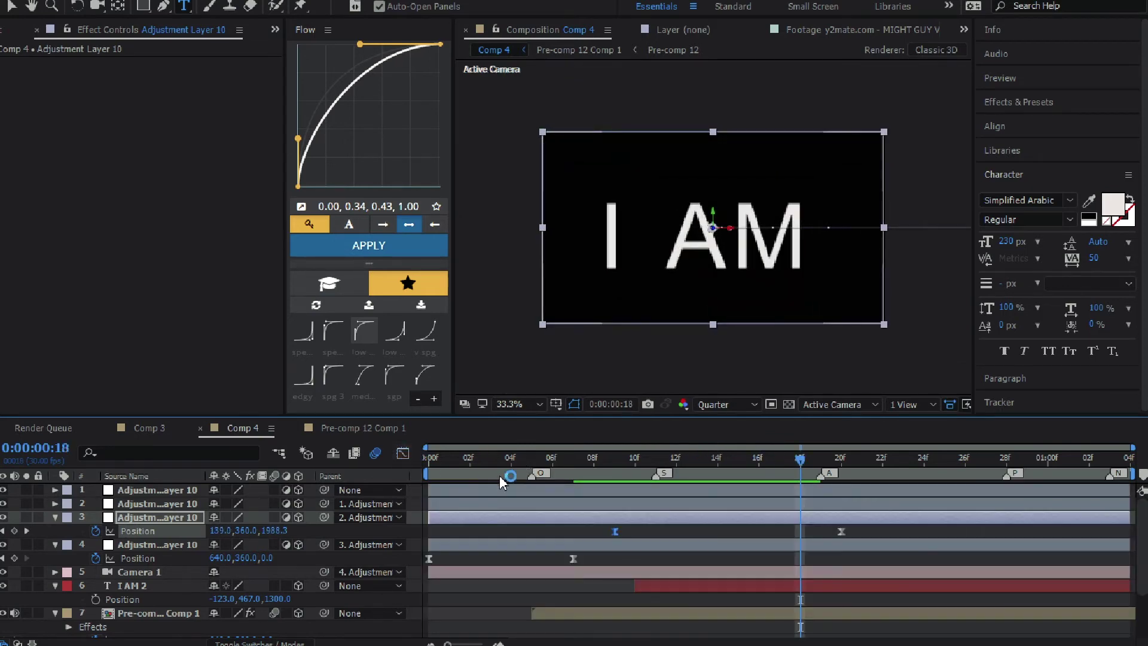
Step: Add a Position keyframe at frame 18 on the layer 2 adjustment layer
click(821, 448)
click(808, 463)
click(817, 503)
key(p)
click(96, 517)
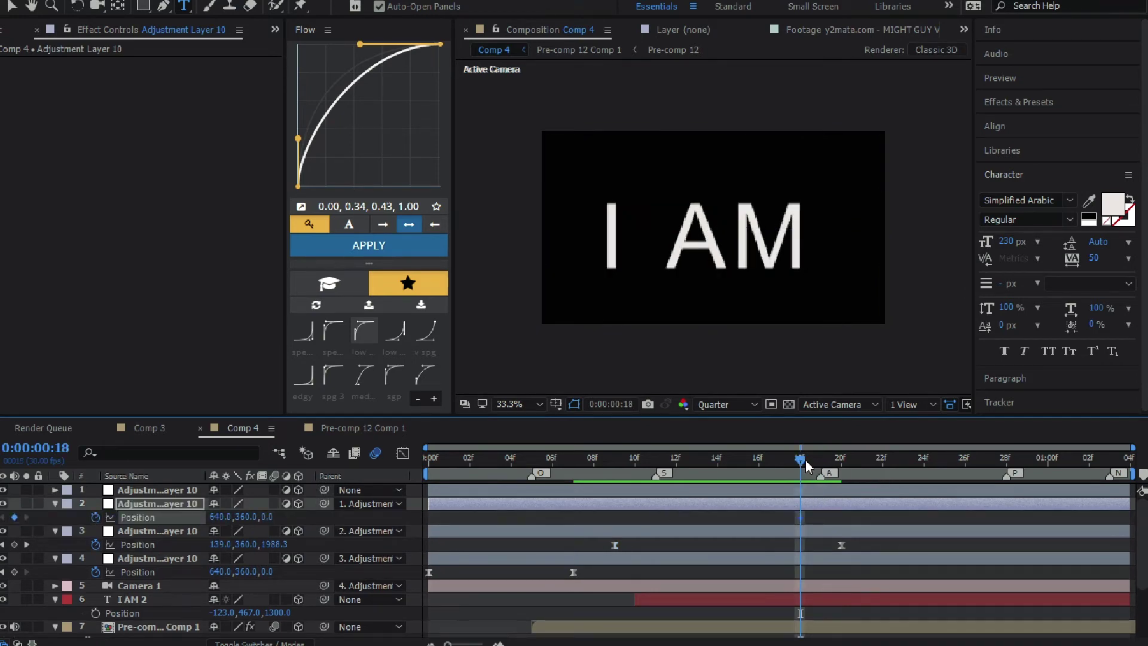
Step: Duplicate the I AM text layer and set the copy's Position to 1161, 467, 2800
click(822, 597)
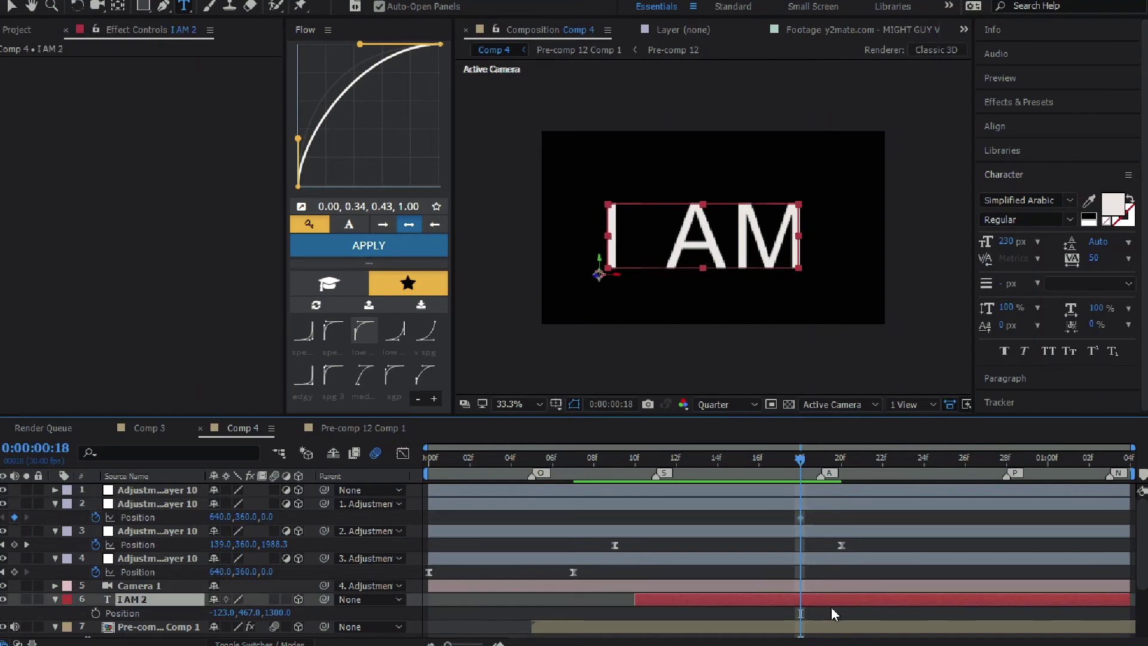
key(ctrl+d)
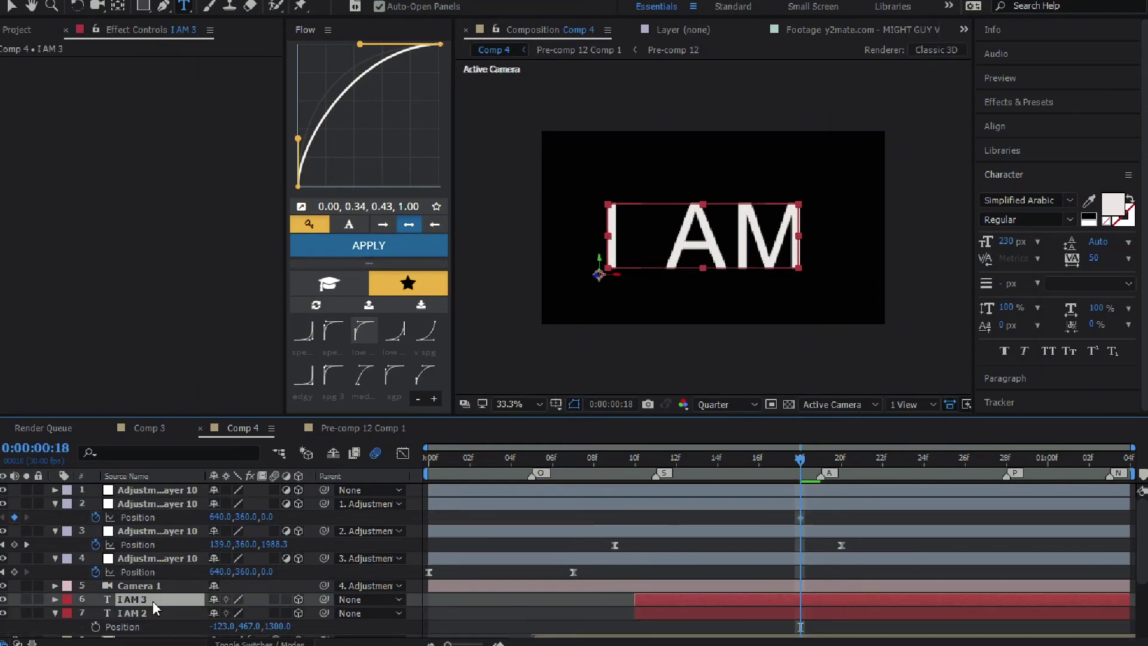
key(p)
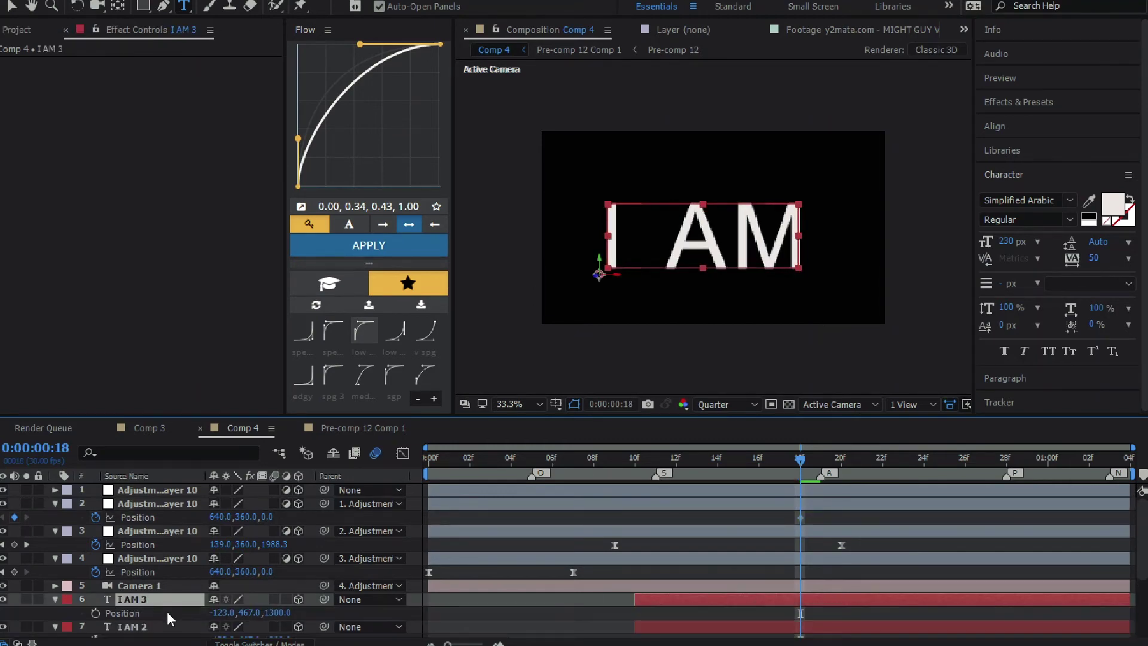
drag(286, 617, 485, 615)
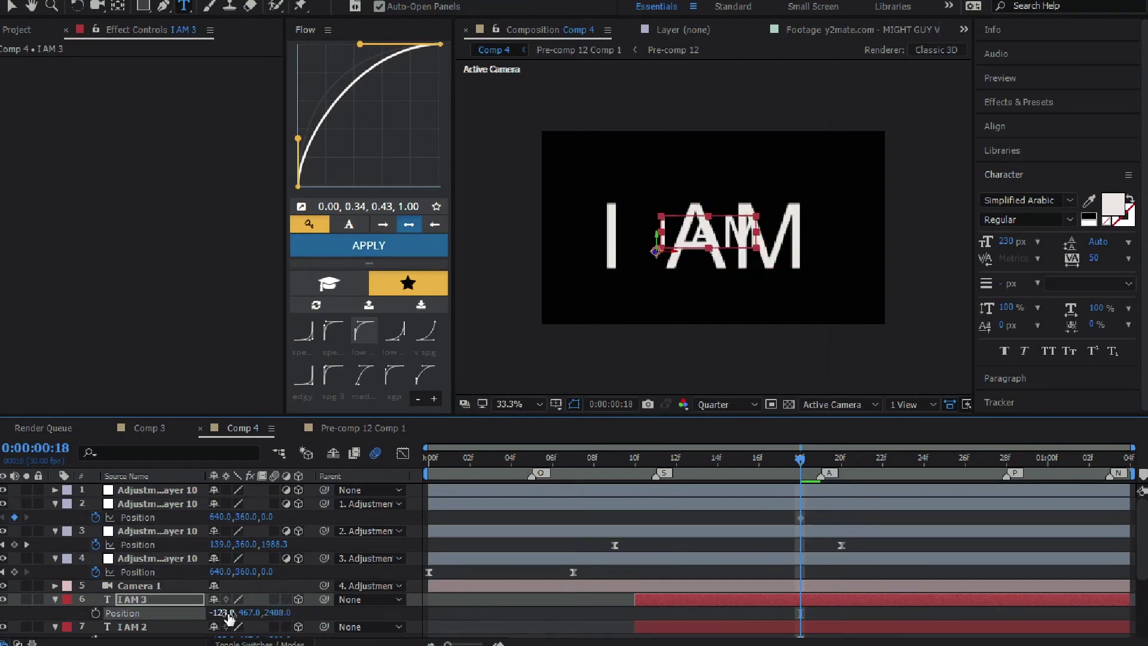
drag(228, 616, 655, 589)
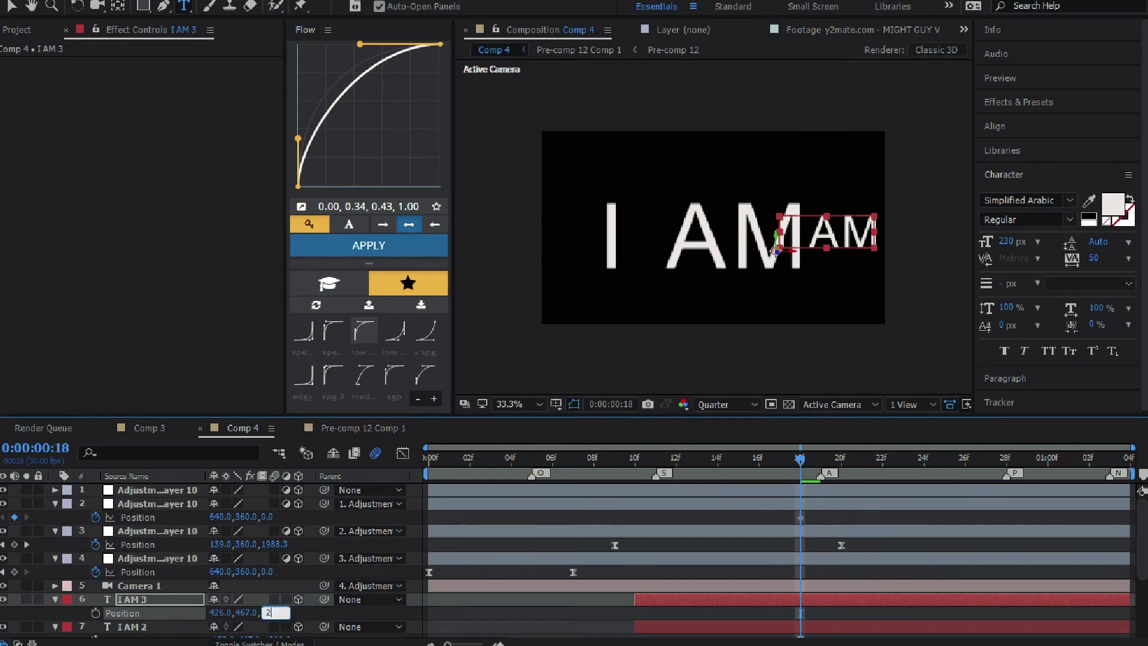
text(2800)
key(Return)
drag(221, 613, 835, 620)
Step: Add a Position keyframe at frame 29 on the layer 2 adjustment layer, set to about 1791, 360, 1273
drag(817, 460, 1020, 459)
click(174, 506)
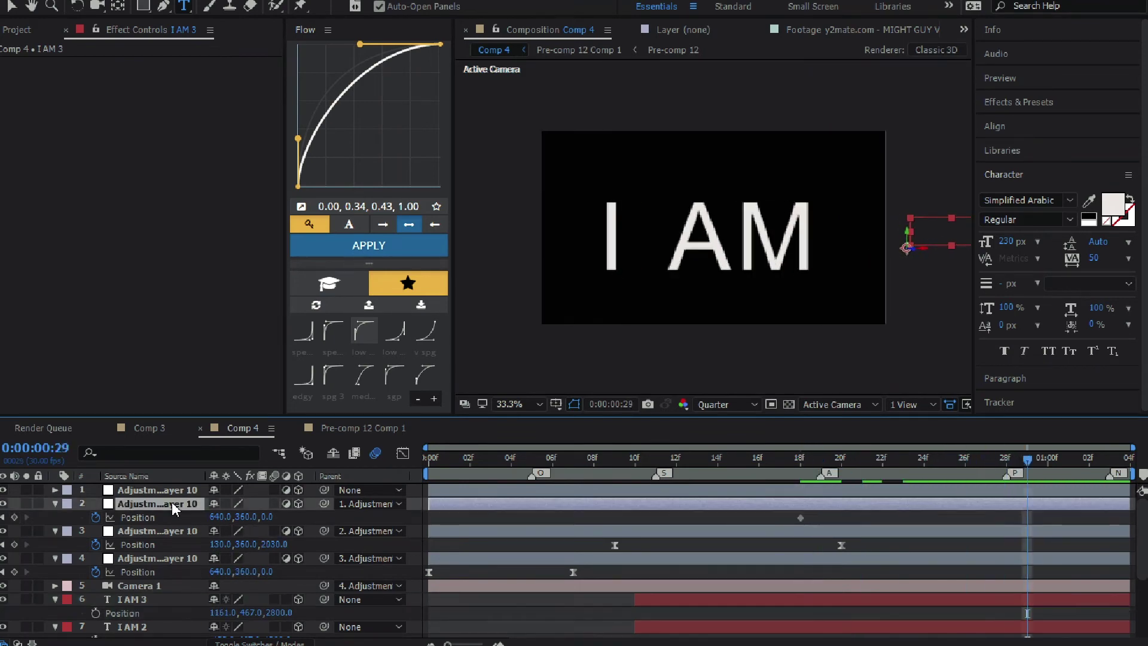
drag(233, 524, 687, 538)
click(702, 549)
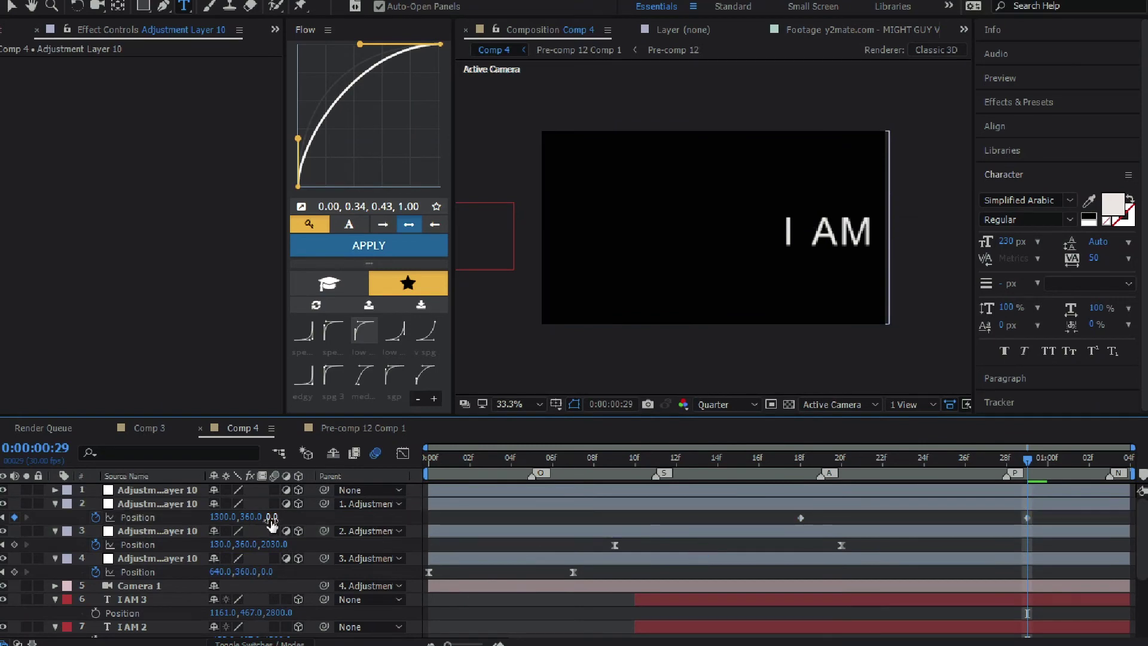
drag(272, 522, 896, 521)
drag(220, 522, 627, 523)
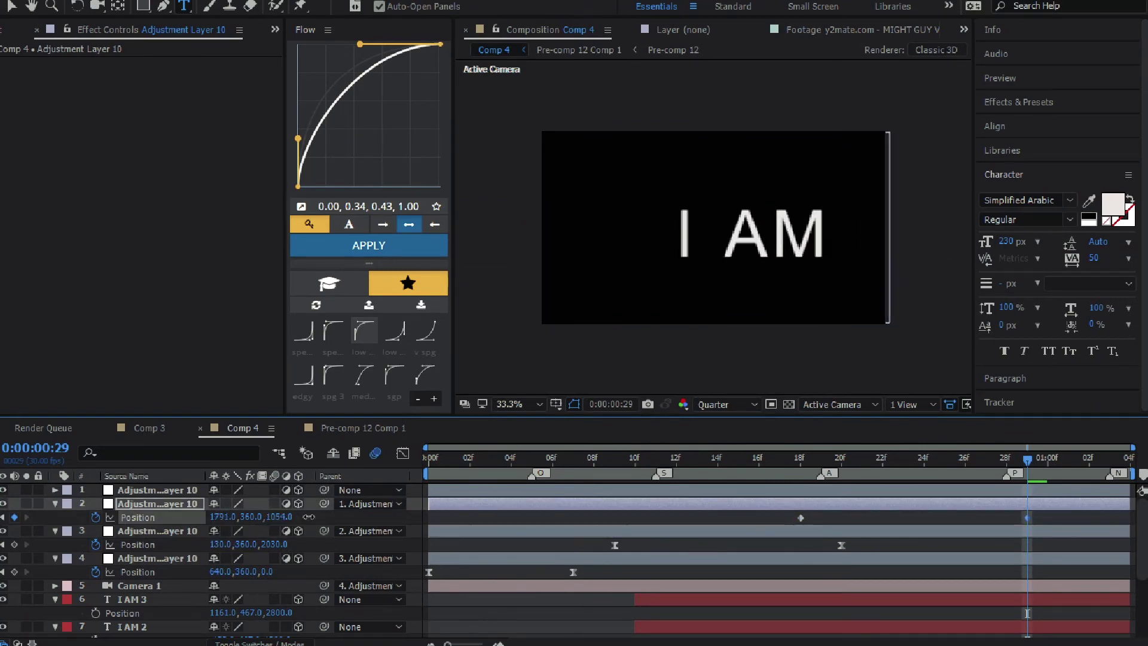
drag(327, 517, 458, 516)
Step: Center the second I AM text by moving it horizontally to about X 1042 and raising layer 2's Position Z to about 1604
click(545, 601)
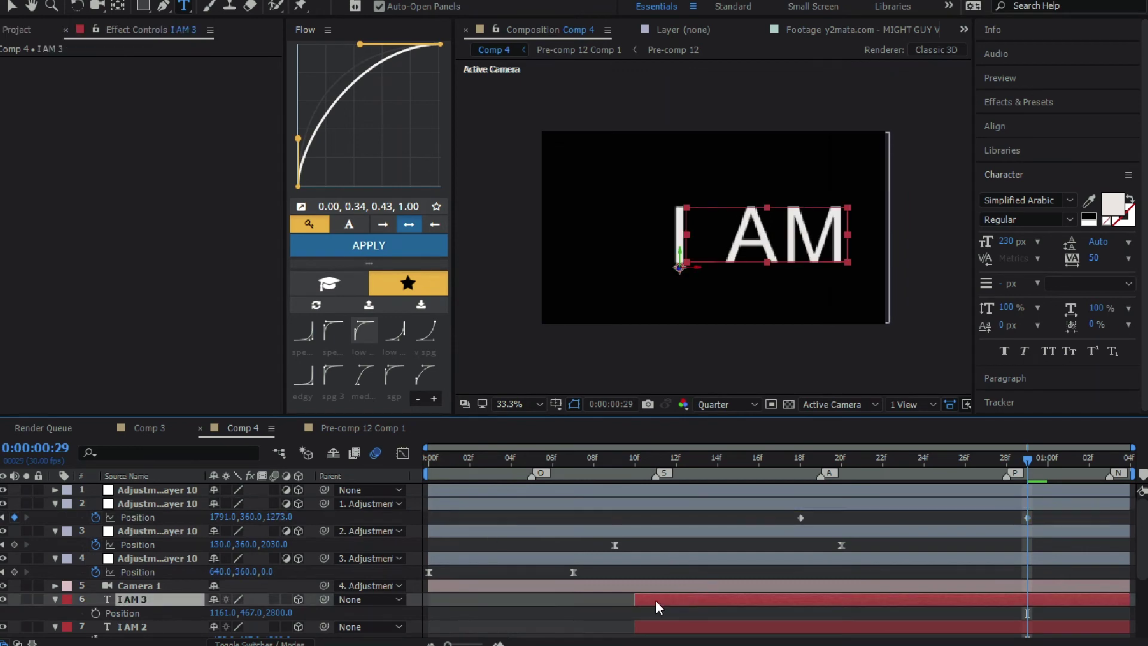
key(v)
drag(789, 245, 743, 247)
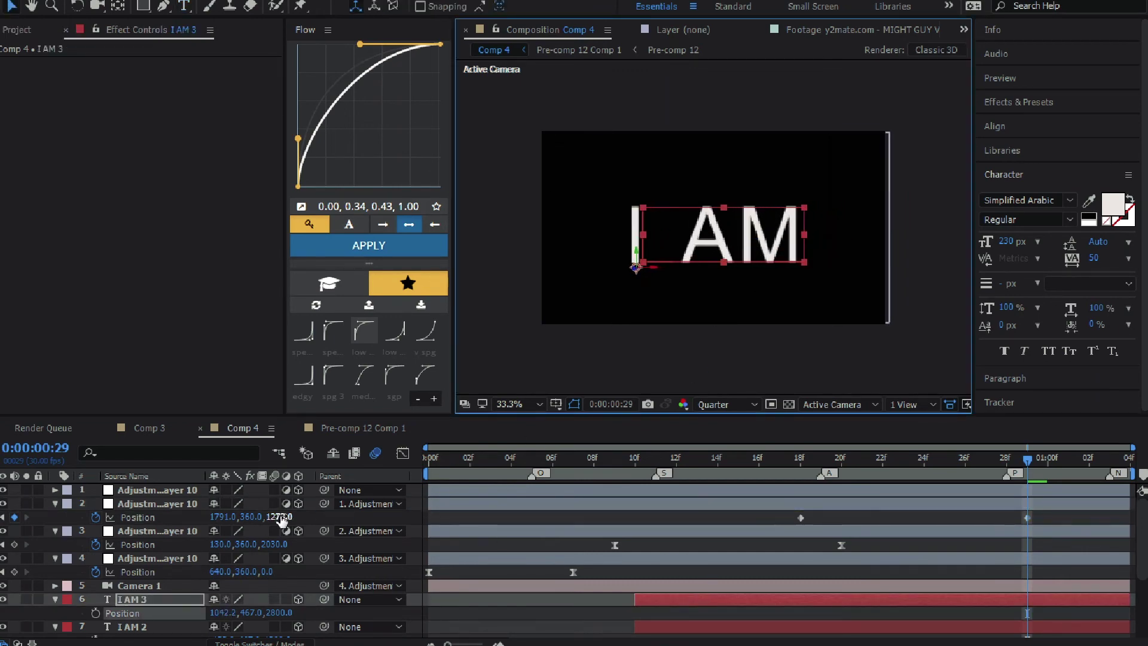
drag(283, 516, 545, 518)
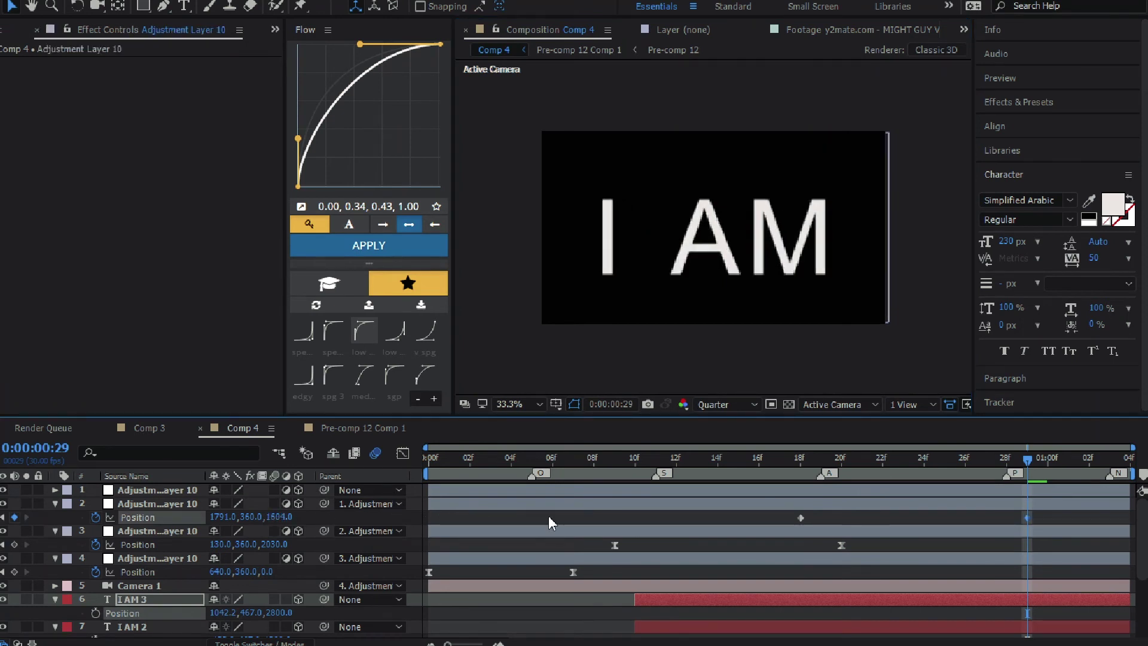
Step: Change the text of the I AM 3 layer to PERFECT
click(713, 600)
key(ctrl+t)
text(PERFECT)
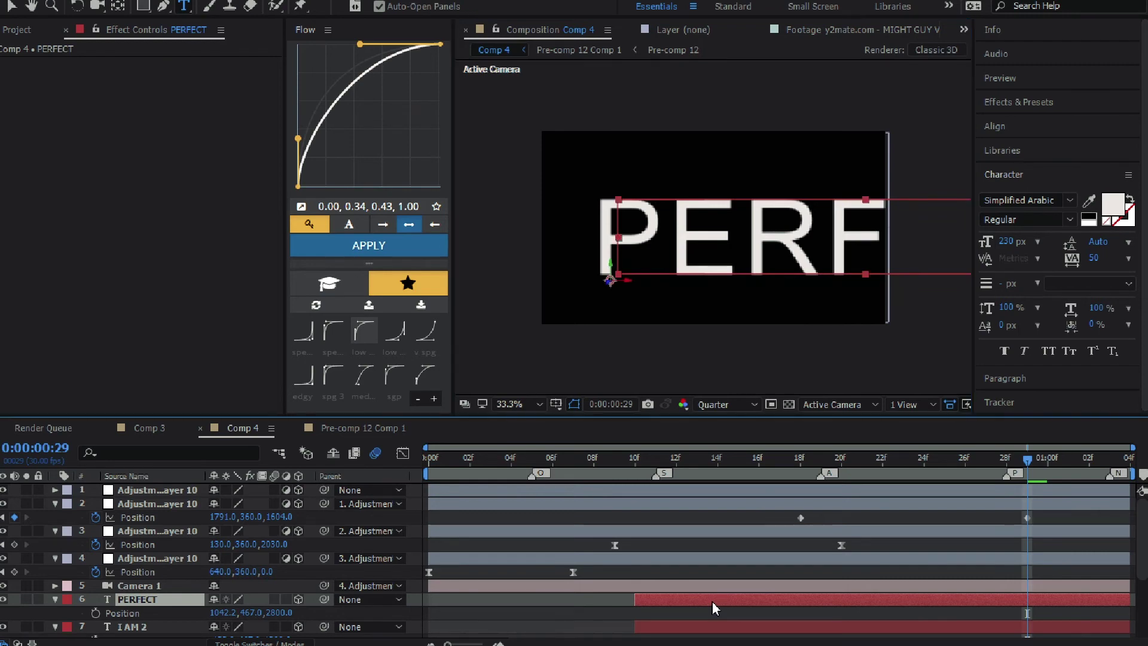
Step: Fit PERFECT in the frame by moving the text to about X 755 and lowering layer 2's Position Z to about 1077
click(285, 518)
drag(285, 518, 629, 366)
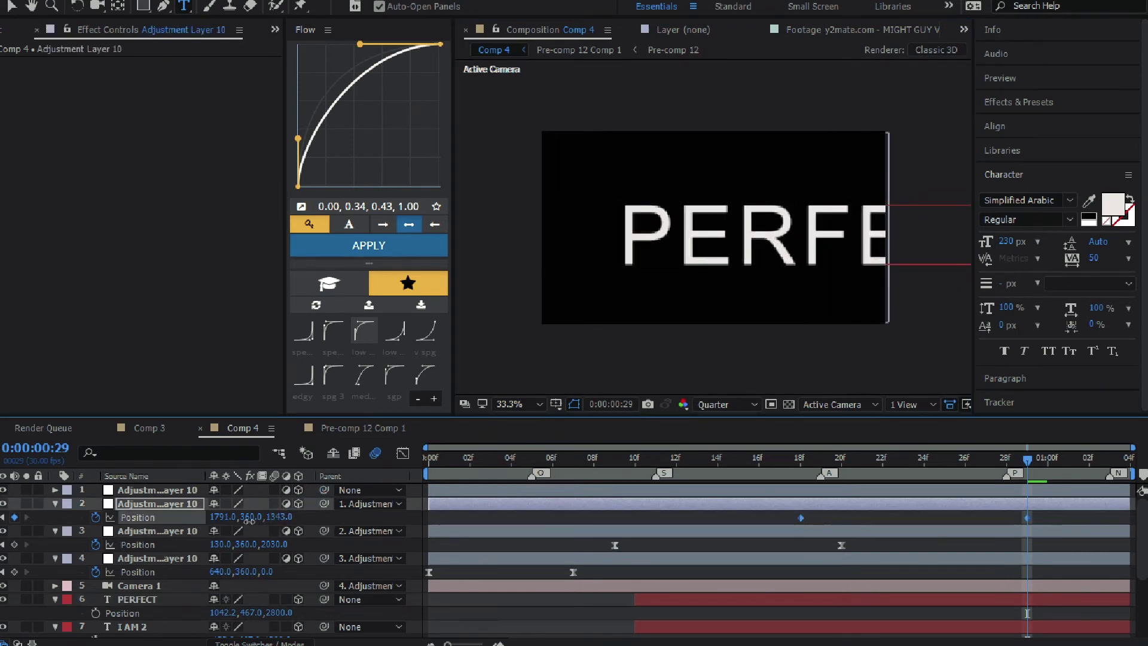
drag(238, 522, 329, 522)
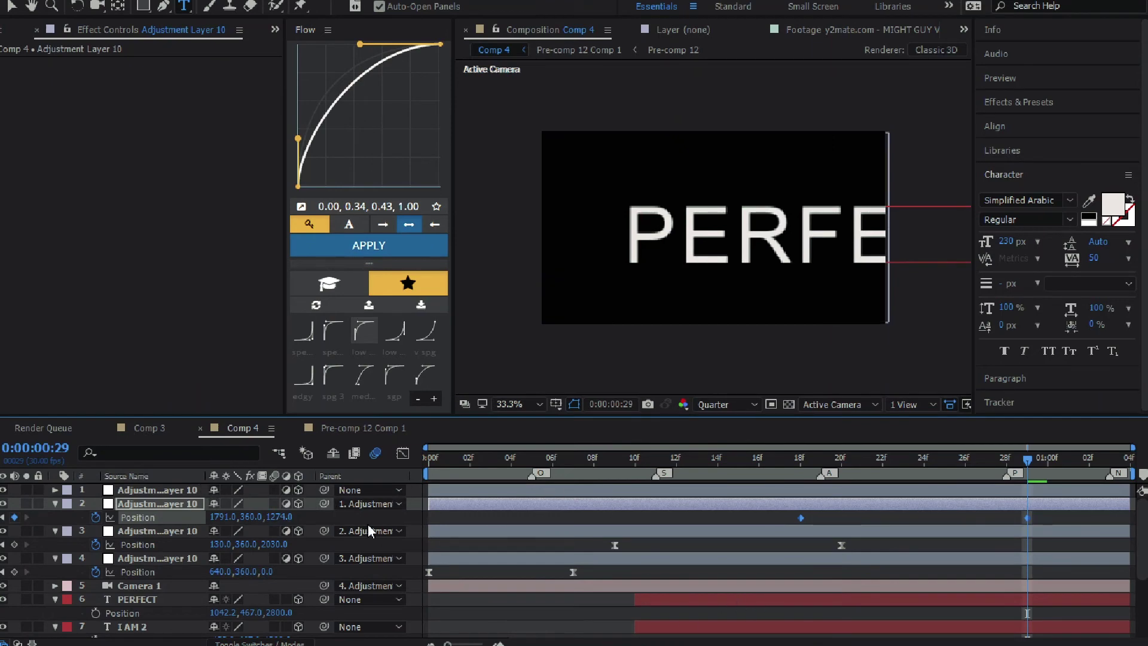
click(685, 601)
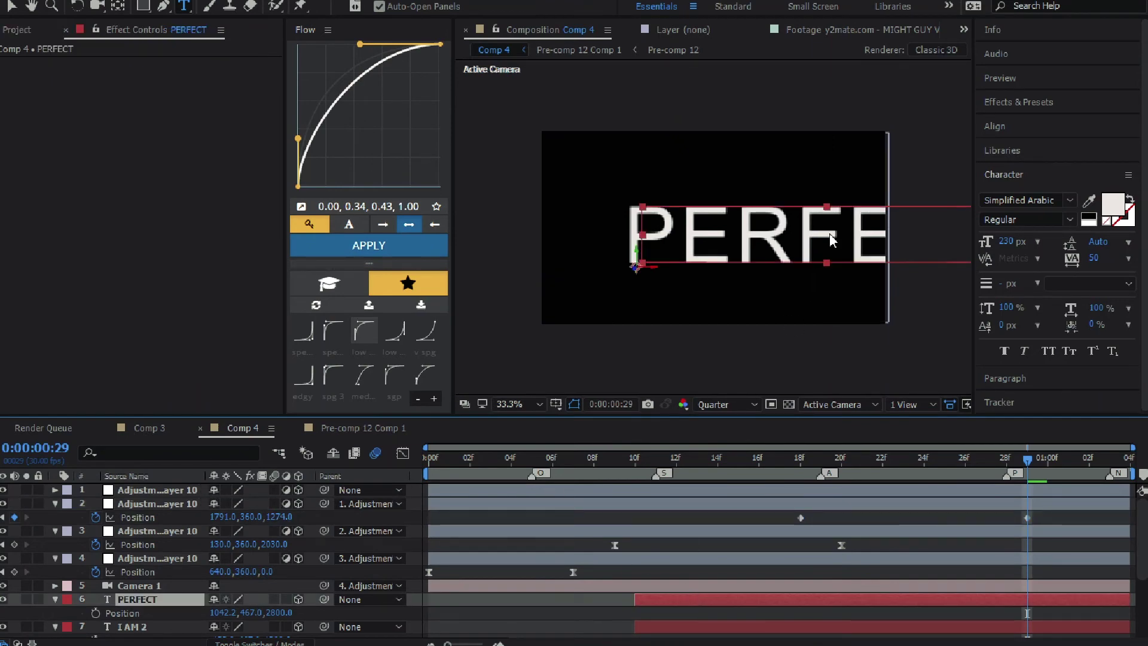
key(v)
drag(831, 239, 713, 239)
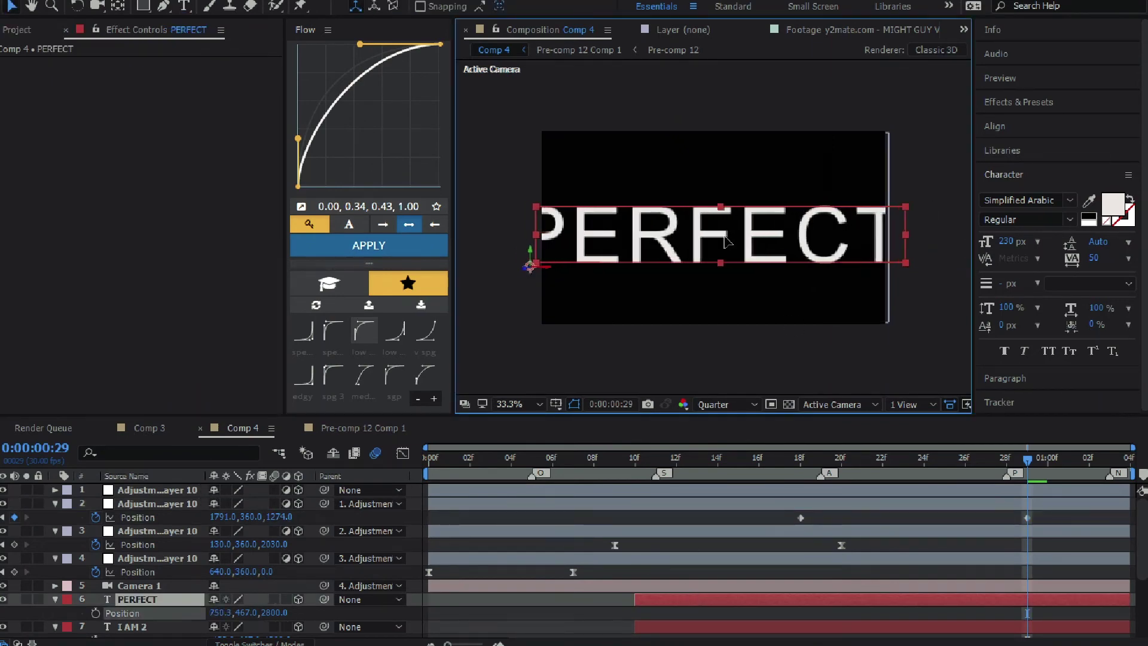
drag(279, 516, 158, 534)
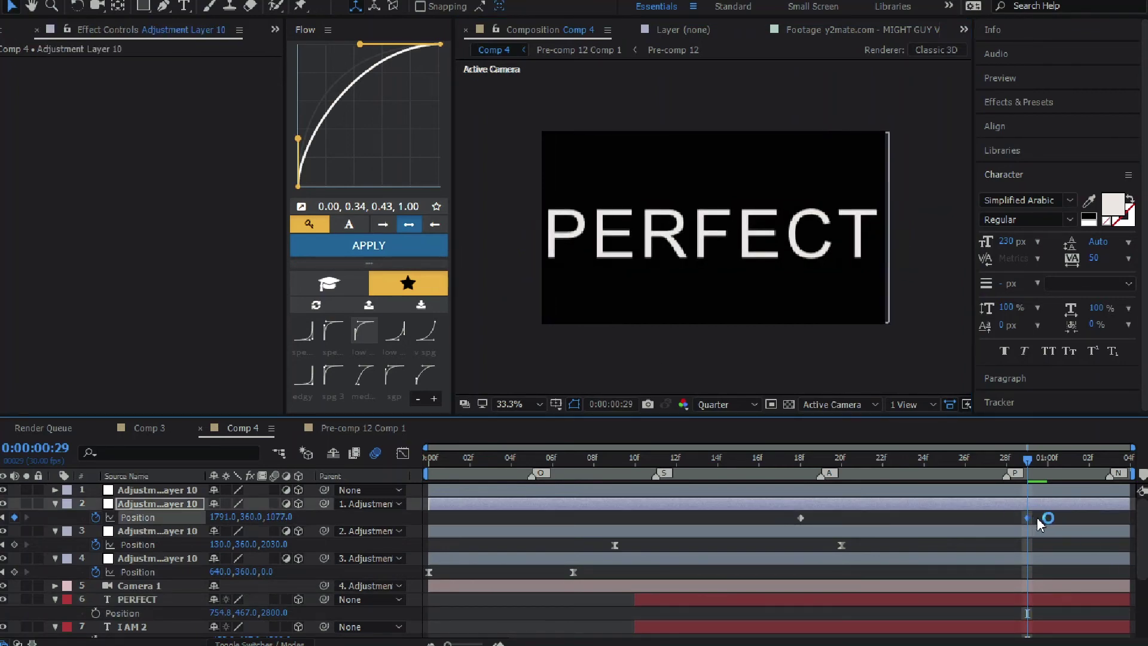
Step: Easy-ease layer 2's Position keyframes and shape their speed graph to peak early and slow down toward frame 29, checking the motion by scrubbing
drag(1050, 516, 790, 523)
click(823, 464)
click(403, 454)
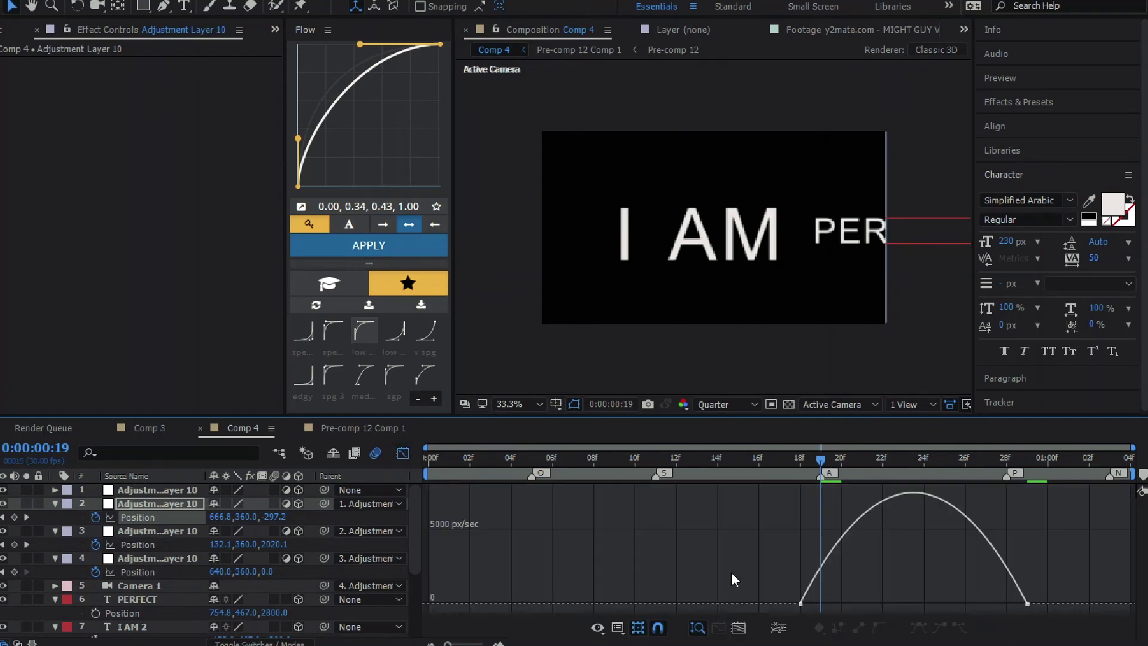
click(802, 604)
drag(991, 605, 936, 604)
drag(838, 605, 818, 605)
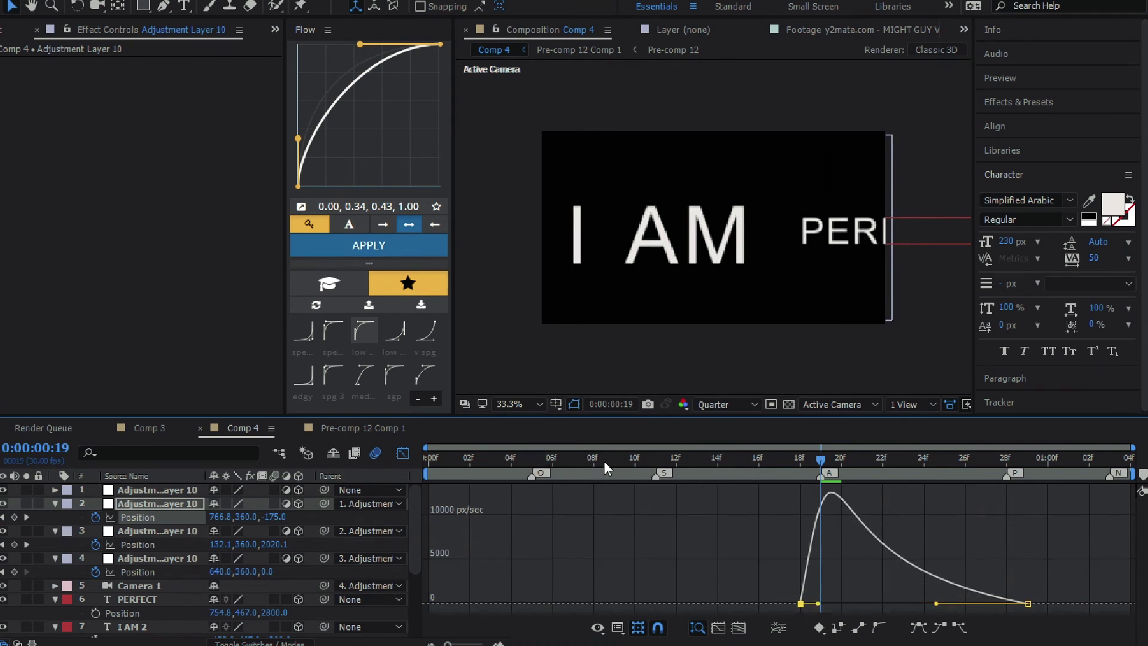
drag(604, 461, 992, 481)
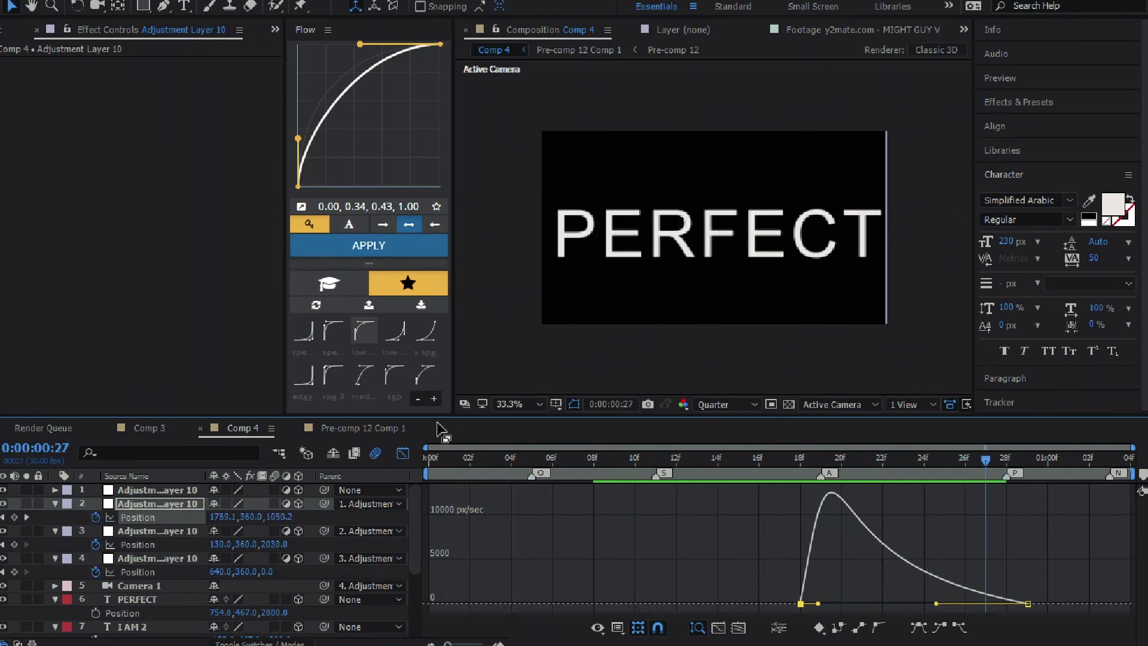
click(412, 449)
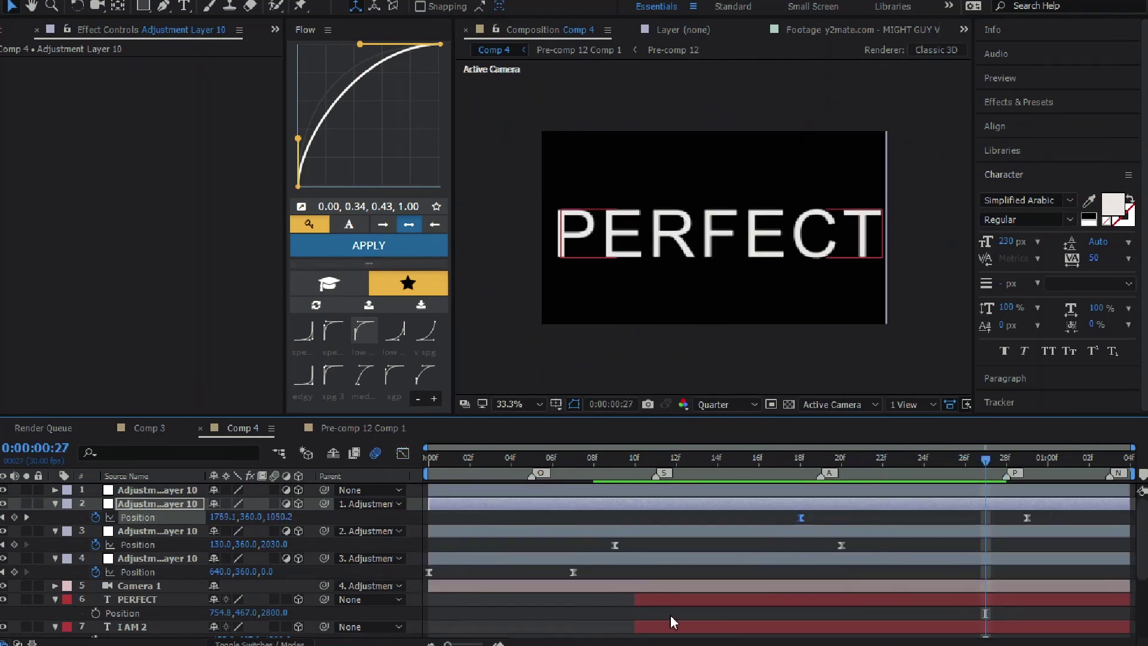
Step: Enable motion blur on the PERFECT text layer and scrub through the animation to check it
scroll(666, 601, down, 1)
click(676, 558)
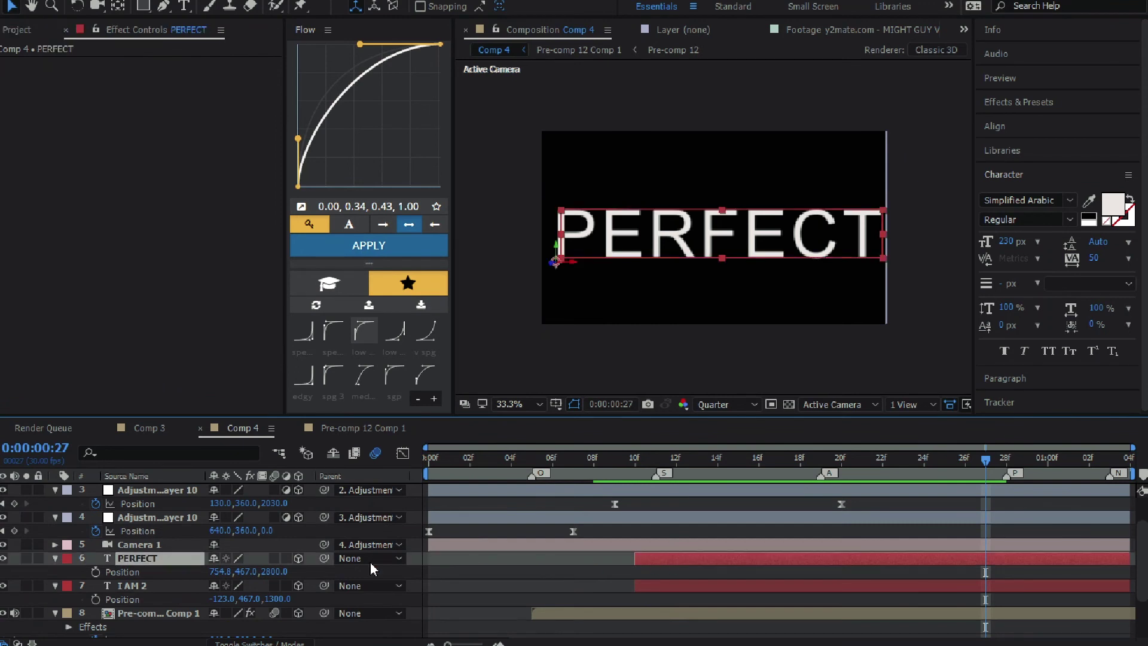
click(275, 557)
scroll(973, 598, up, 1)
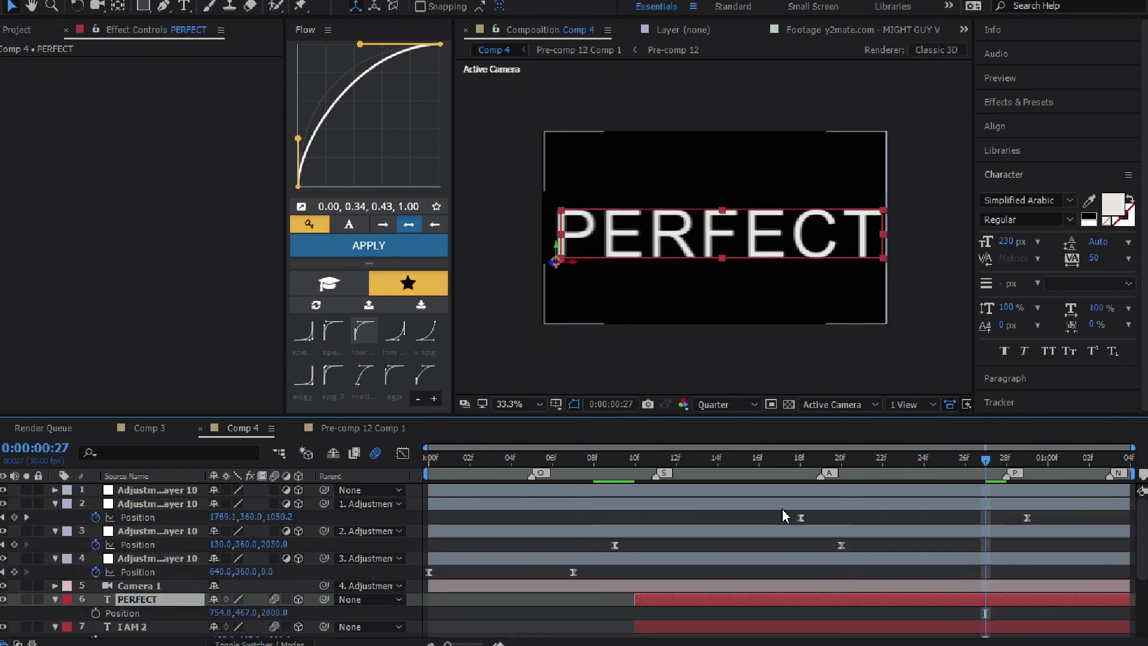
drag(604, 471, 987, 459)
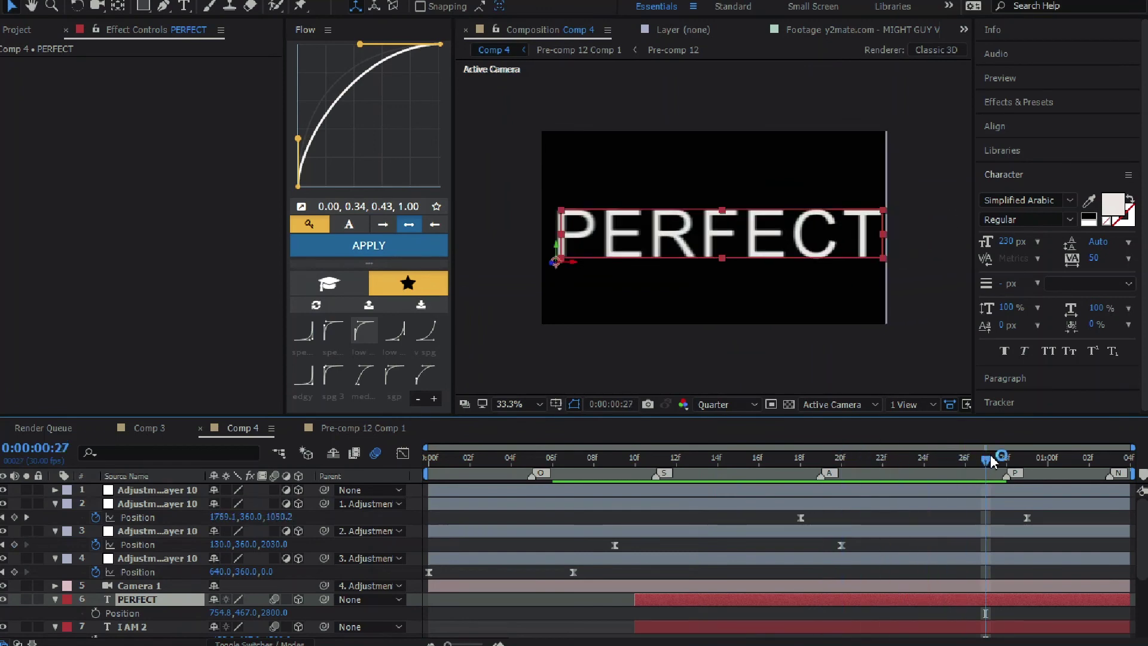
Step: Add Position keyframes to the layer 1 adjustment layer at frame 27 and at 0:00:01:03, with Z set to -2580 on the second
click(1010, 493)
key(p)
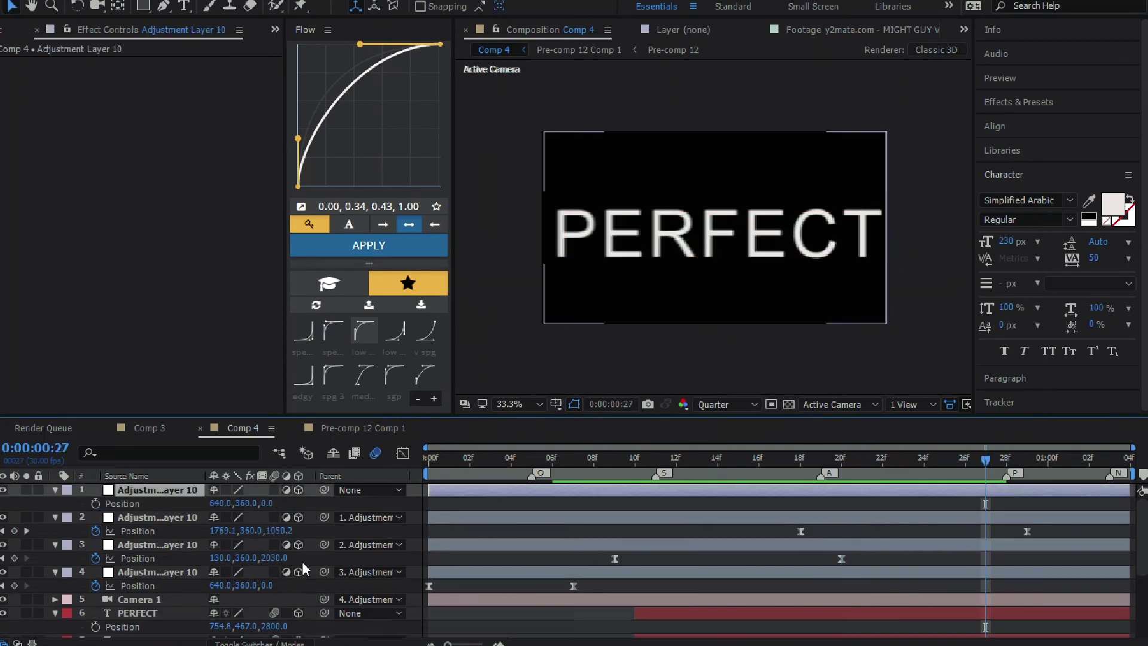
click(96, 503)
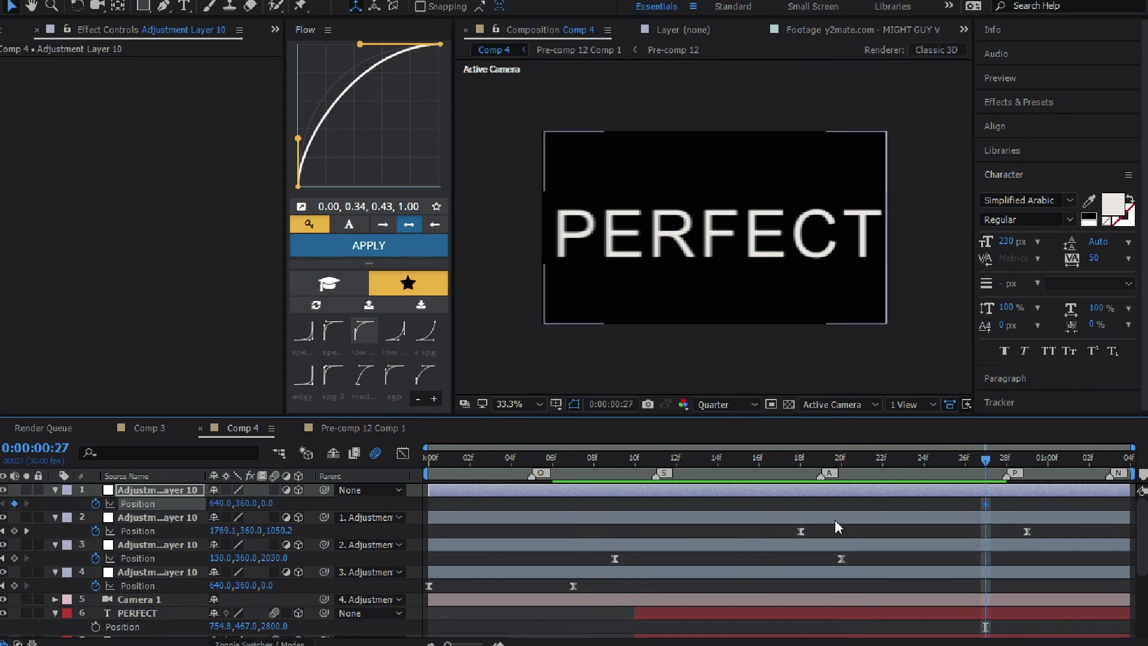
click(1109, 459)
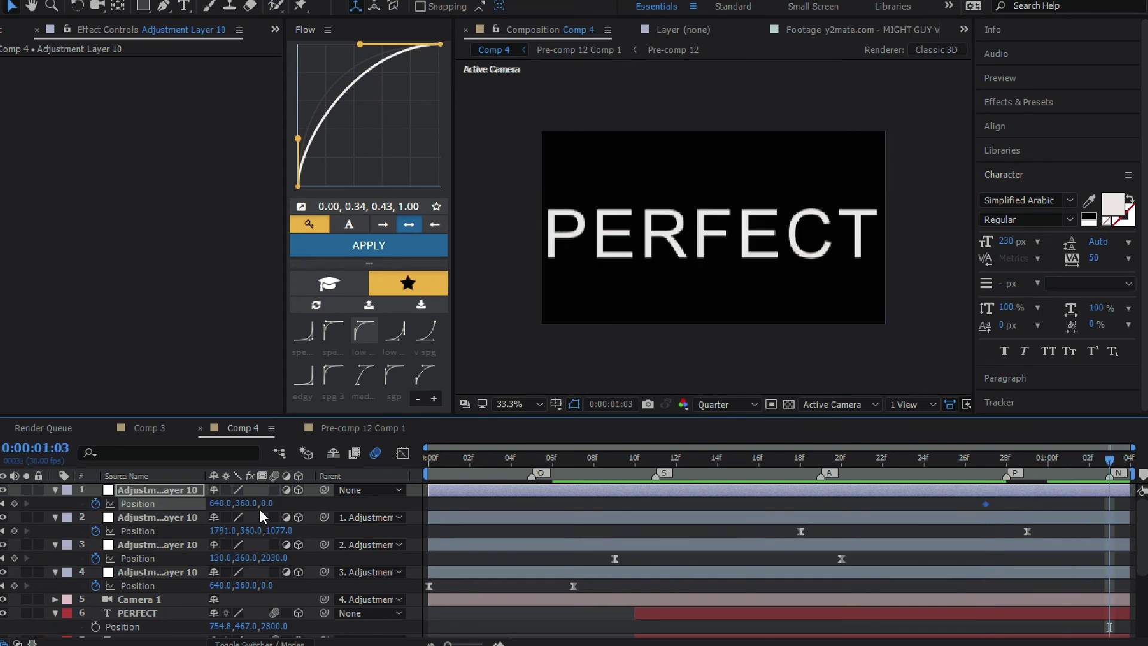
drag(265, 504, 244, 531)
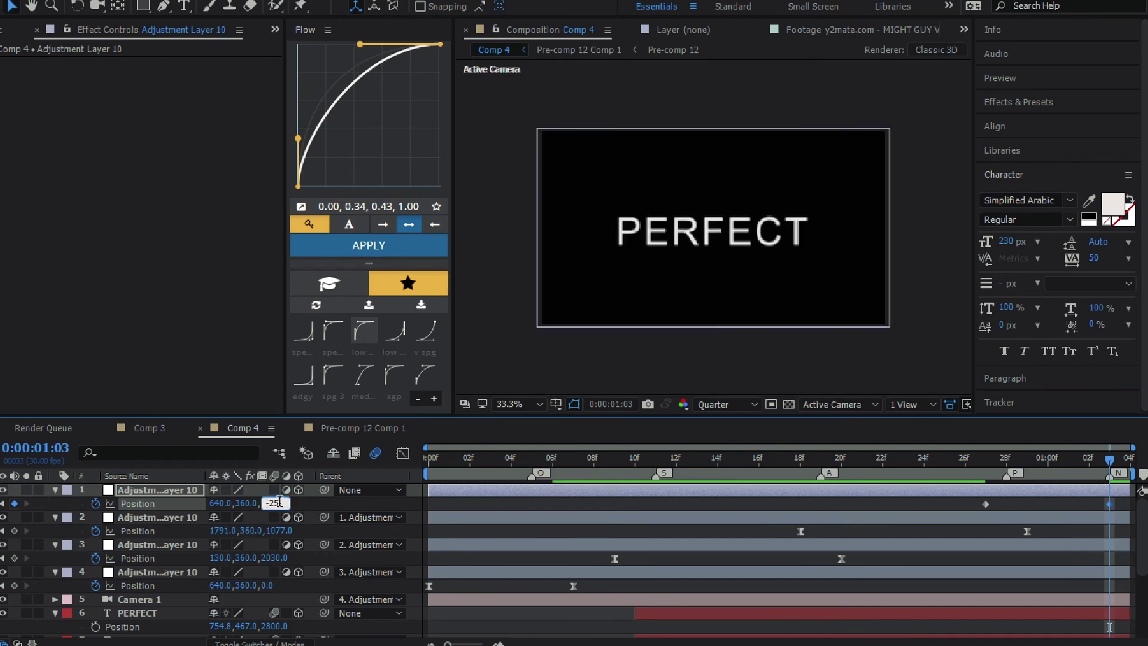
text(0)
key(Return)
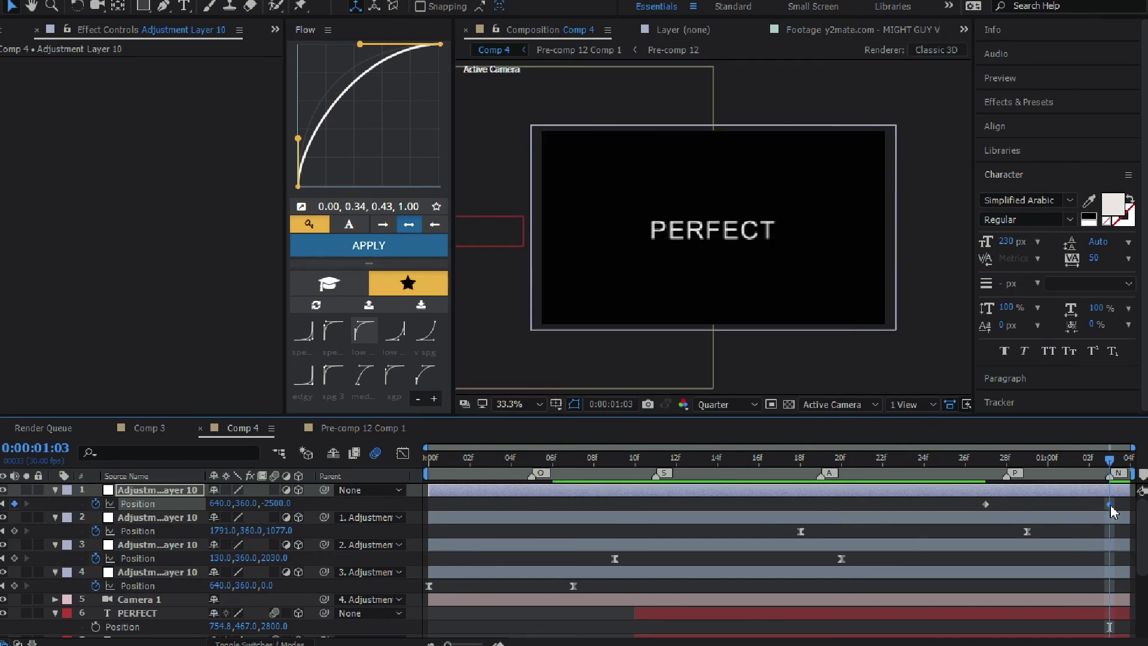
Step: Move layer 1's last Position keyframe to 0:00:01:04 and ease the pair with an accelerating Flow curve of 0.69, 0.01, 1.00, 0.89
drag(1109, 505, 1124, 510)
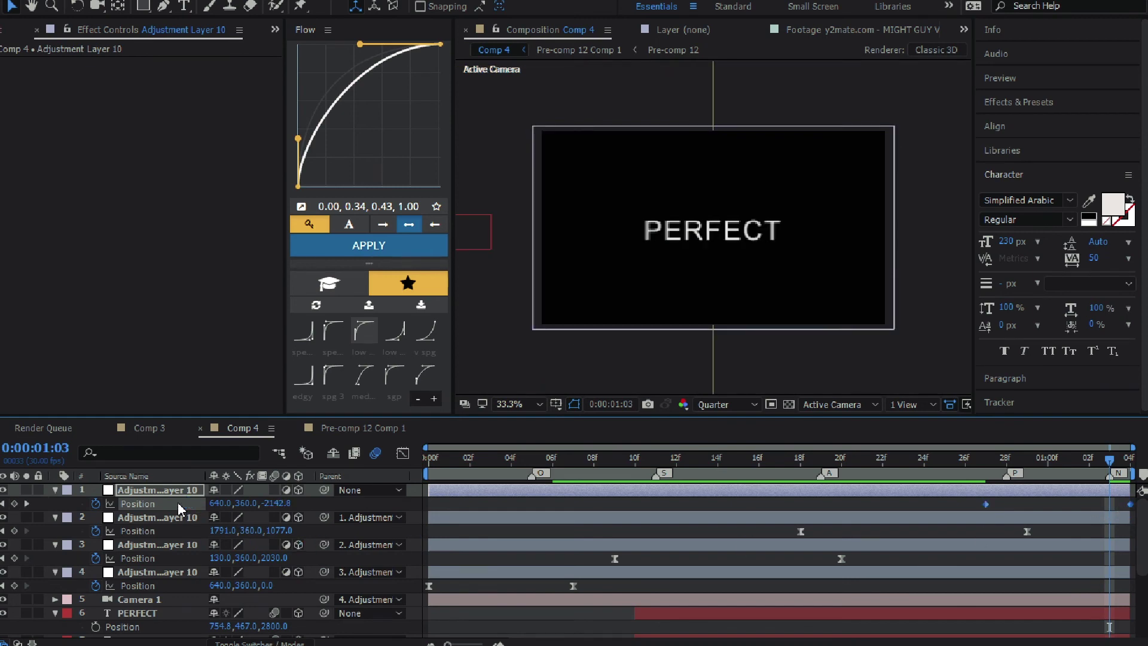
click(394, 330)
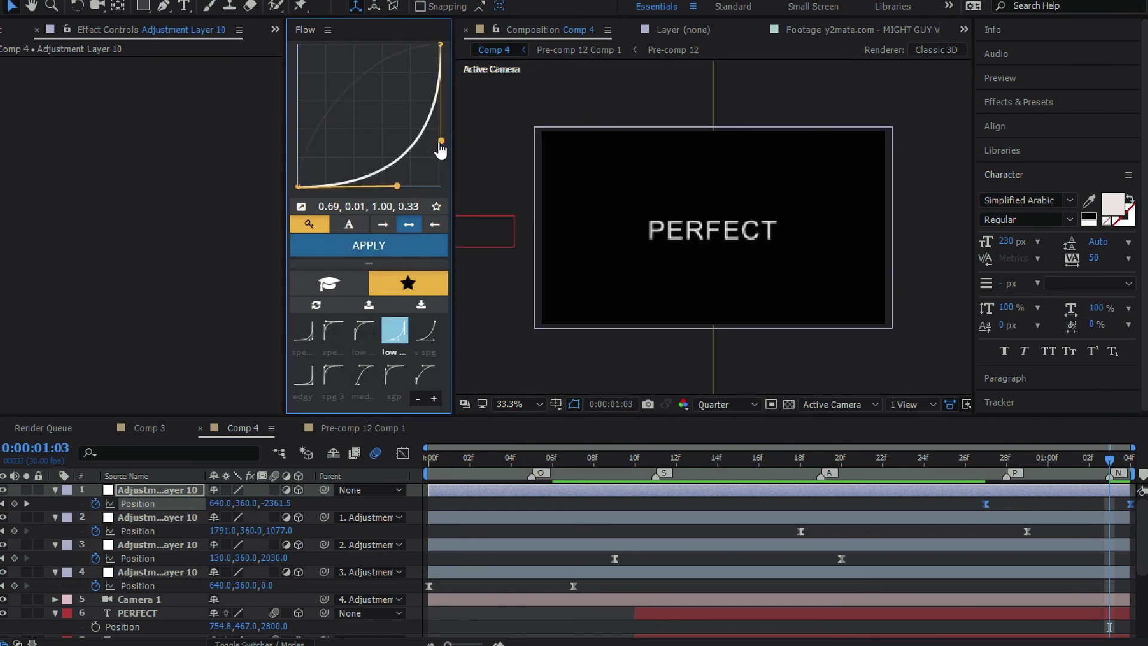
drag(441, 141, 441, 64)
click(400, 226)
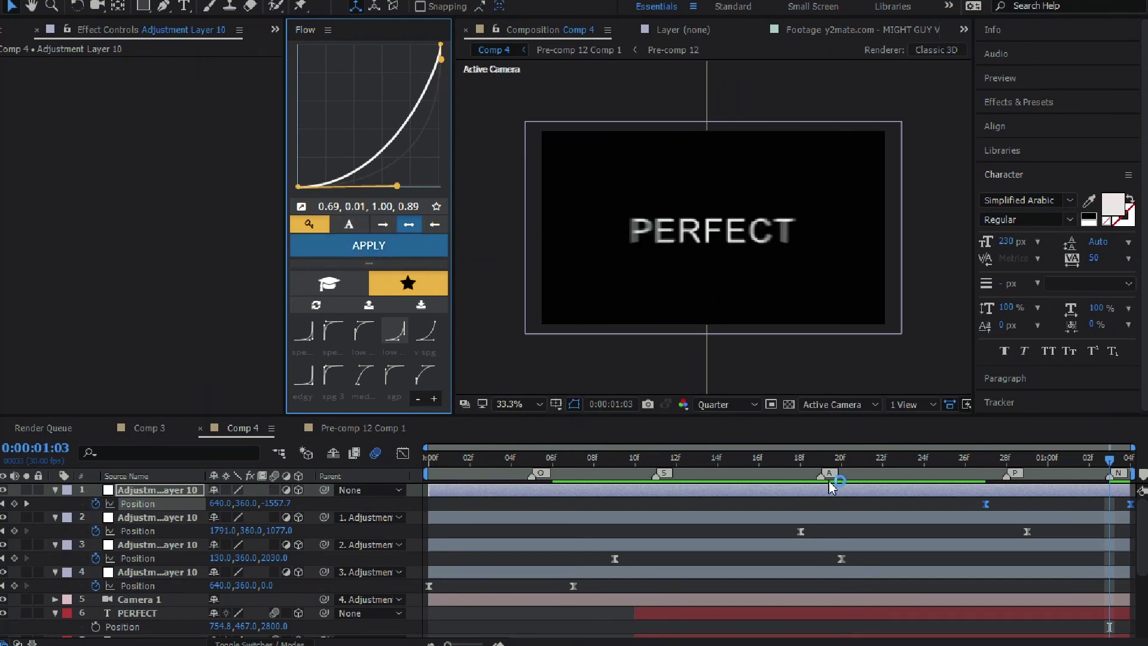
Step: Preview the whole camera animation from the start of the composition
drag(532, 459, 397, 486)
key(space)
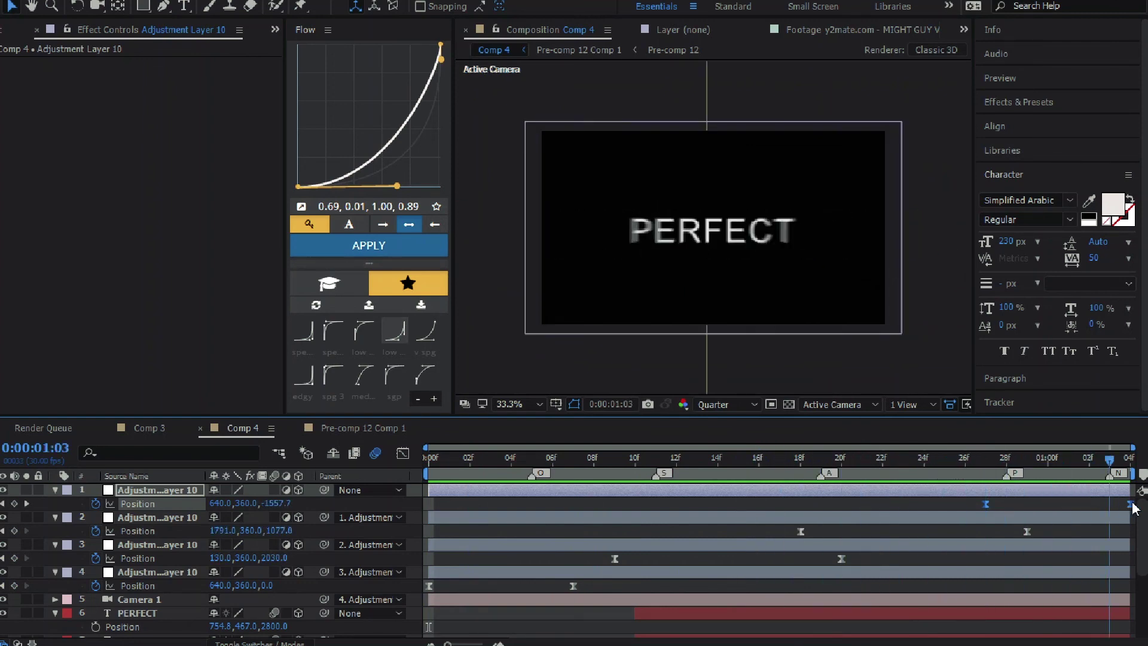
click(669, 558)
Step: Move layer 2's first Position keyframe to frame 17, refine its speed curve handles, and play back the result
drag(605, 460, 804, 482)
drag(1054, 528, 781, 531)
click(402, 453)
drag(800, 605, 803, 606)
drag(928, 605, 940, 606)
drag(698, 465, 734, 469)
key(space)
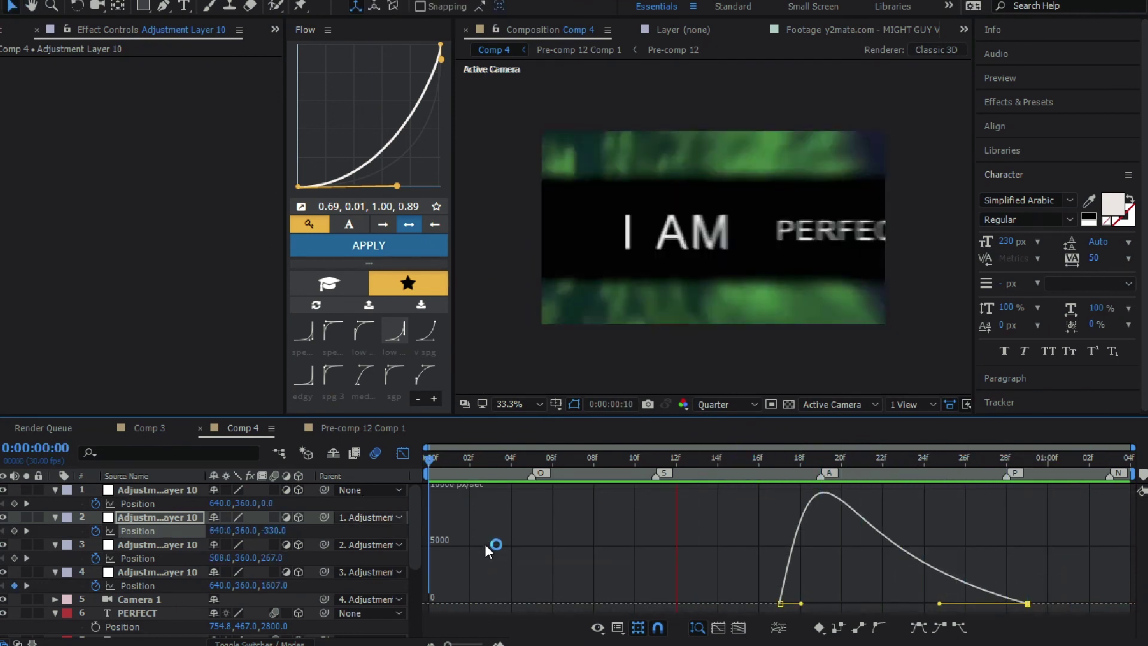